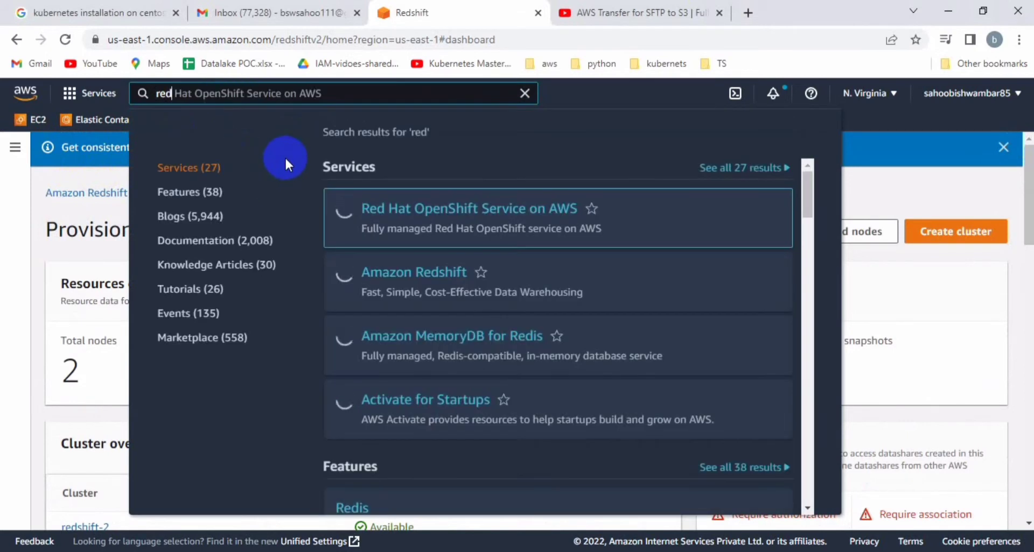
- Open the Amazon Redshift service from the search results and expand its navigation menu
left_click(434, 278)
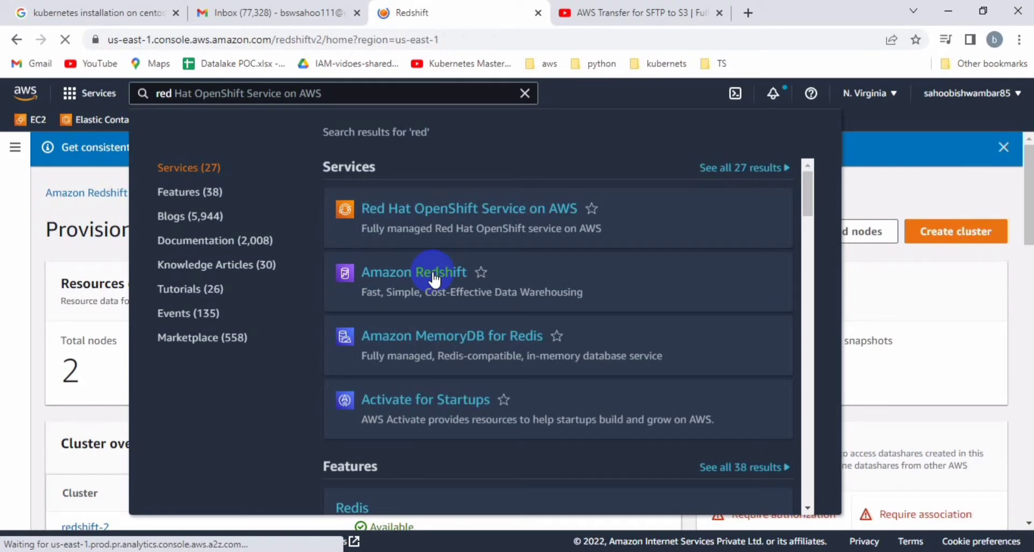
left_click(434, 277)
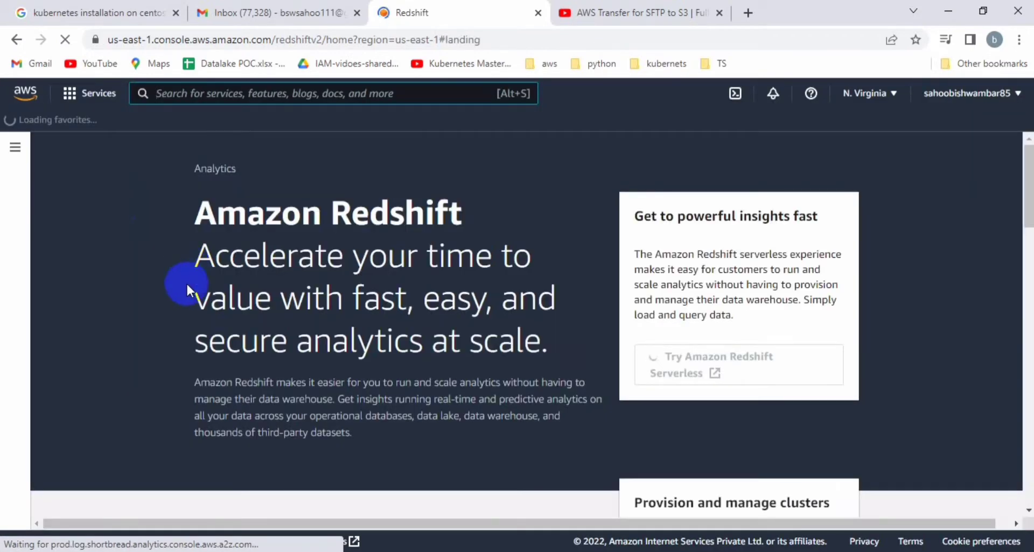
left_click(15, 146)
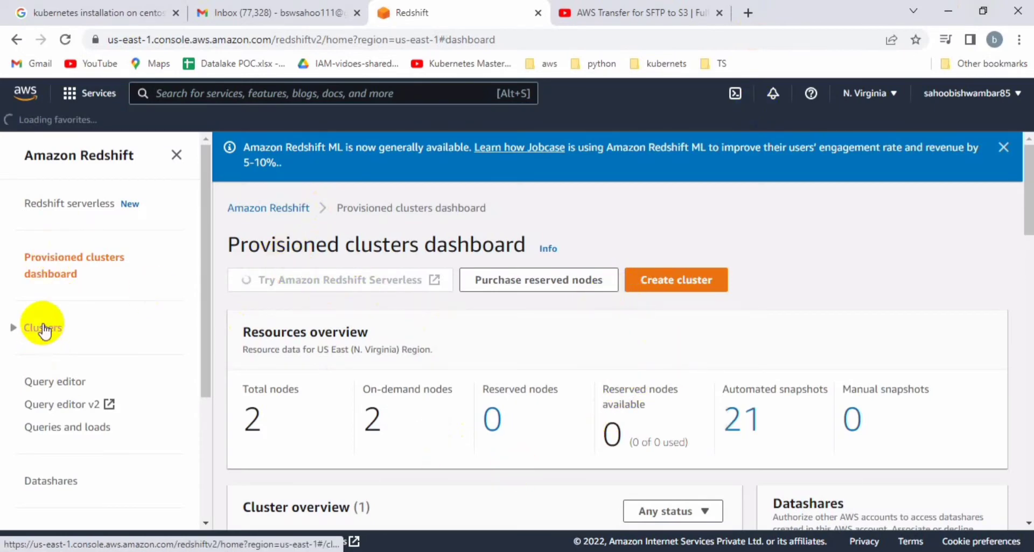
- Start creating a new cluster from the provisioned clusters dashboard
left_click(259, 210)
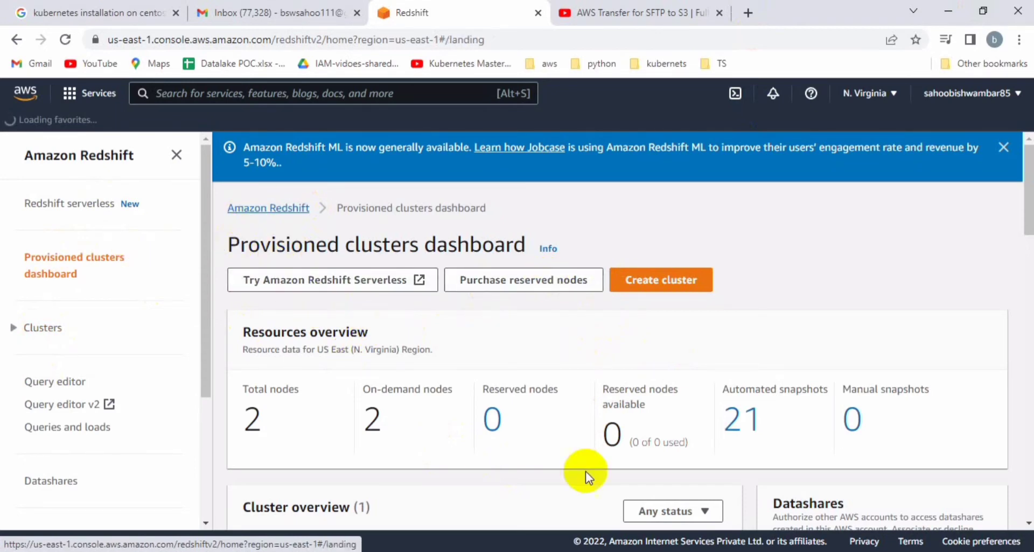
left_click(645, 297)
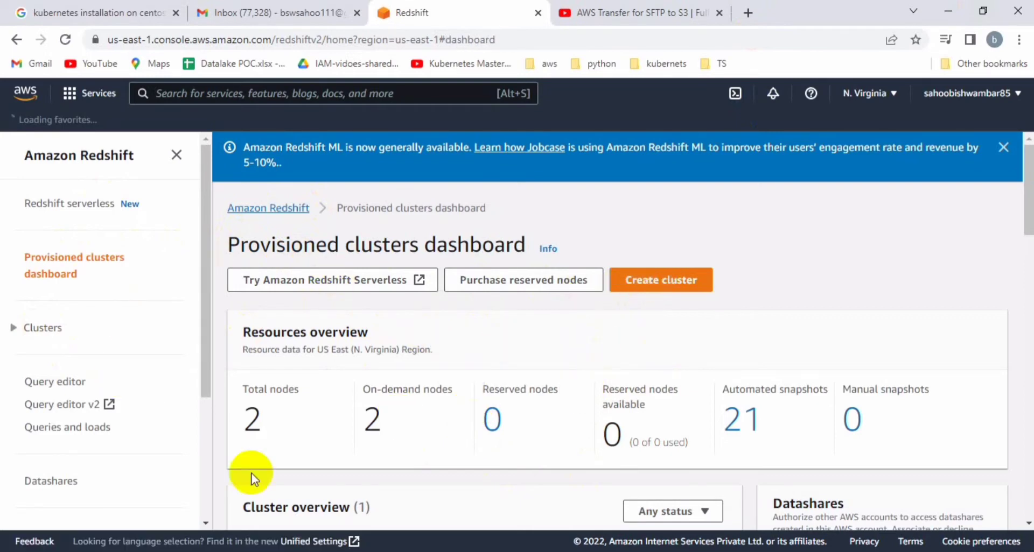
left_click(663, 275)
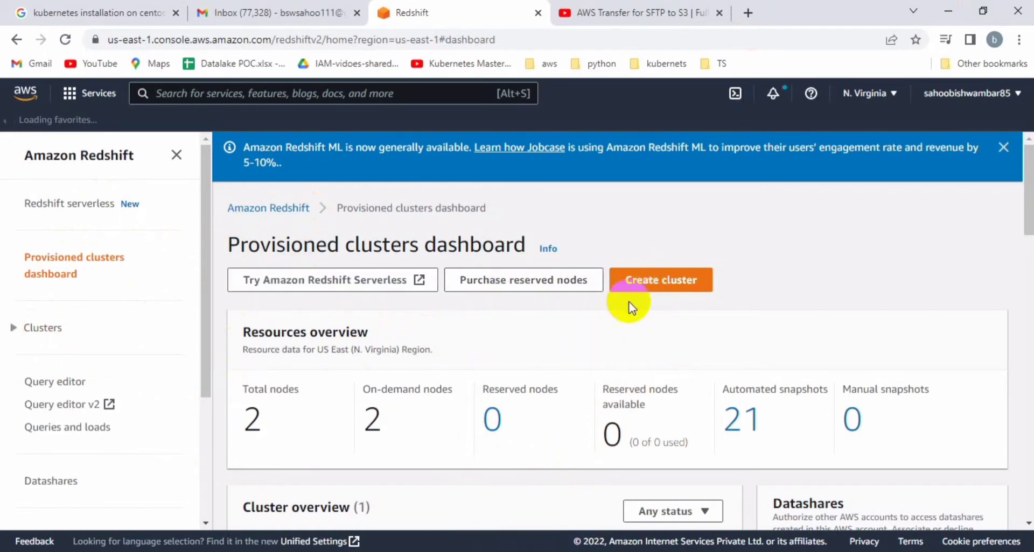
left_click(636, 288)
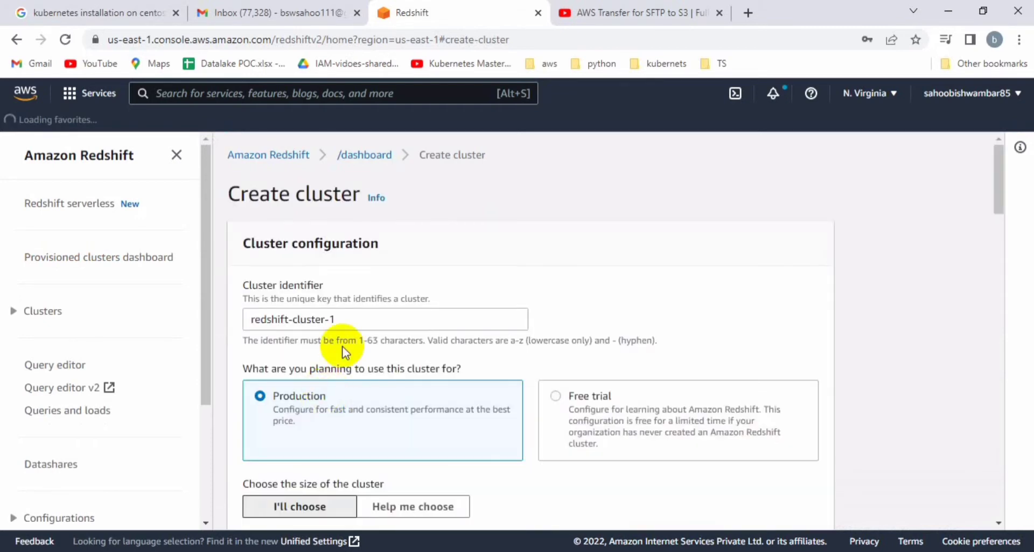
- Review the cluster identifier and the description of the Production usage option
left_click(359, 318)
left_click_drag(360, 317, 221, 326)
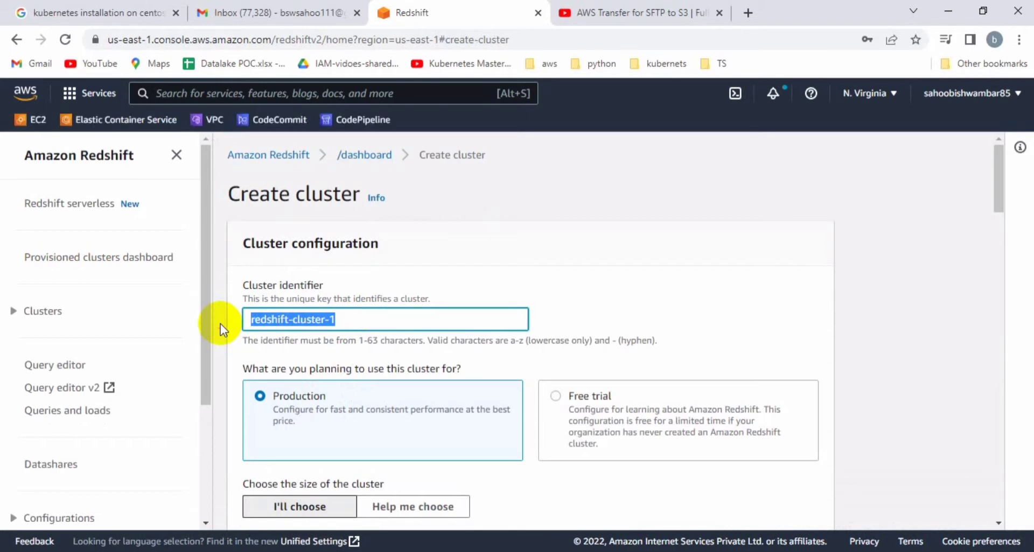
scroll(220, 324, "down", 1)
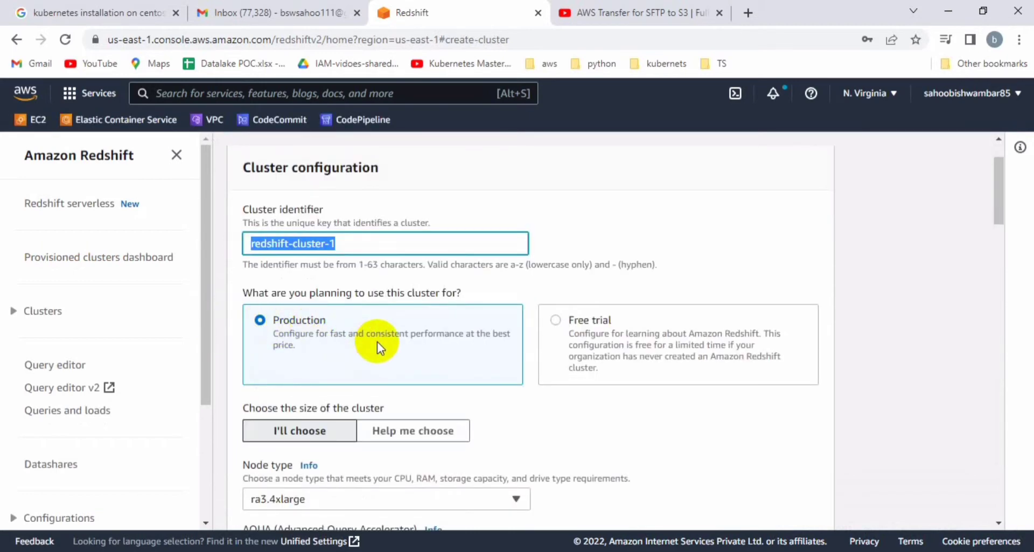
left_click_drag(317, 347, 270, 338)
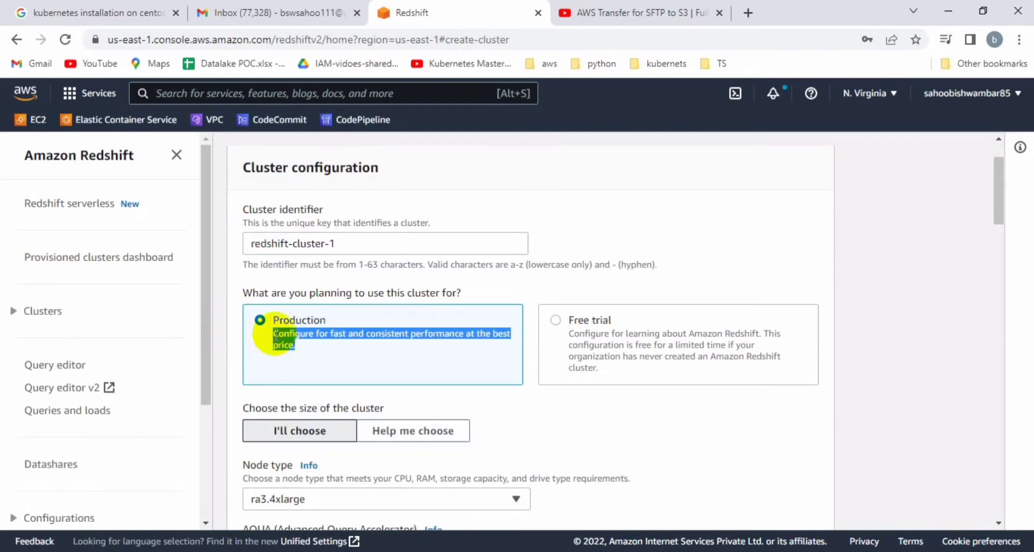
- Try the Free trial option for the cluster's planned use, and return to Production
left_click(556, 322)
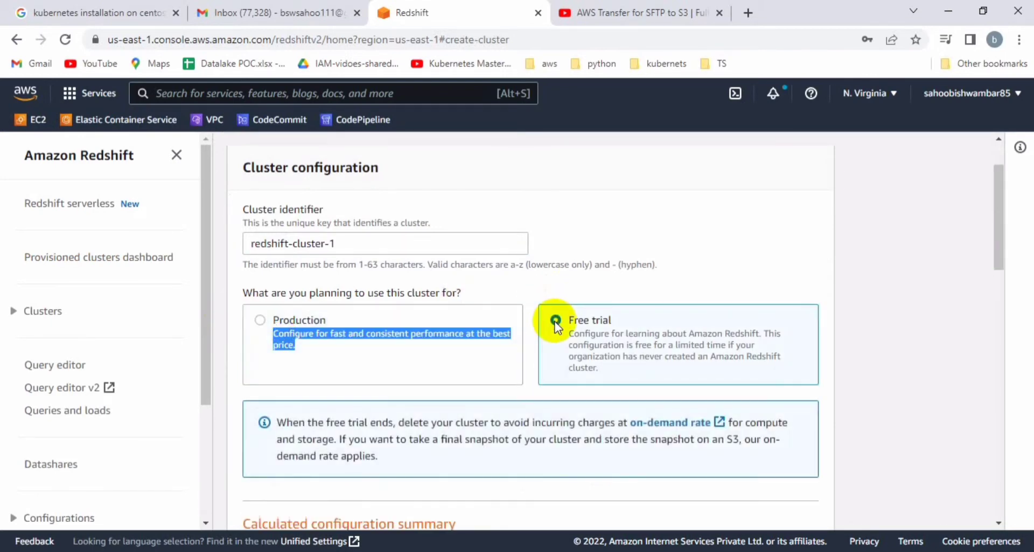
left_click(589, 278)
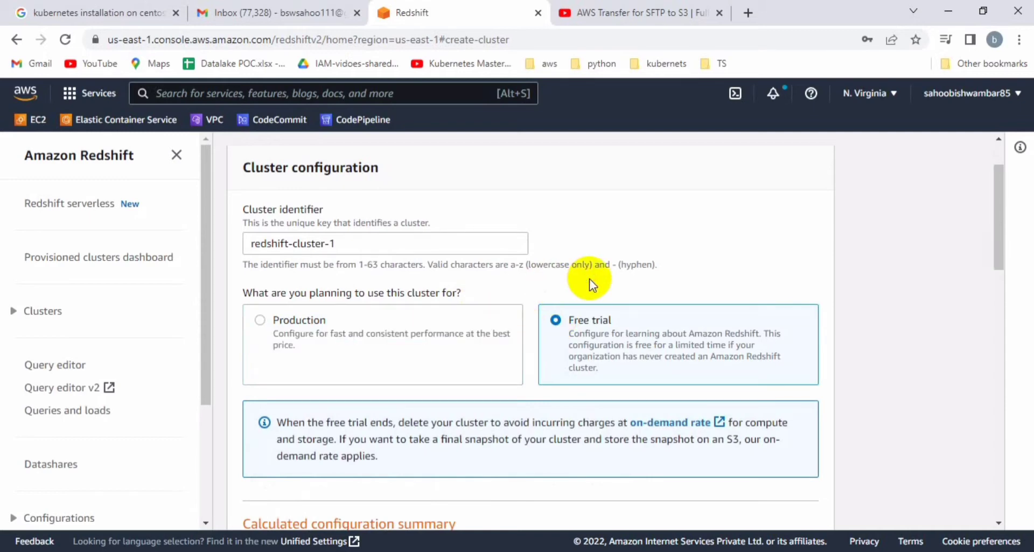
left_click(260, 322)
- Examine the available RA3, DC2 and DS2 node types with their storage, hourly price and vCPU figures, keeping ra3.4xlarge
scroll(266, 329, "down", 1)
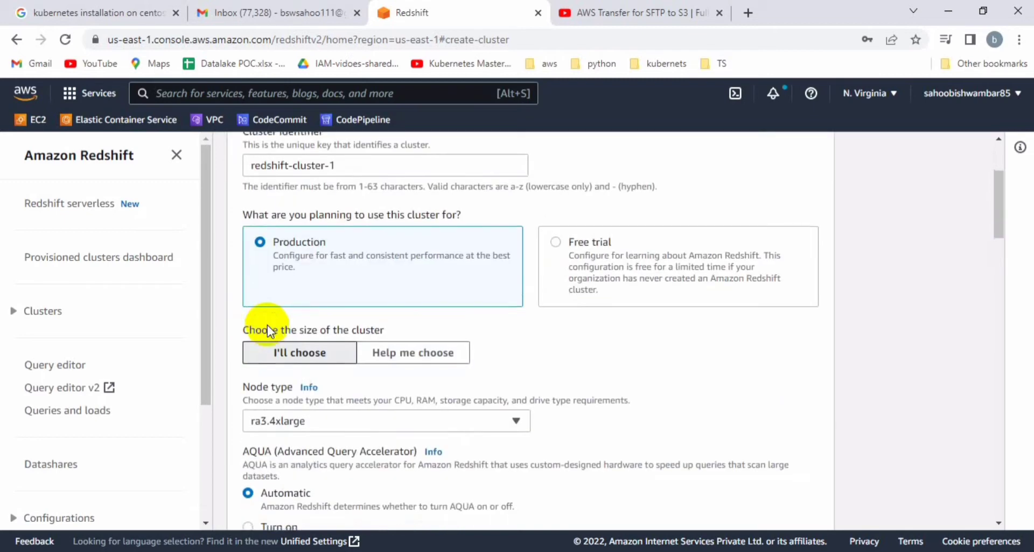
scroll(268, 330, "down", 1)
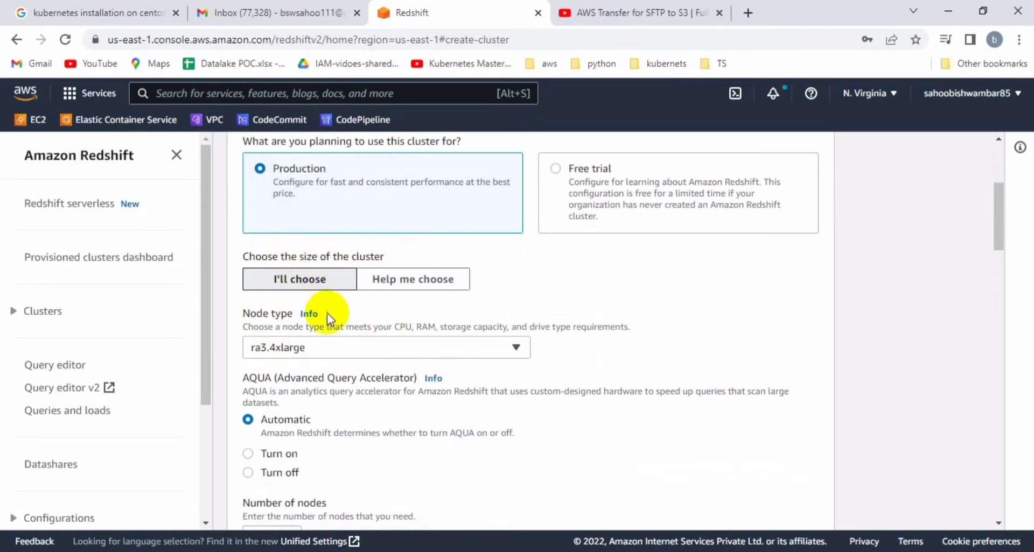
left_click(513, 350)
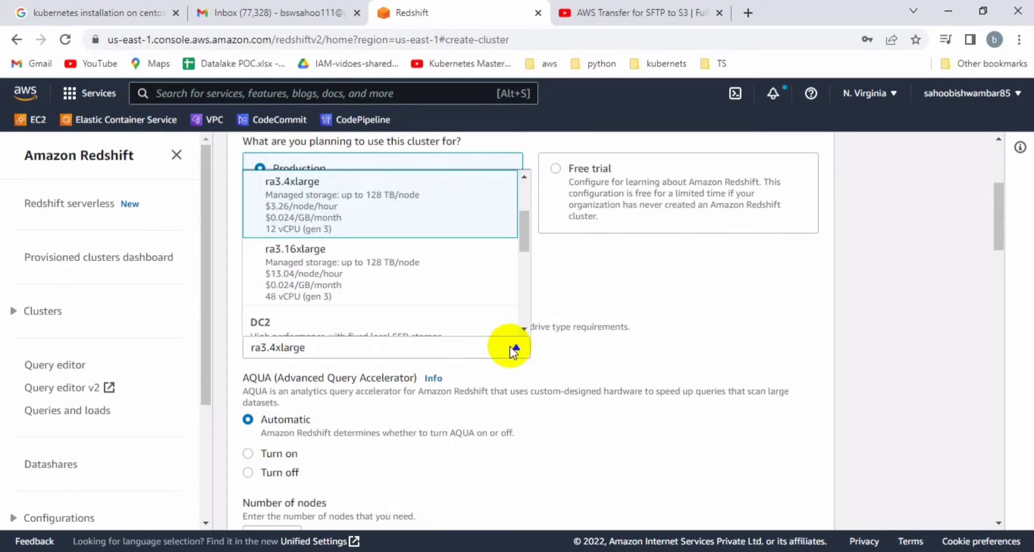
scroll(376, 272, "down", 3)
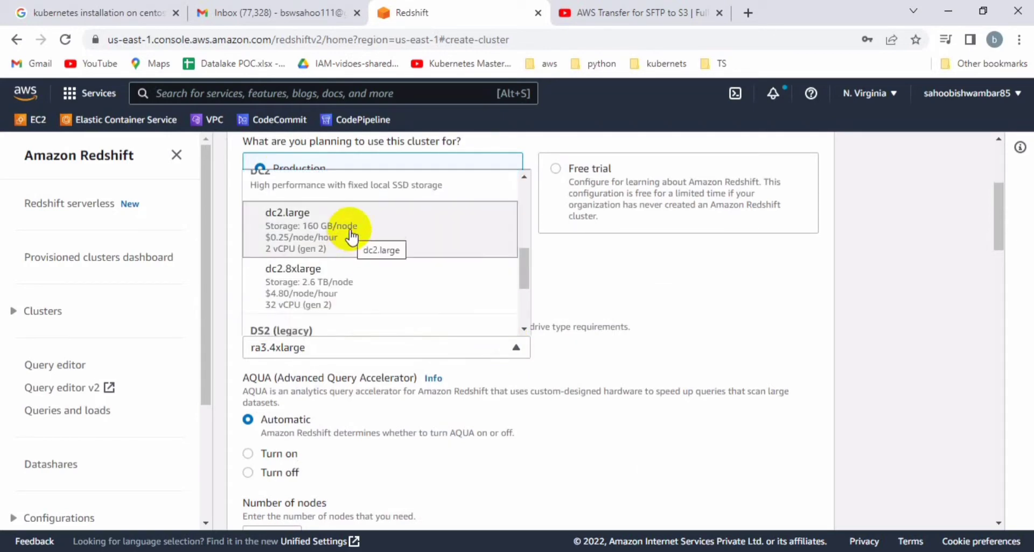
scroll(318, 237, "up", 1)
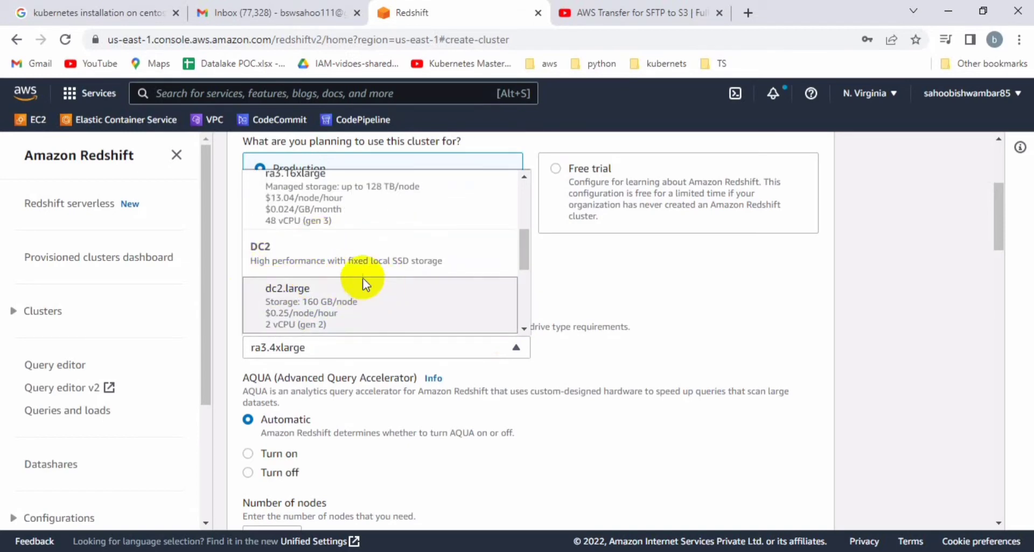
scroll(421, 295, "up", 3)
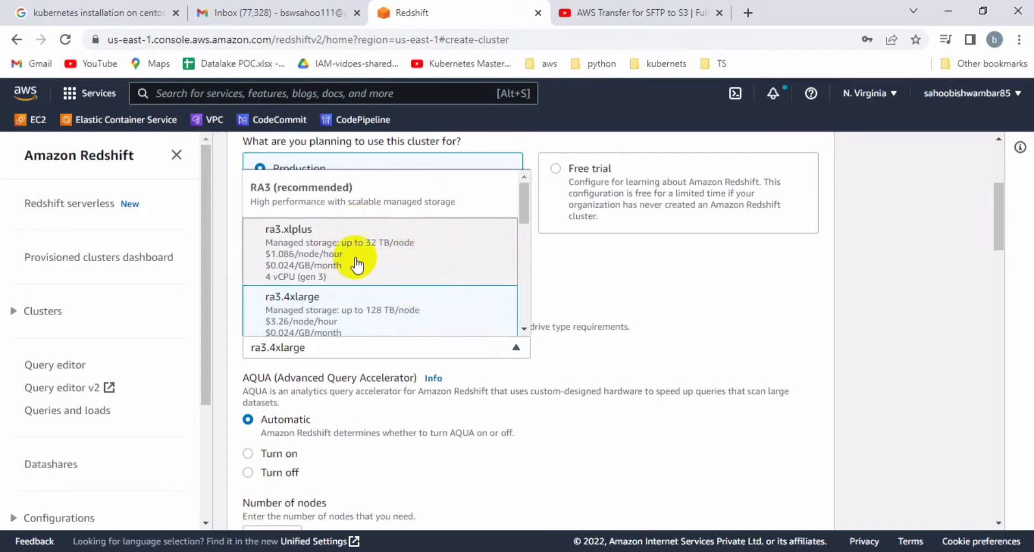
scroll(424, 281, "down", 5)
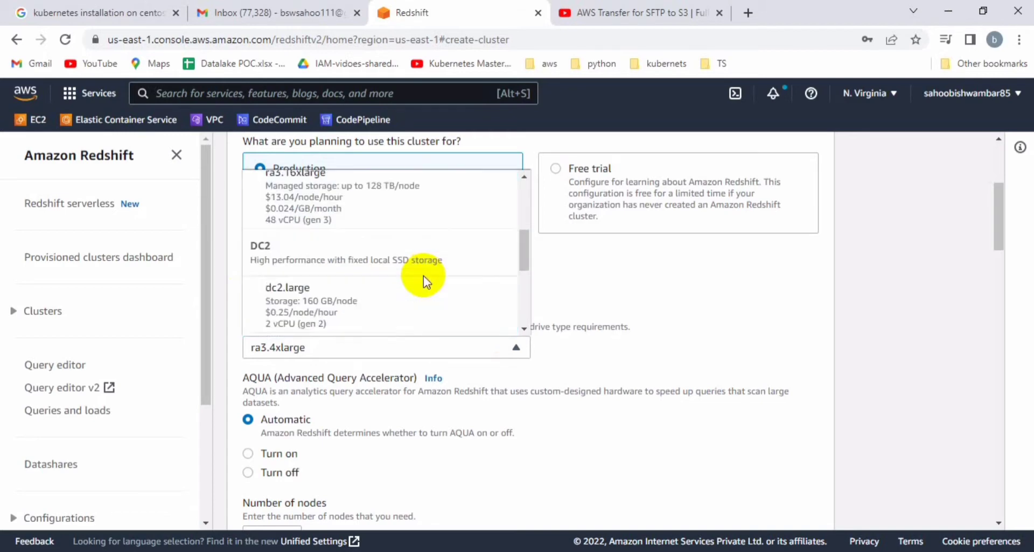
scroll(423, 278, "down", 1)
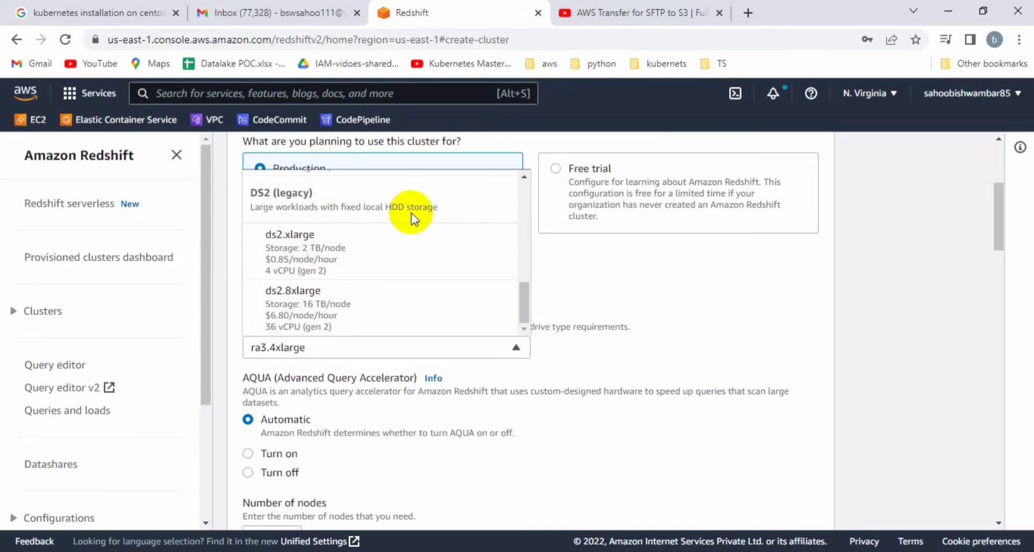
scroll(357, 232, "down", 2)
scroll(356, 235, "up", 2)
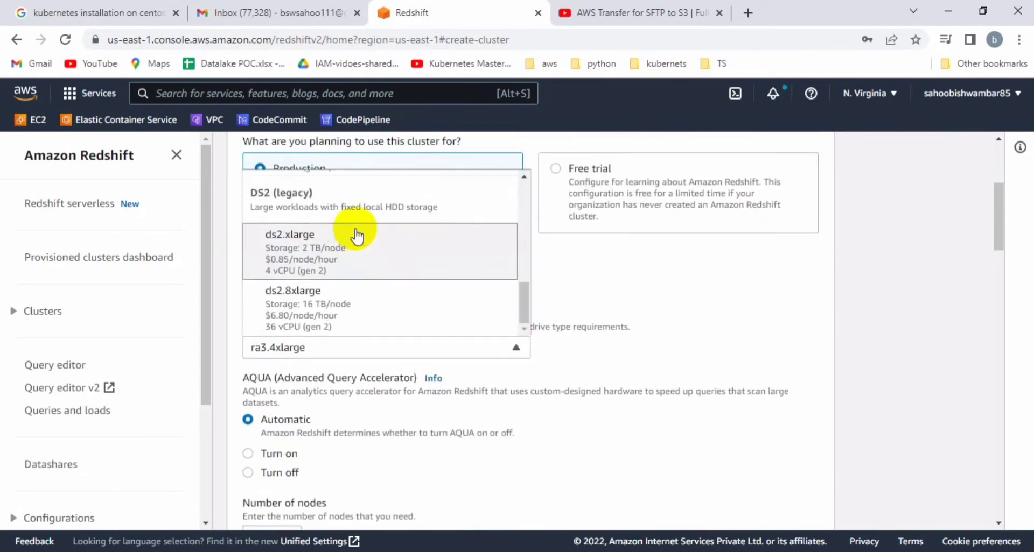
scroll(356, 236, "up", 5)
scroll(356, 235, "up", 2)
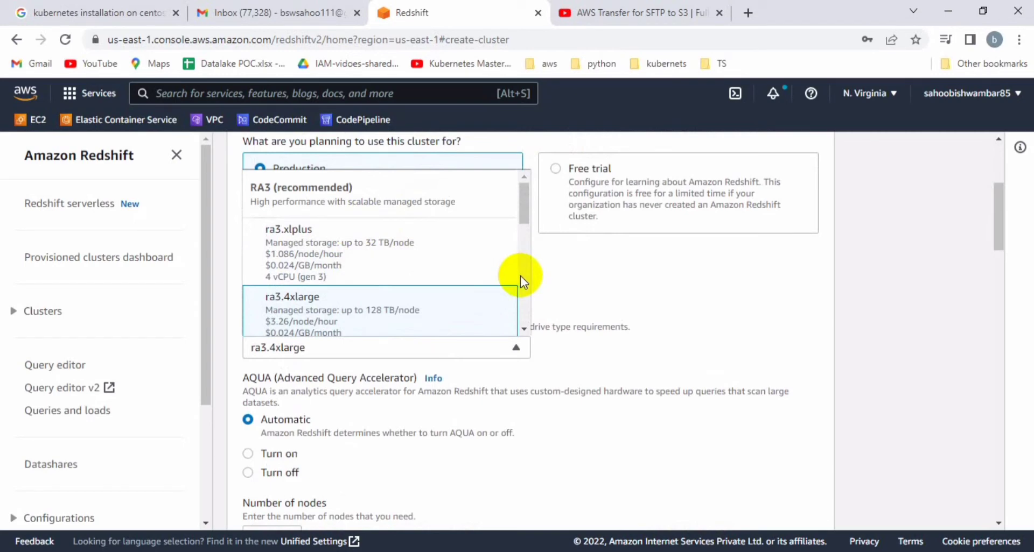
left_click(702, 362)
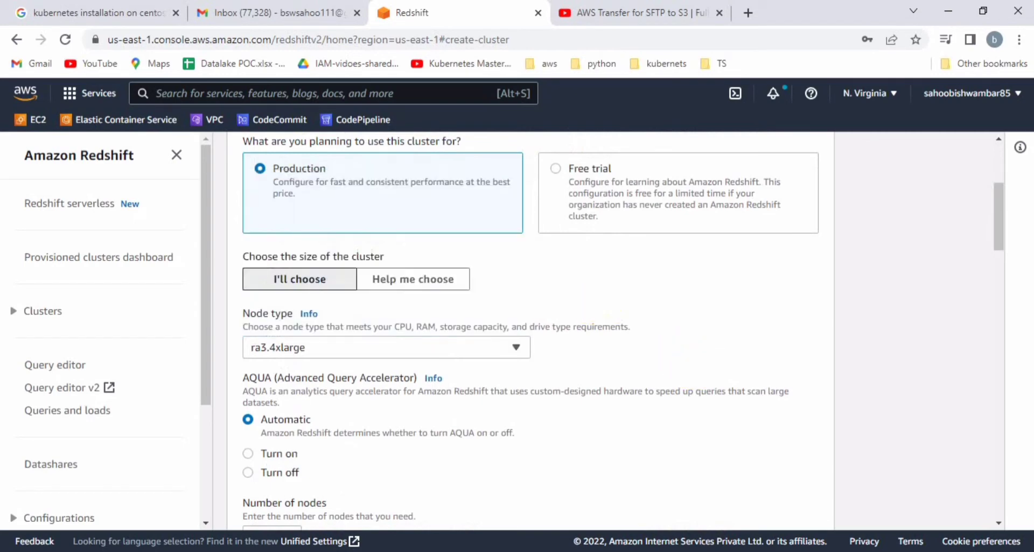
- Review the AQUA options and the number of nodes for the cluster
scroll(326, 397, "down", 4)
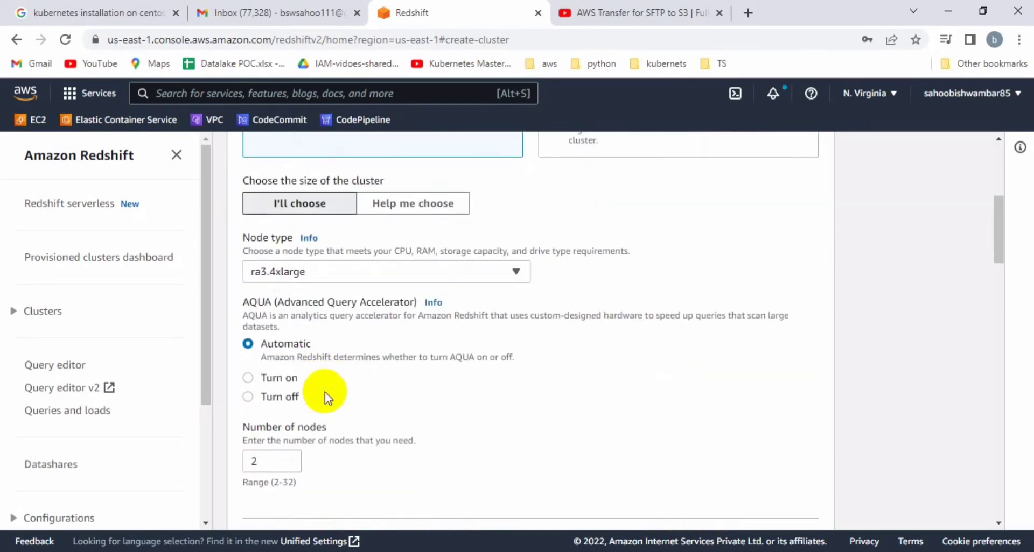
scroll(327, 392, "down", 1)
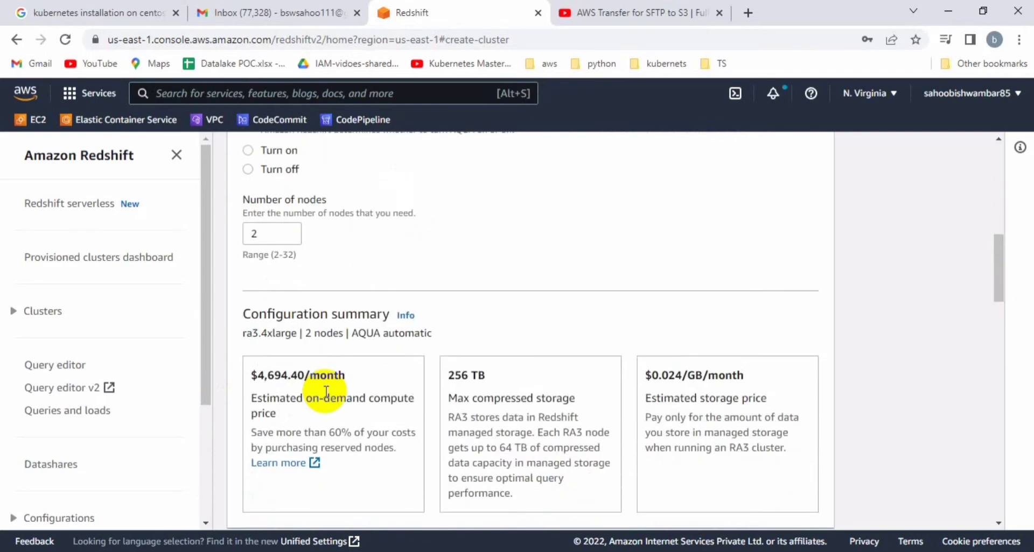
scroll(326, 392, "up", 1)
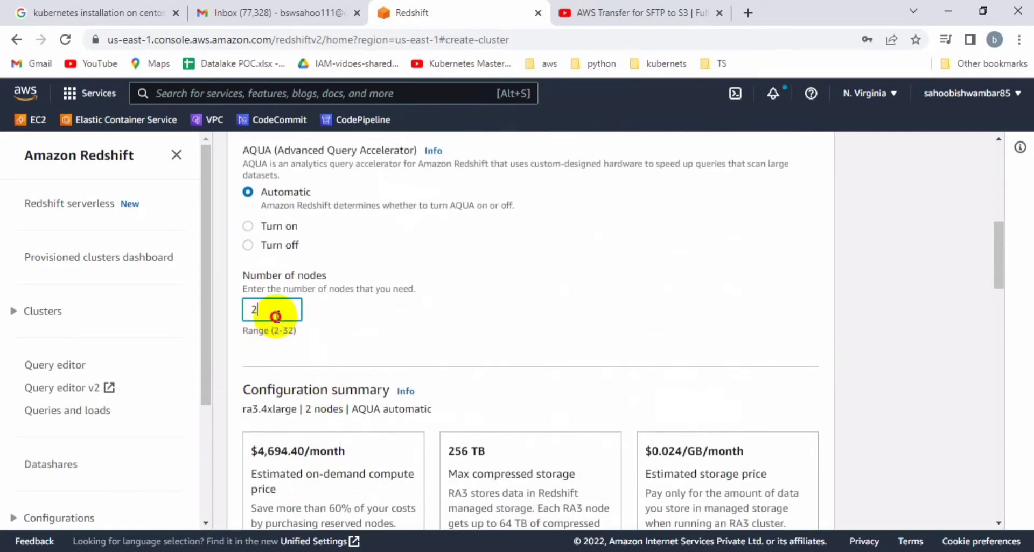
left_click_drag(274, 312, 242, 310)
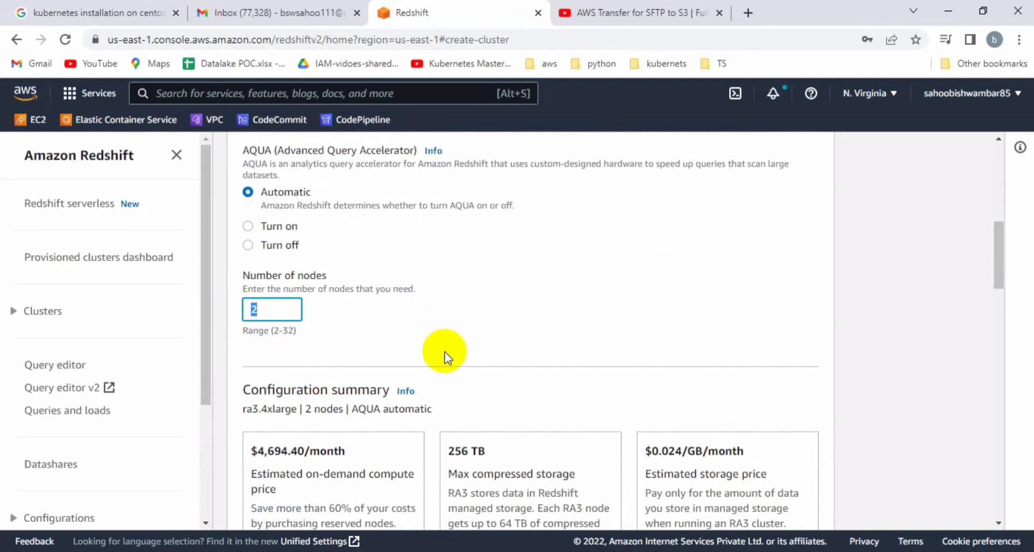
- Examine the configuration summary's estimated compute price, maximum compressed storage and estimated storage price
scroll(446, 350, "down", 4)
scroll(444, 353, "down", 1)
scroll(445, 353, "up", 1)
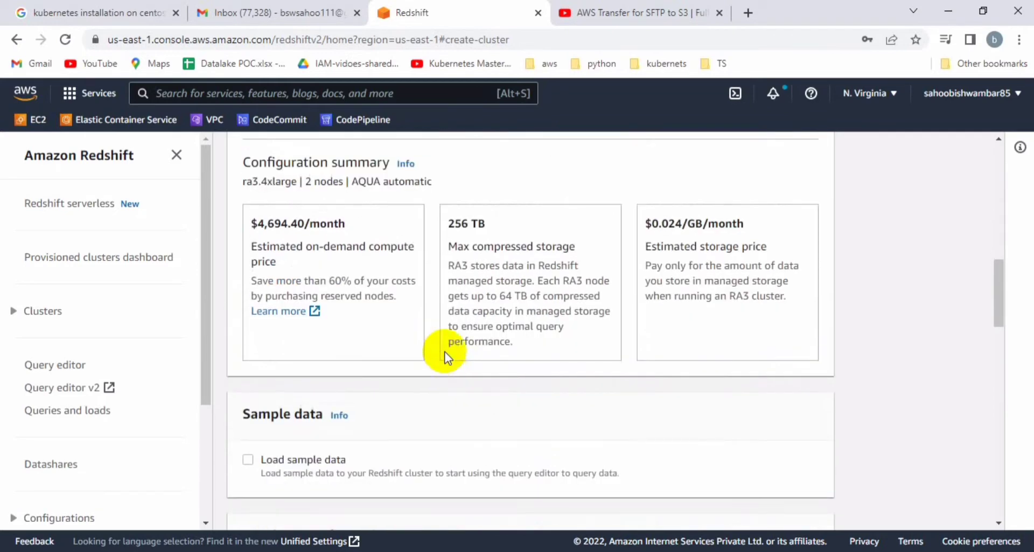
left_click_drag(367, 231, 208, 225)
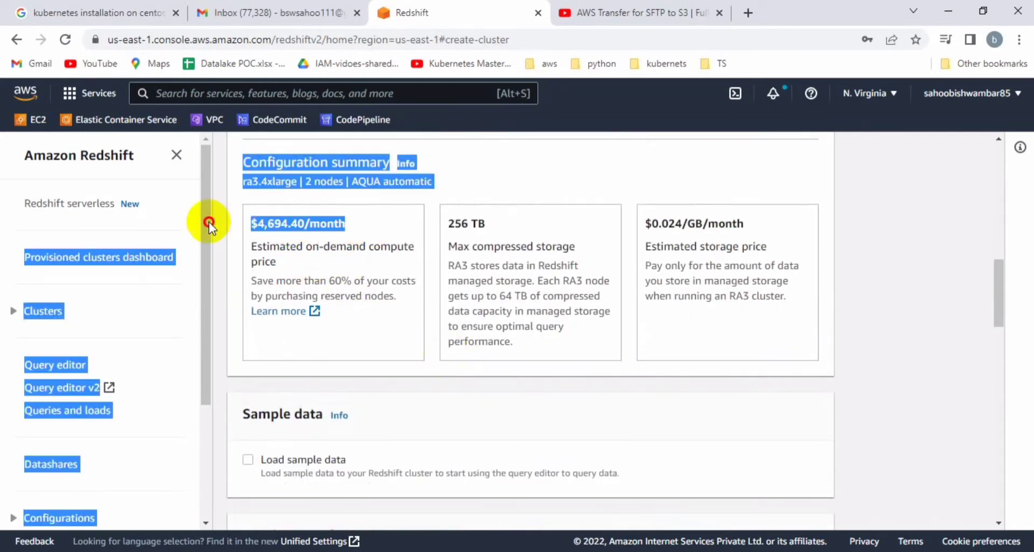
left_click(363, 240)
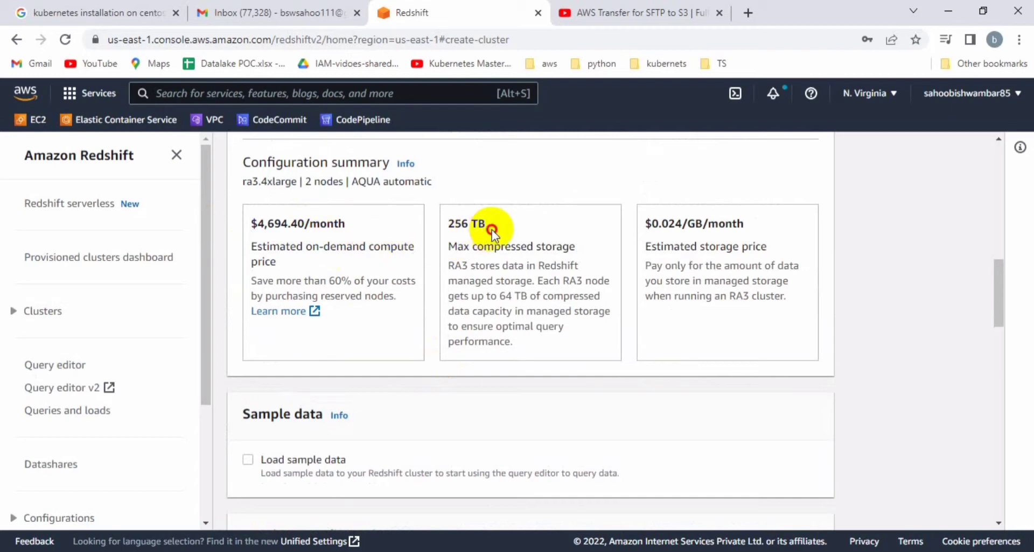
left_click_drag(491, 231, 445, 230)
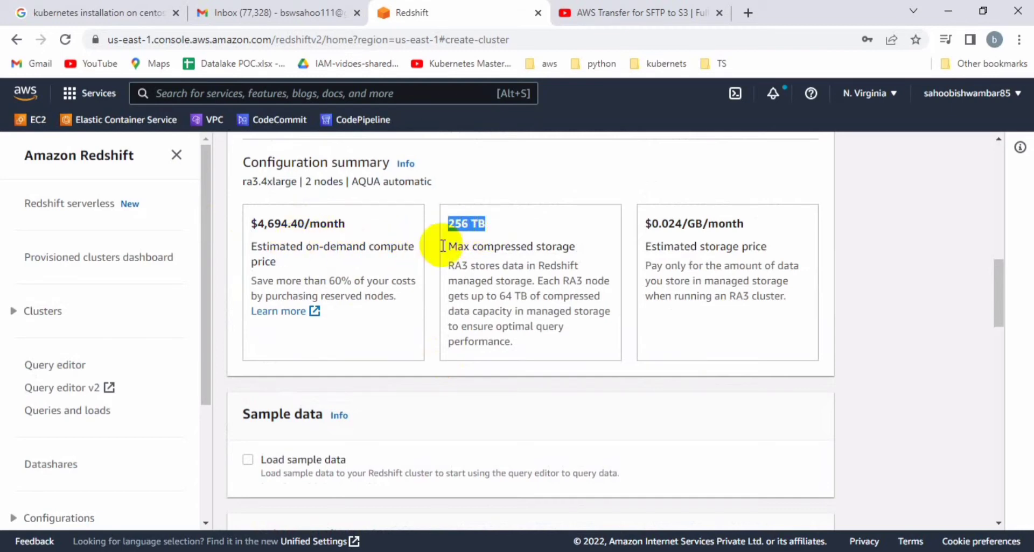
left_click_drag(750, 222, 650, 230)
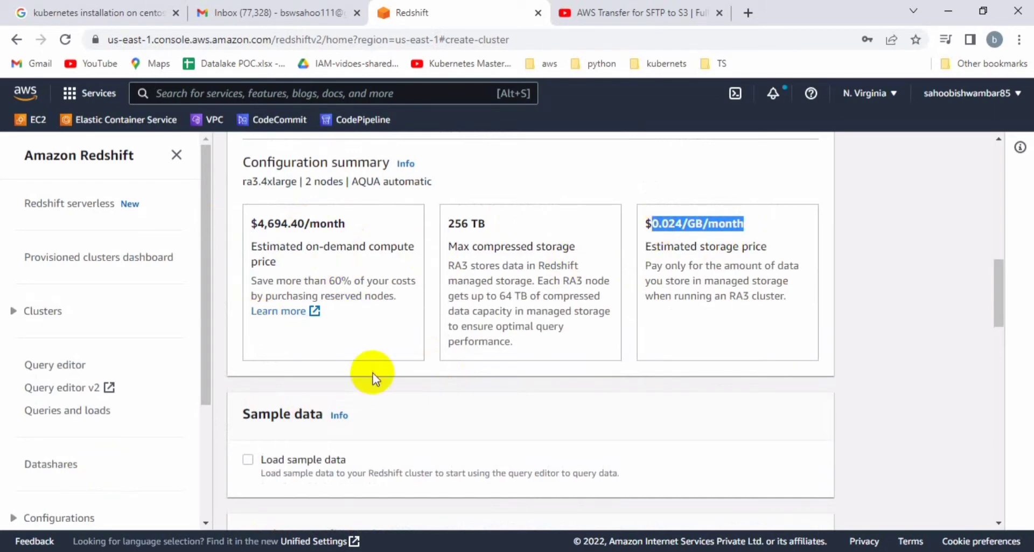
- Try the option to load sample data into the cluster, and turn it off again
scroll(373, 377, "down", 3)
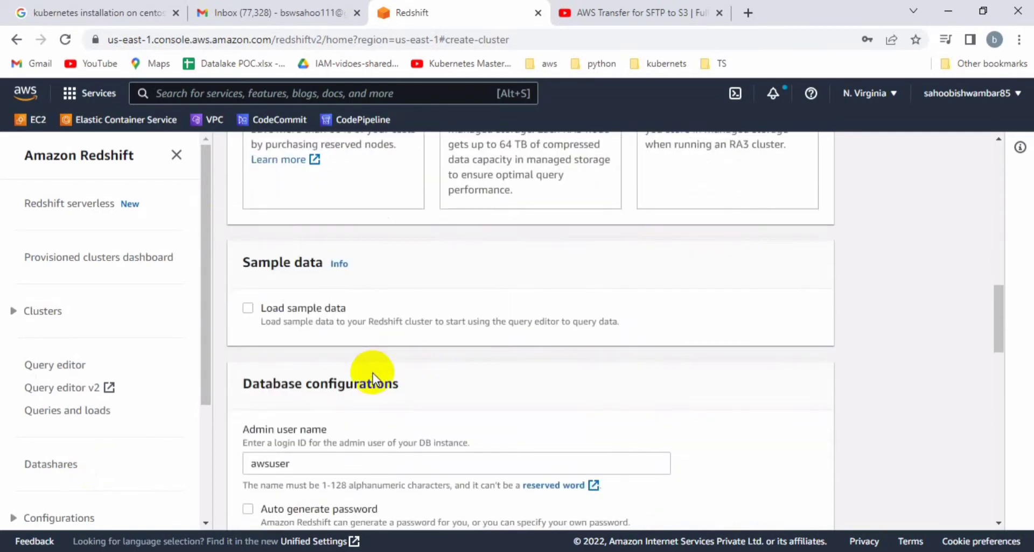
left_click(248, 309)
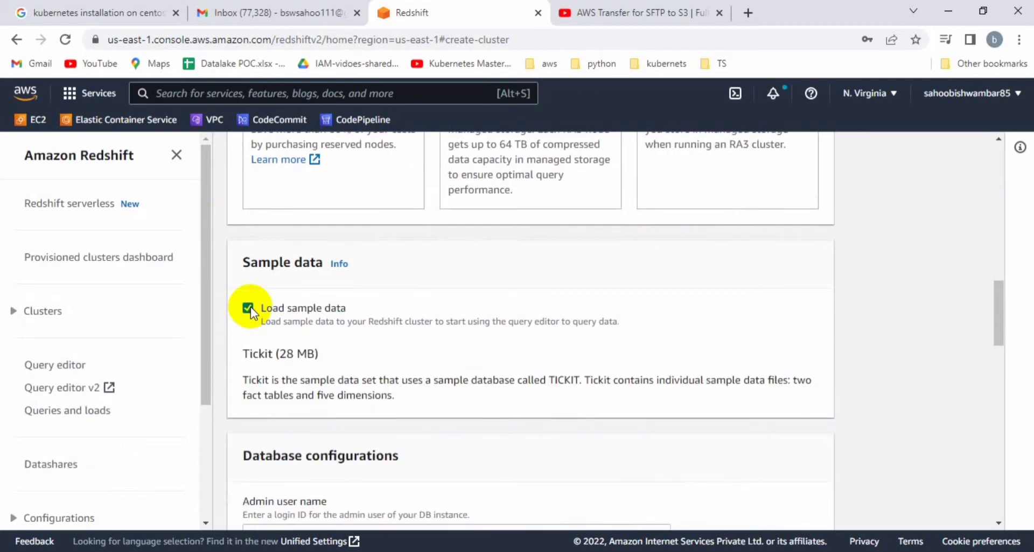
left_click(248, 308)
scroll(253, 307, "down", 4)
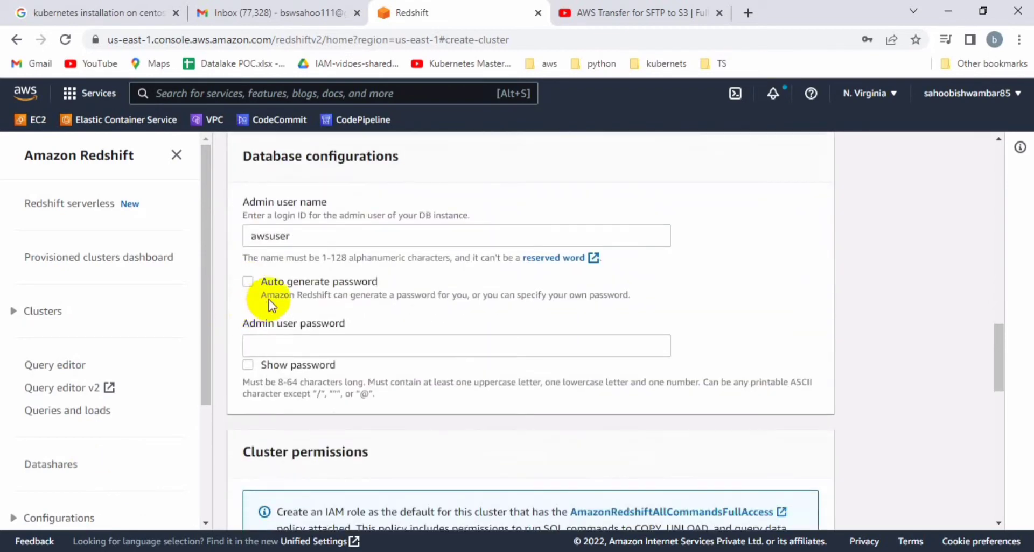
- Review the admin user name and password settings in the database configurations, and the cluster permissions section with its associated IAM roles
left_click_drag(321, 236, 237, 233)
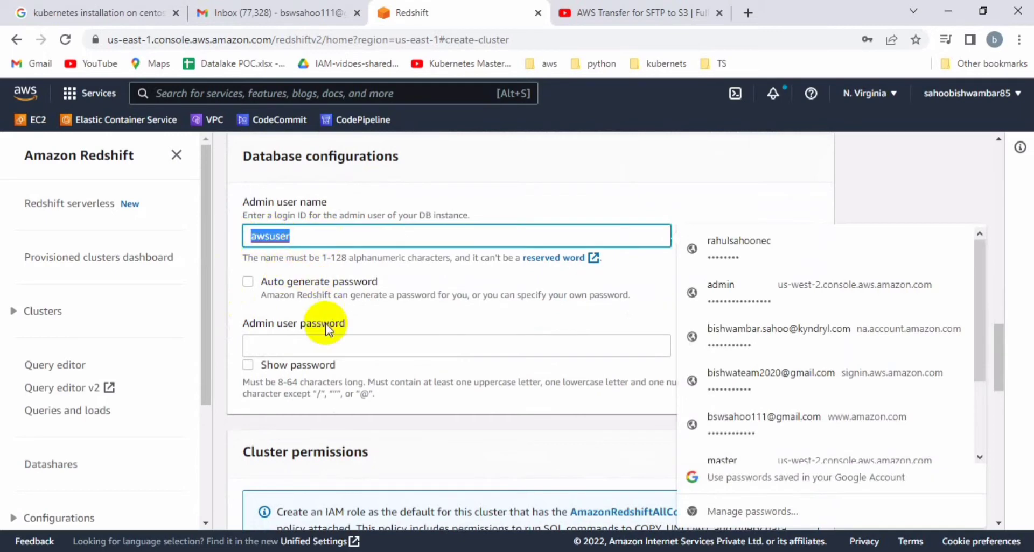
left_click(280, 346)
scroll(280, 346, "down", 3)
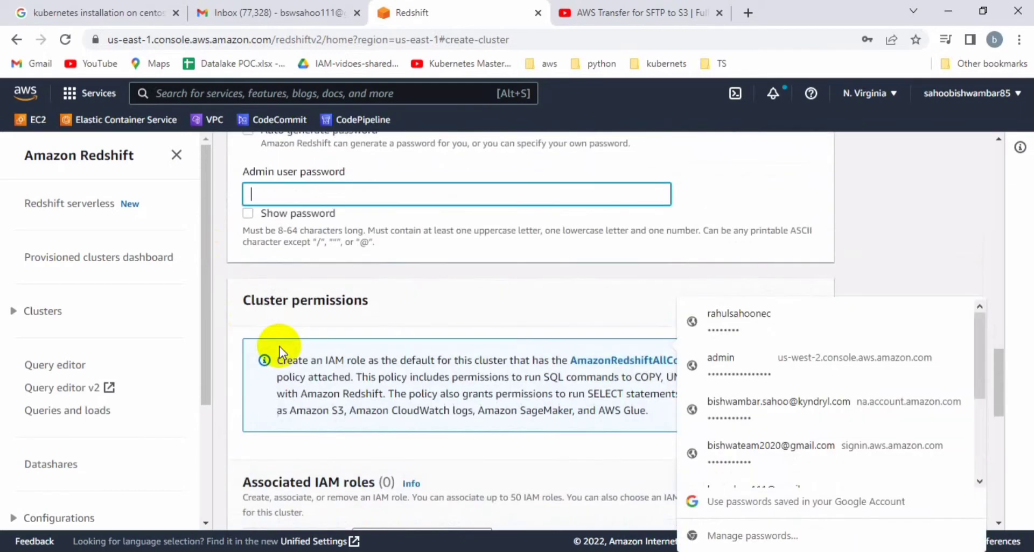
scroll(280, 350, "down", 5)
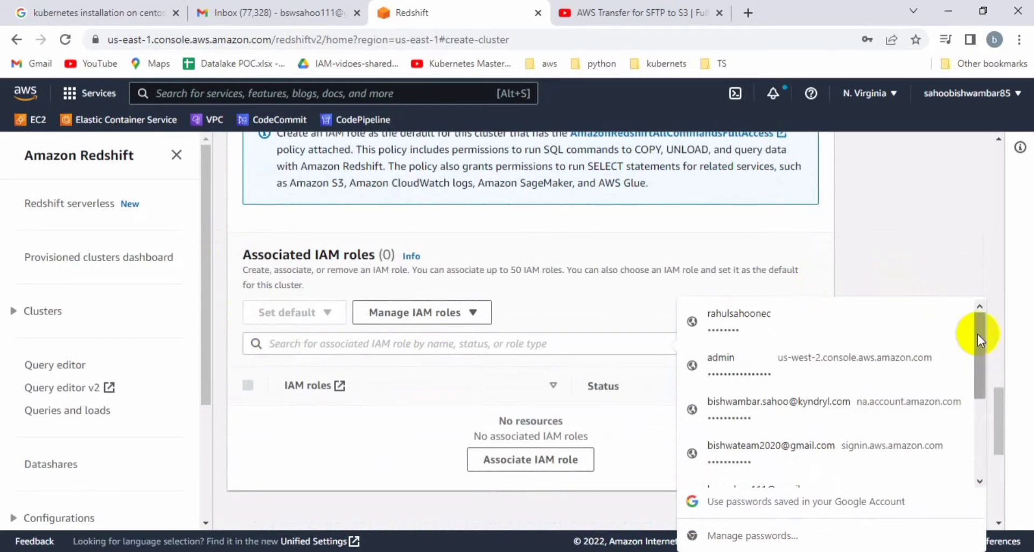
left_click(967, 261)
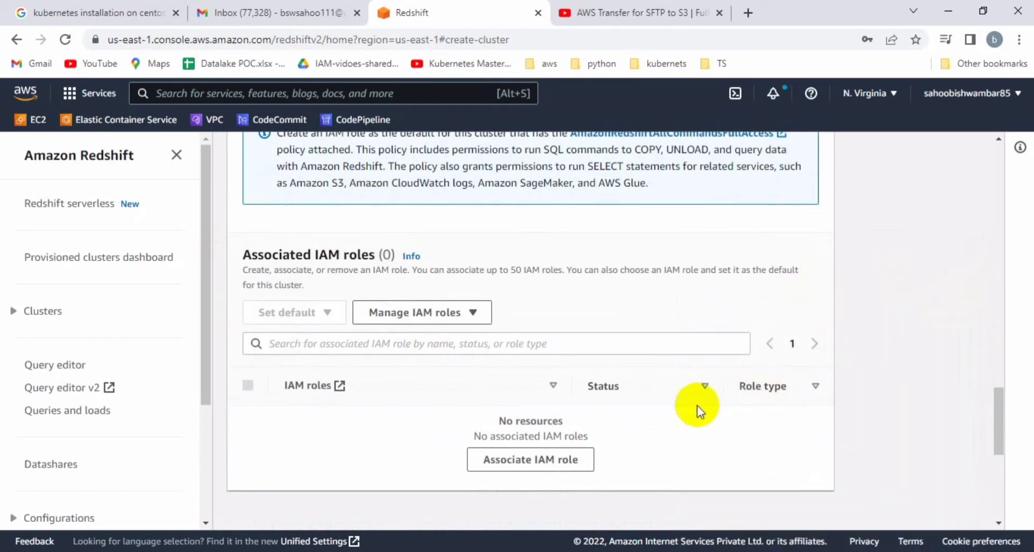
- Try selecting the existing redshift-cluster role for association with the cluster, and cancel the IAM role selection
left_click(545, 463)
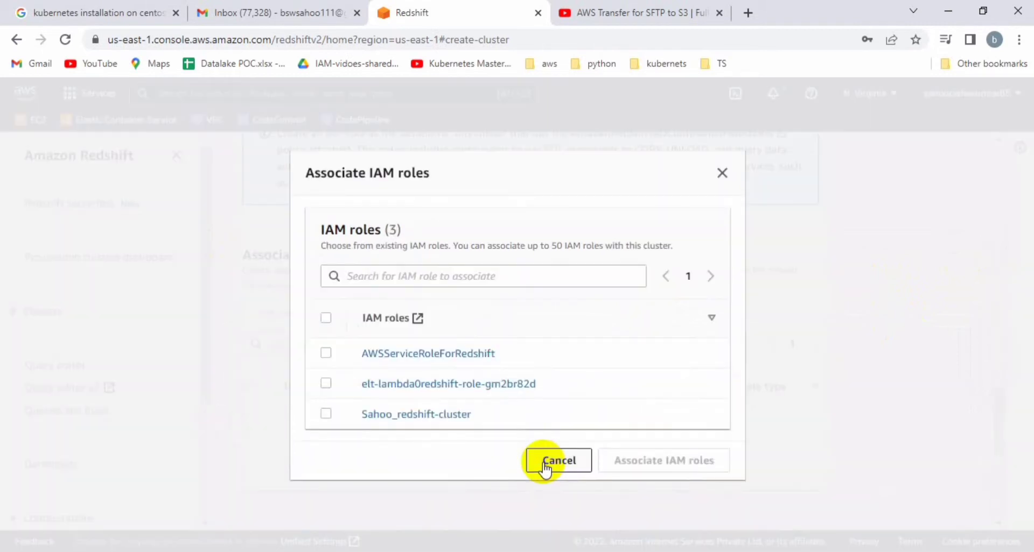
left_click(325, 414)
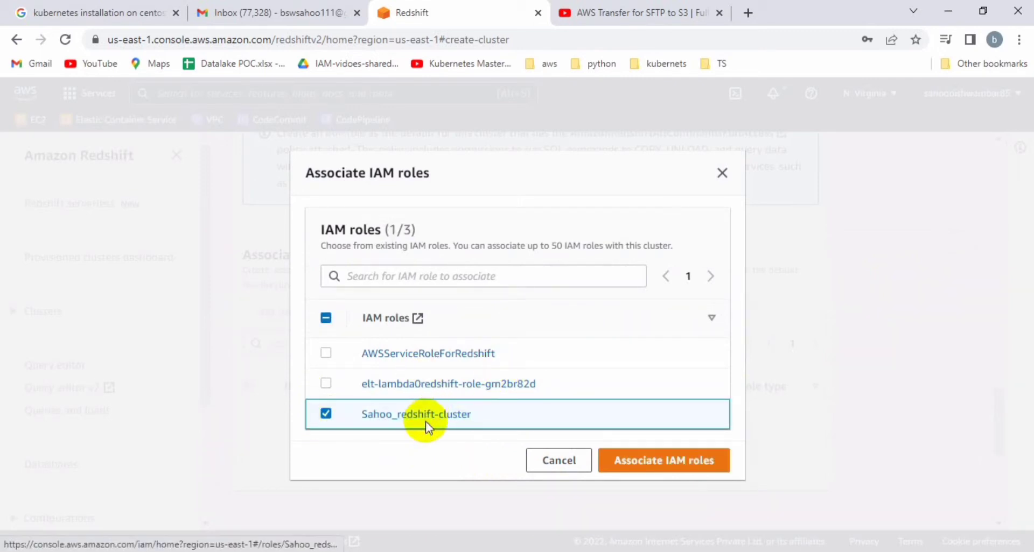
left_click(554, 461)
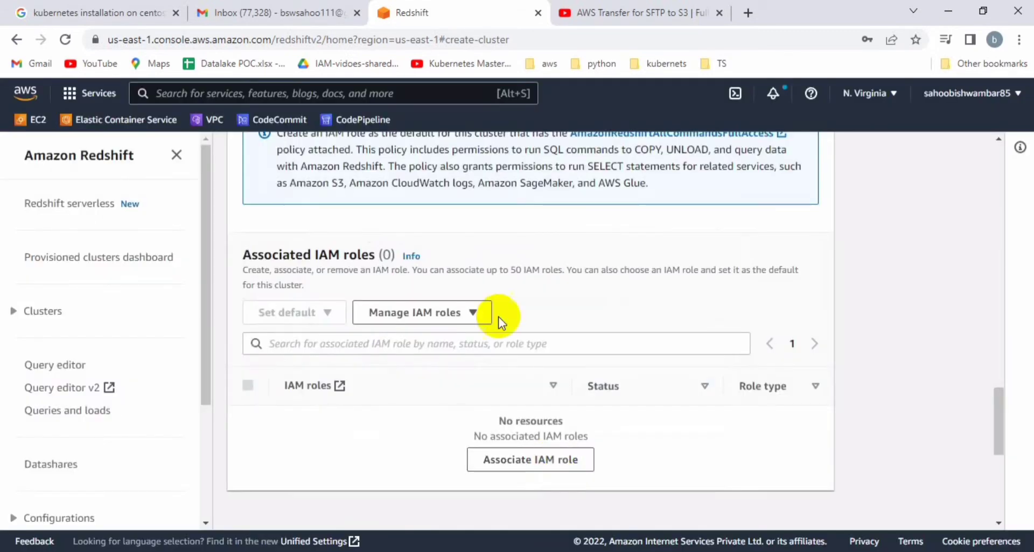
- Search the AWS services for iam and open the IAM console in a separate browser tab
scroll(425, 216, "up", 3)
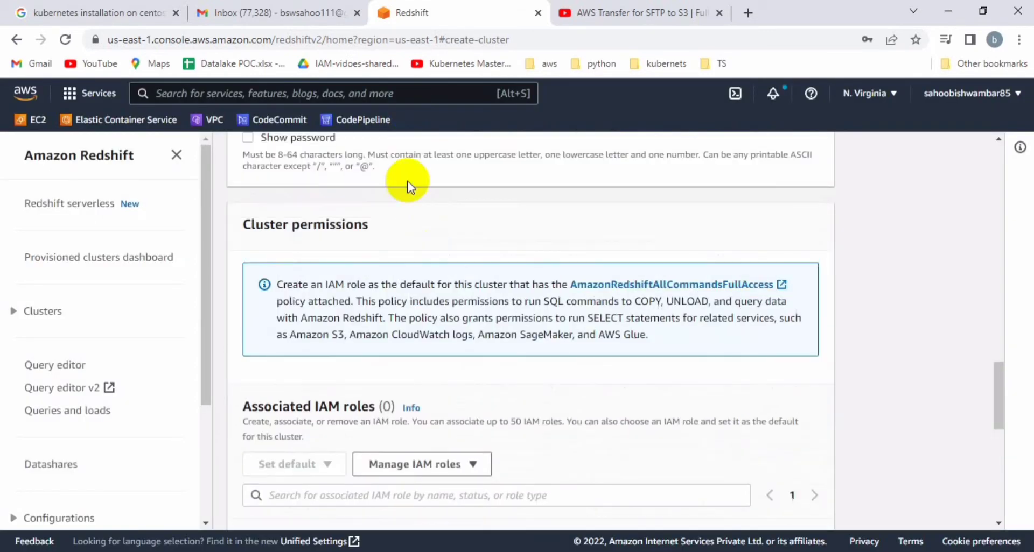
left_click(361, 93)
type("iam")
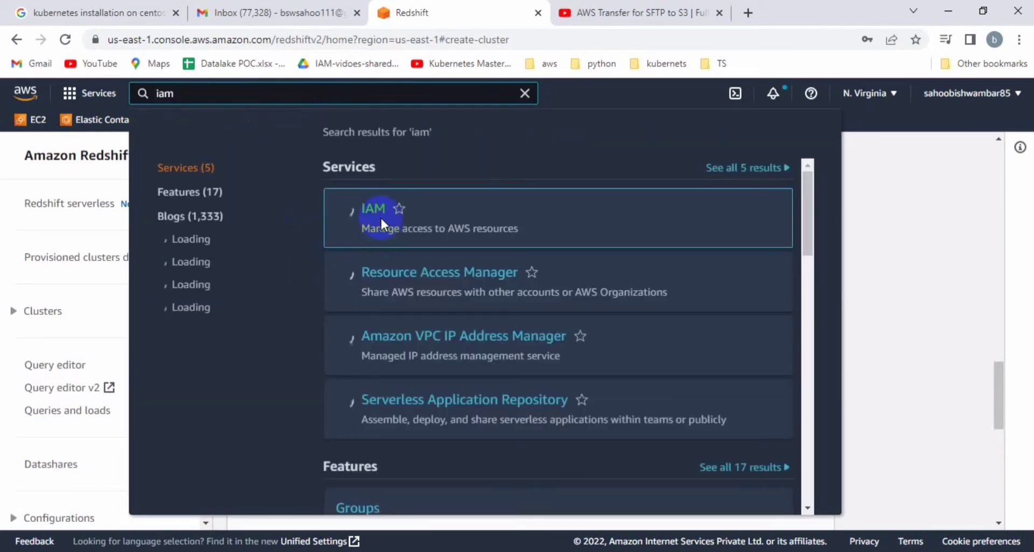
right_click(375, 215)
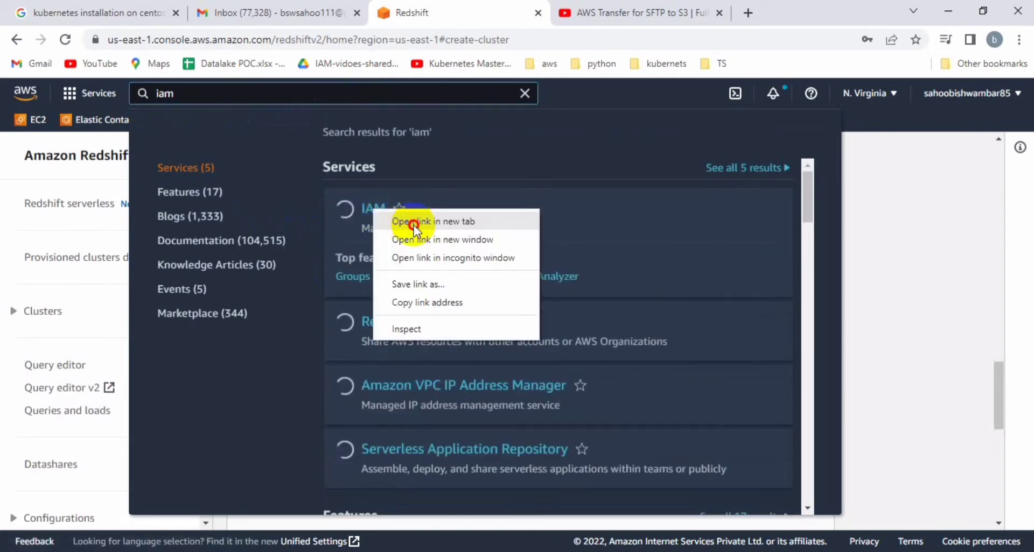
left_click(409, 218)
left_click(555, 15)
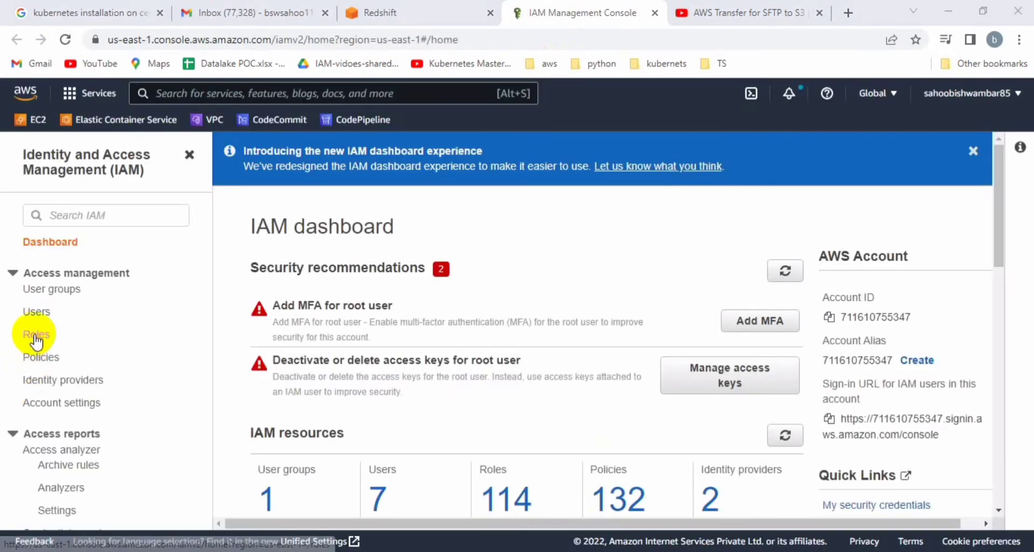
- Find the existing redshift-cluster role in the list of IAM roles and open its details
left_click(36, 338)
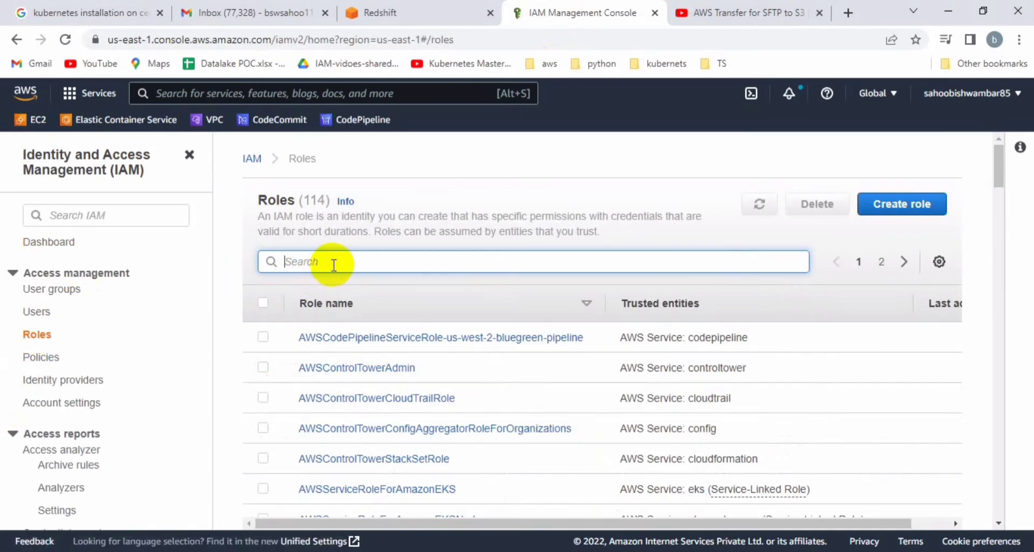
type("sahoo")
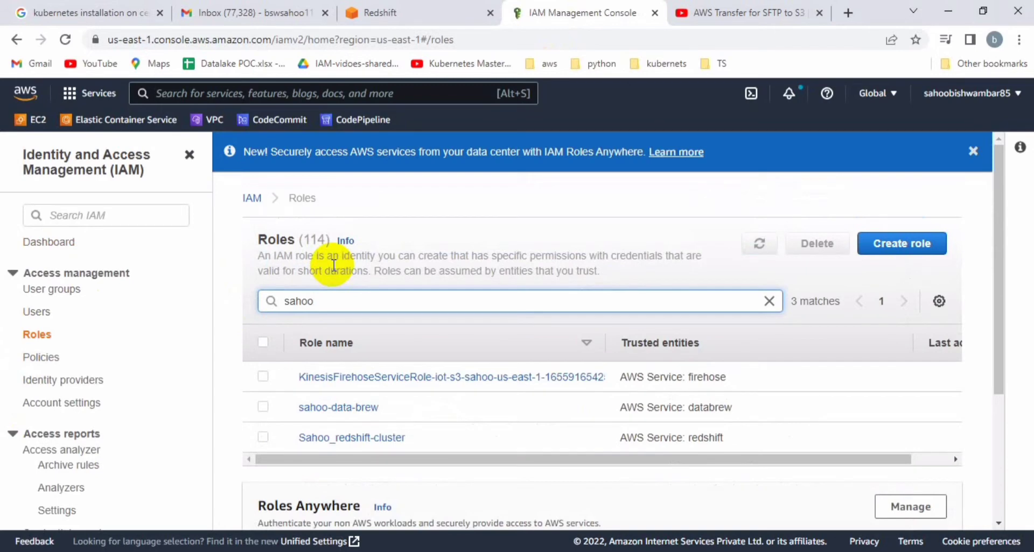
left_click(360, 444)
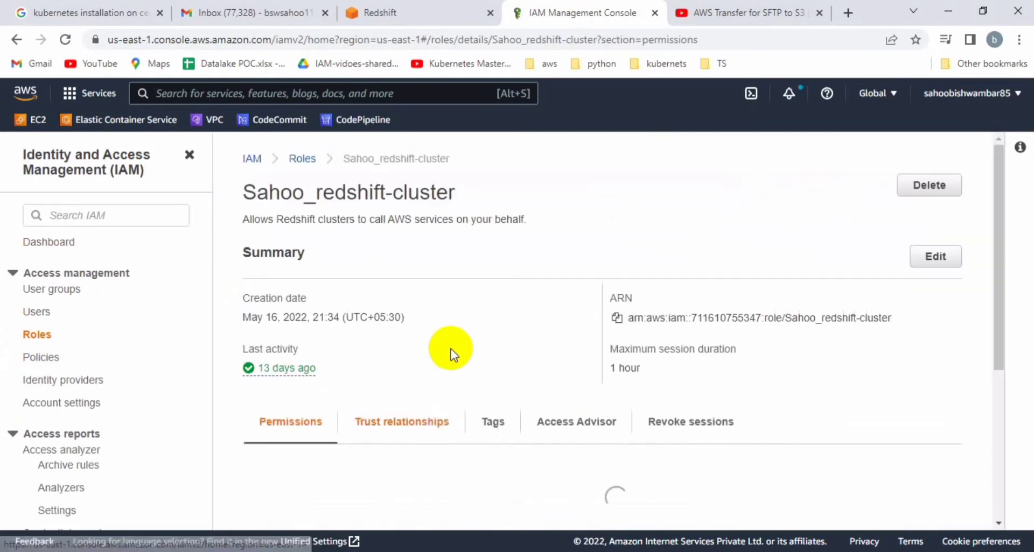
- Examine the redshift-cluster role's summary and its attached AmazonS3FullAccess and AmazonRedshiftFullAccess permissions policies
scroll(453, 374, "down", 8)
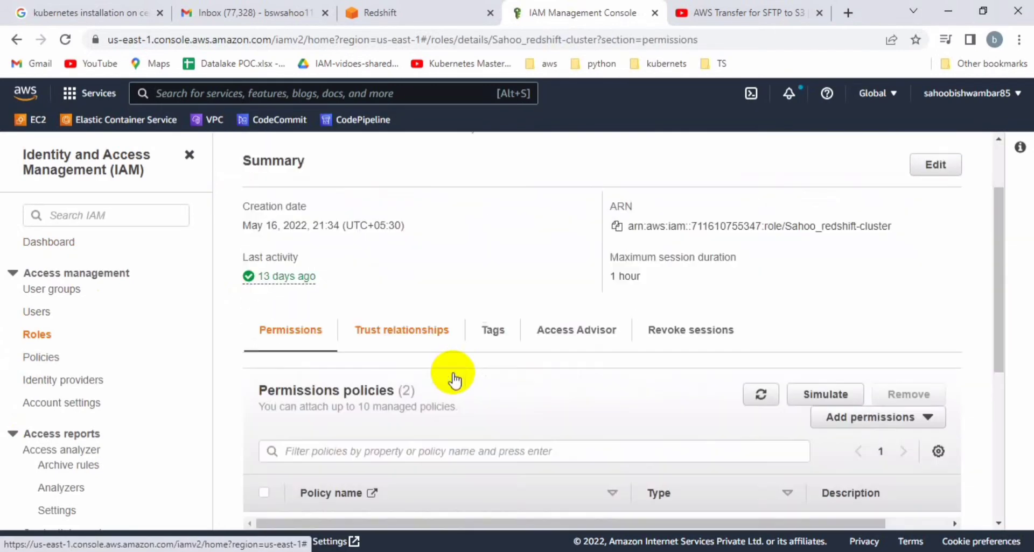
scroll(453, 357, "up", 1)
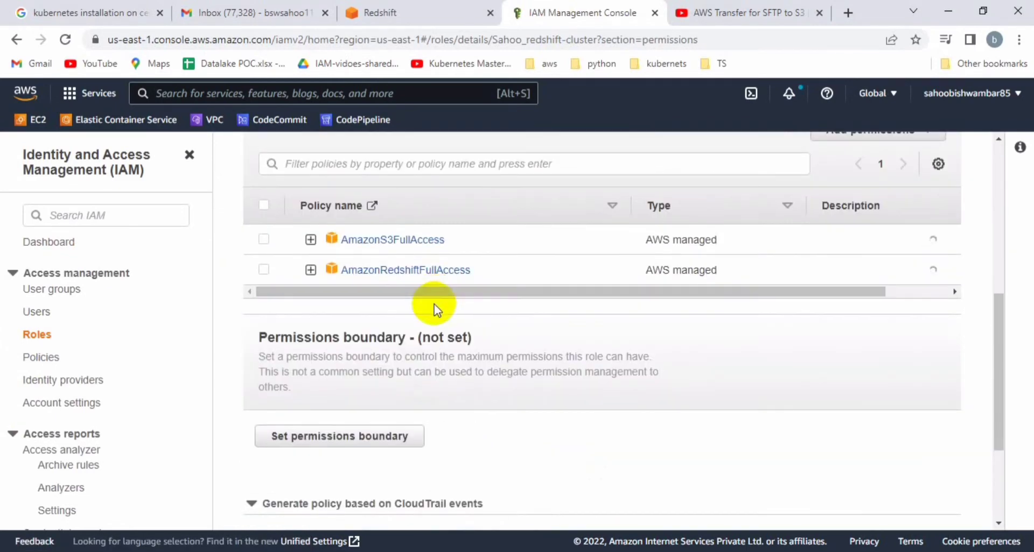
left_click_drag(442, 240, 337, 253)
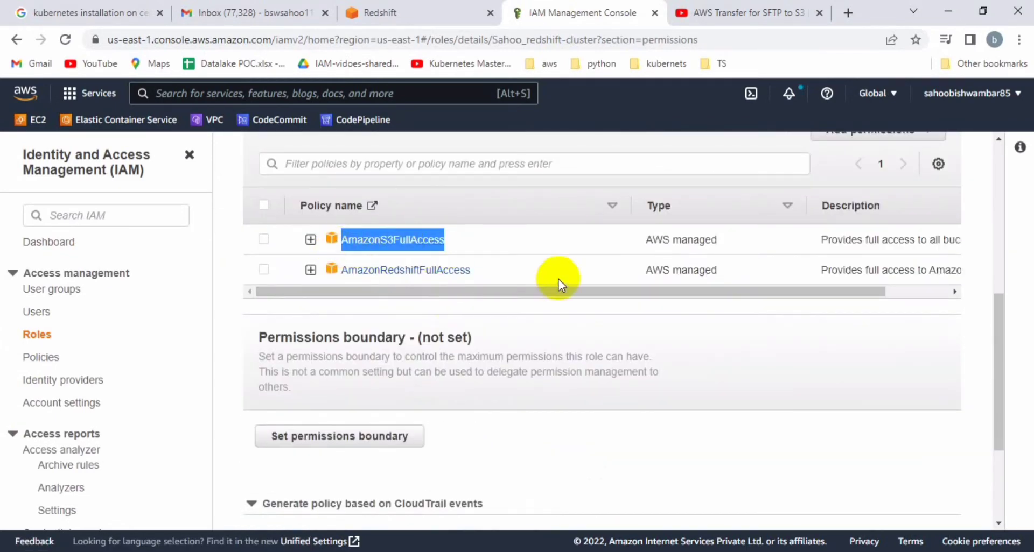
left_click_drag(518, 270, 337, 273)
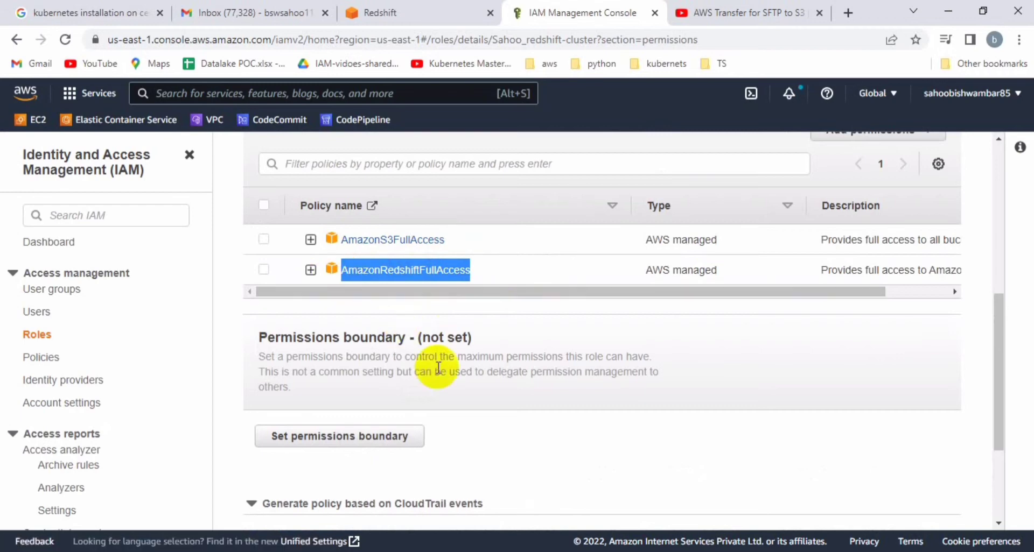
scroll(436, 372, "up", 5)
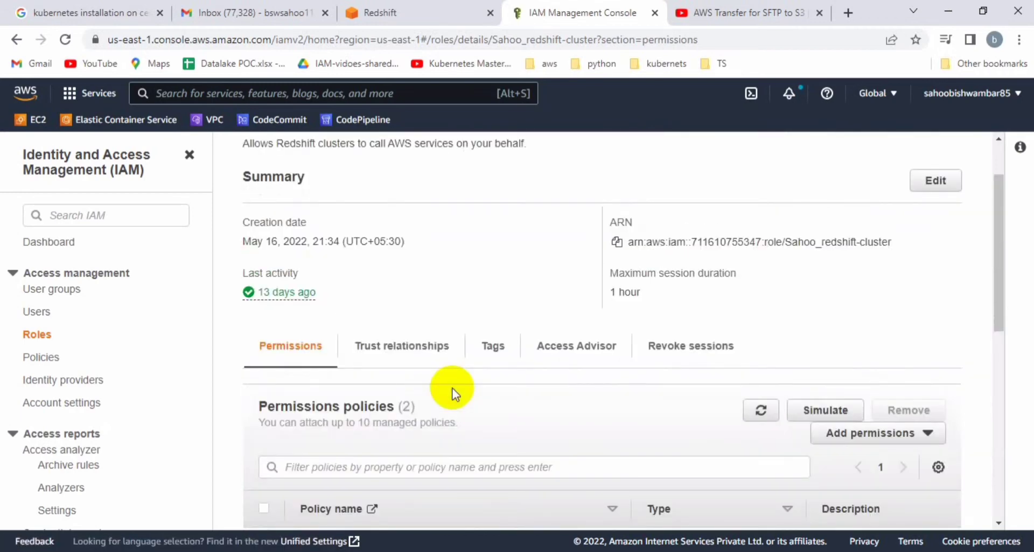
scroll(452, 395, "up", 2)
scroll(452, 395, "down", 5)
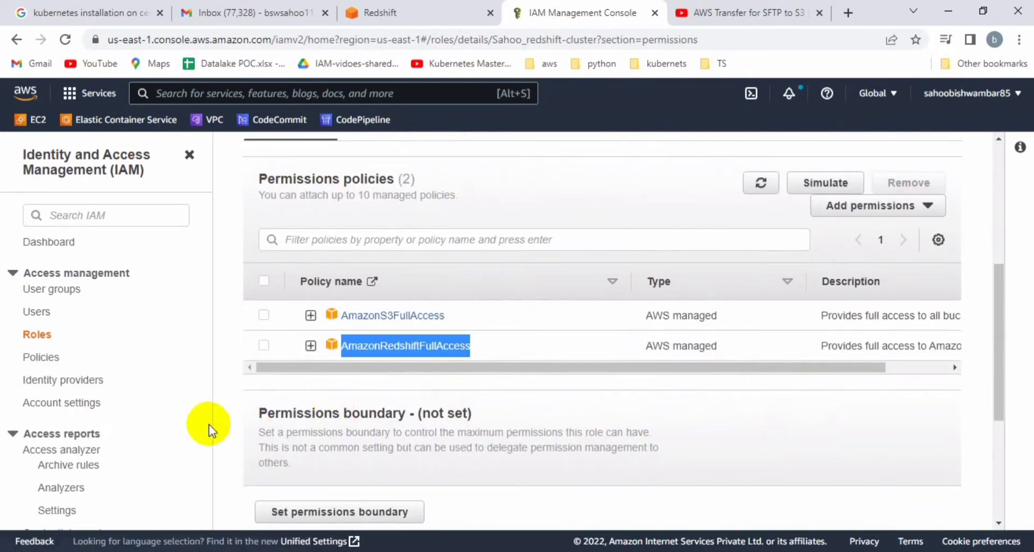
scroll(673, 353, "up", 2)
scroll(673, 353, "up", 4)
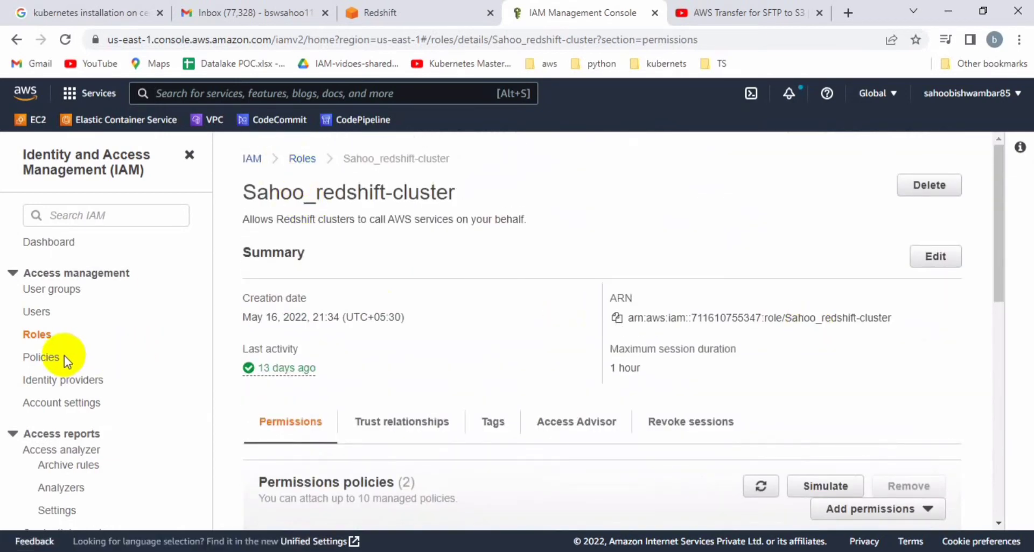
- Try creating an IAM role for an AWS service with the Redshift - Customizable use case, and abandon the role creation
left_click(38, 332)
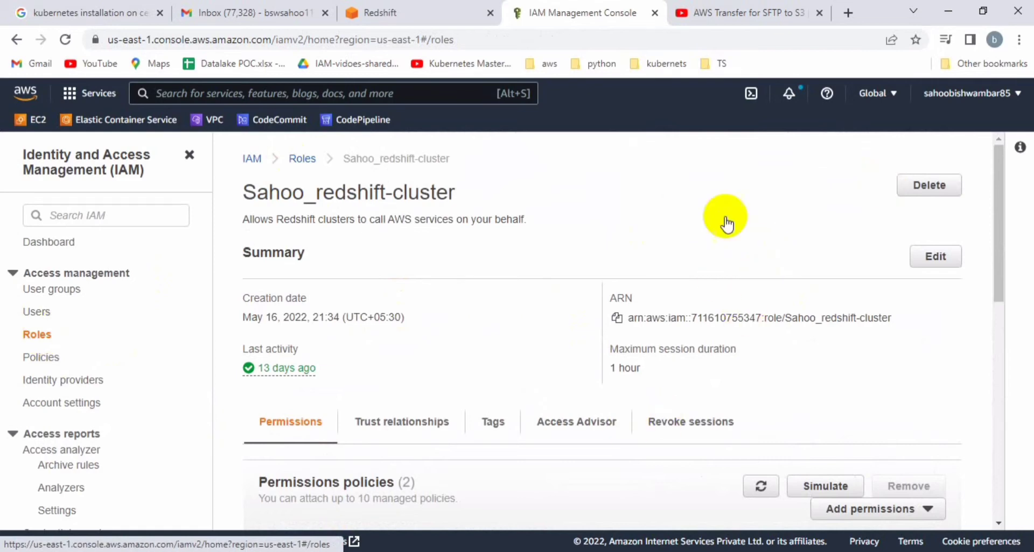
left_click(915, 245)
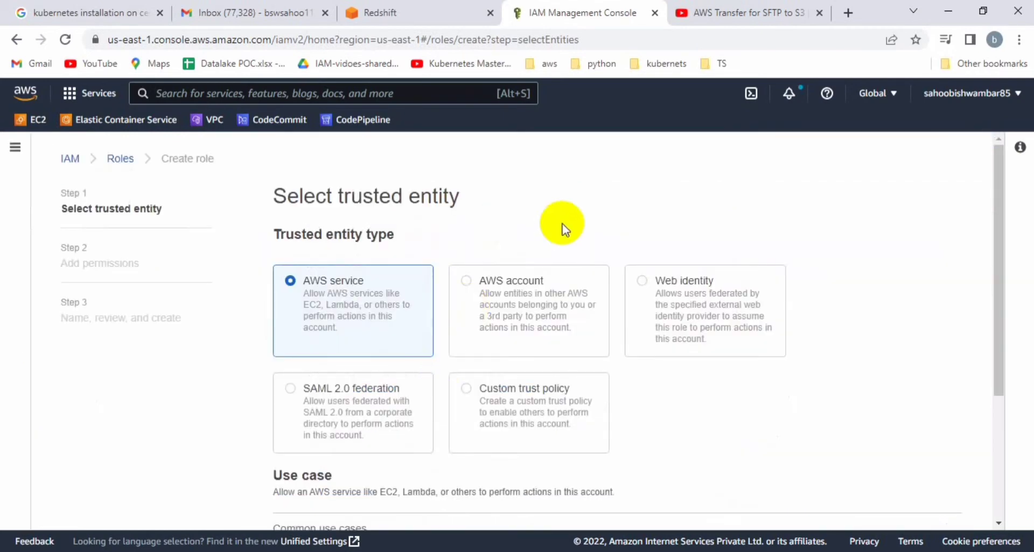
scroll(325, 318, "down", 3)
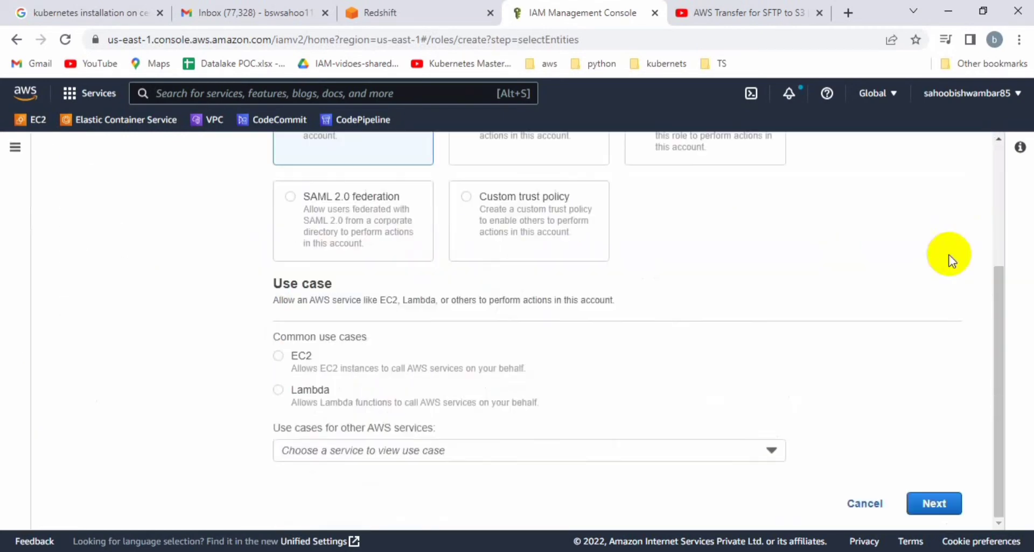
left_click(489, 454)
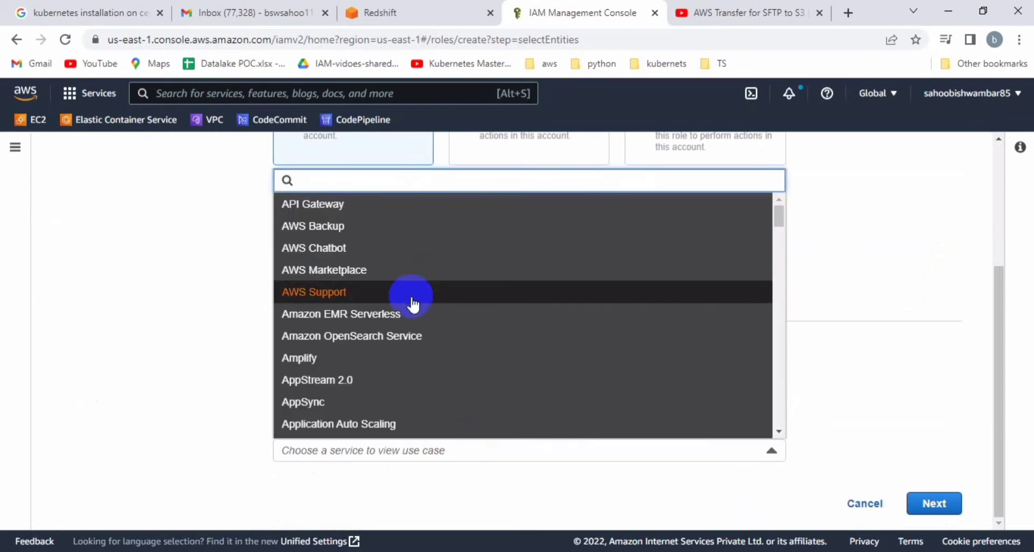
scroll(413, 305, "down", 20)
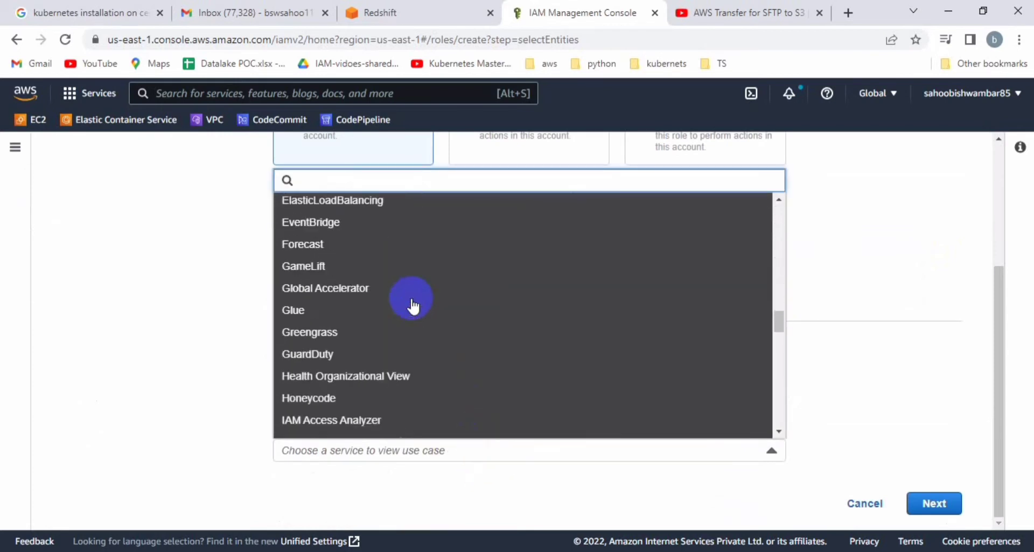
scroll(413, 304, "down", 15)
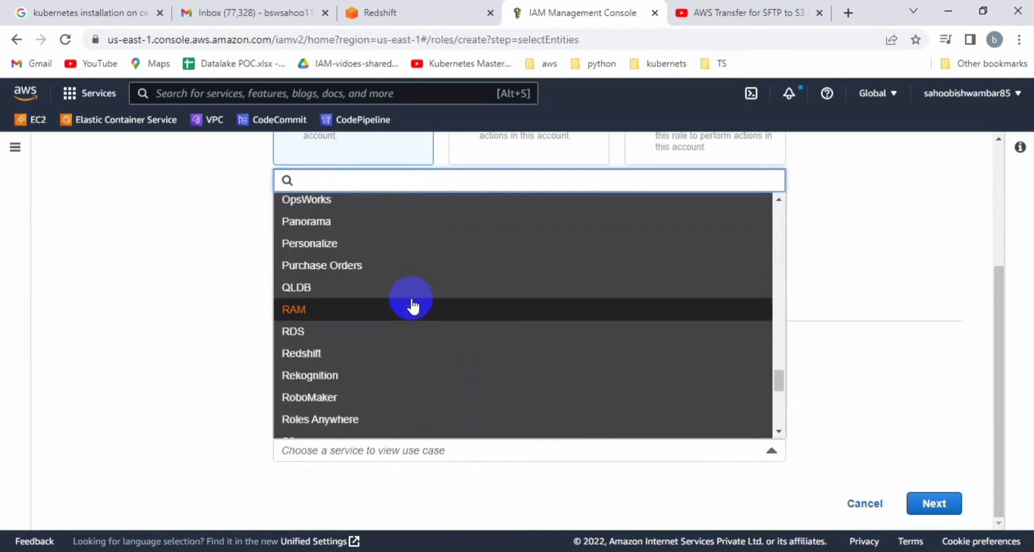
type("red")
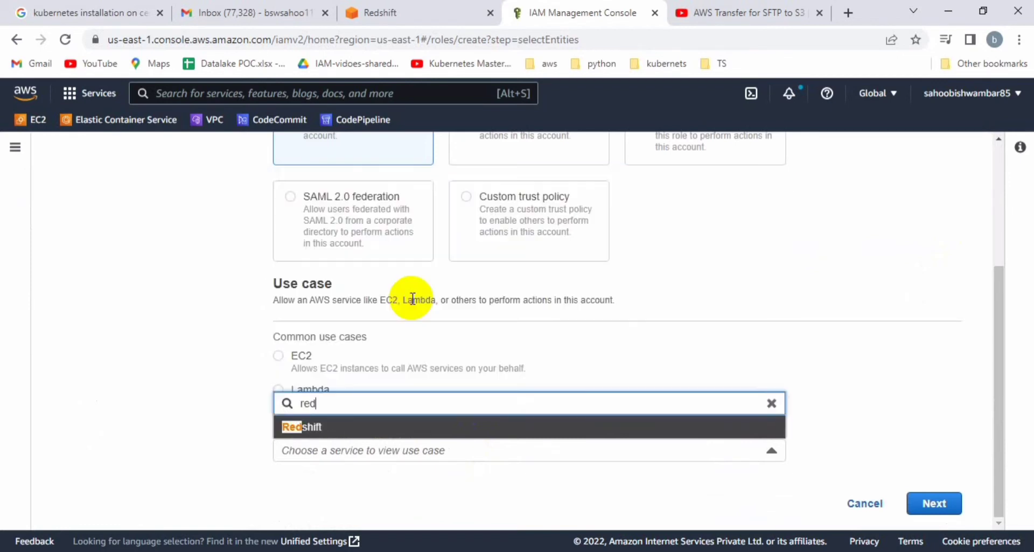
left_click(345, 427)
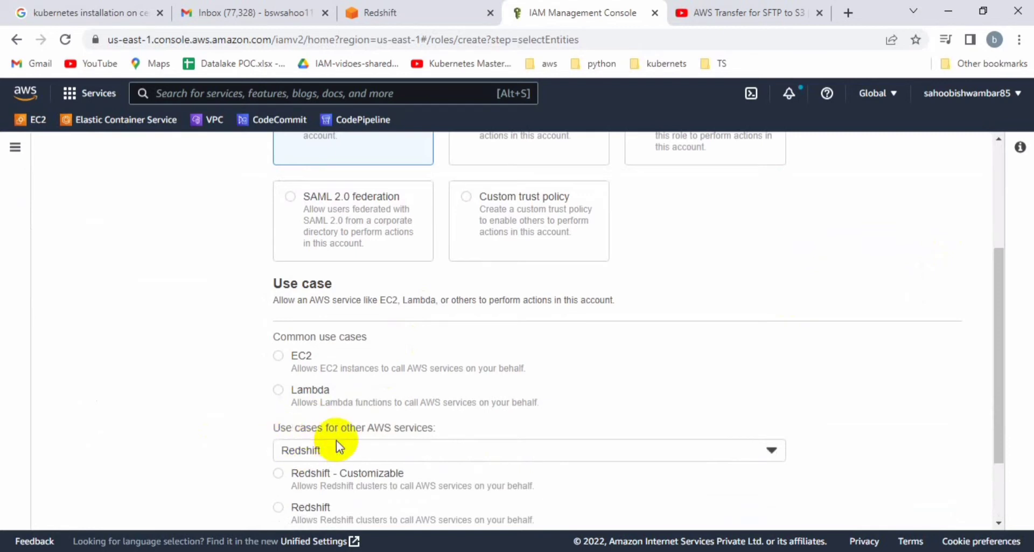
scroll(644, 389, "down", 2)
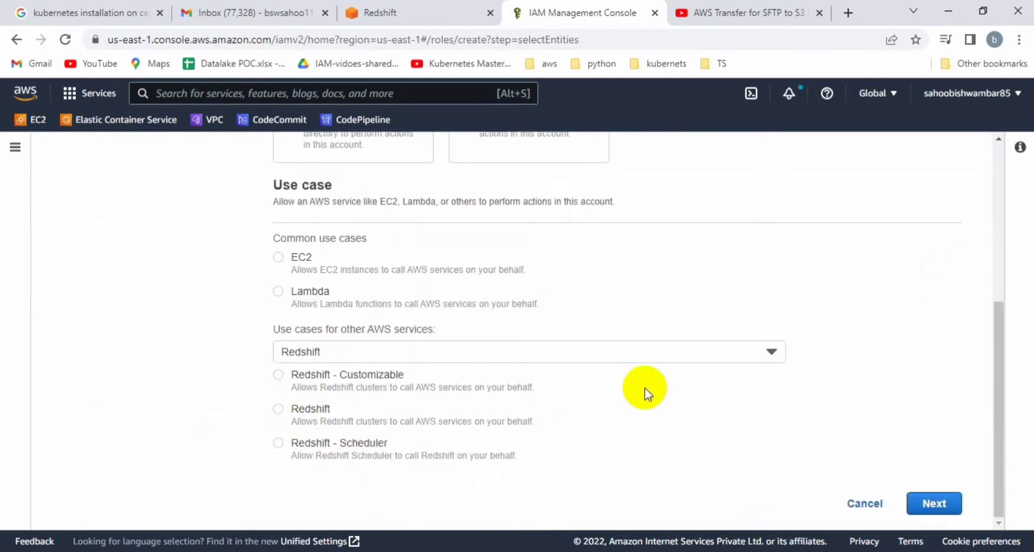
left_click(279, 376)
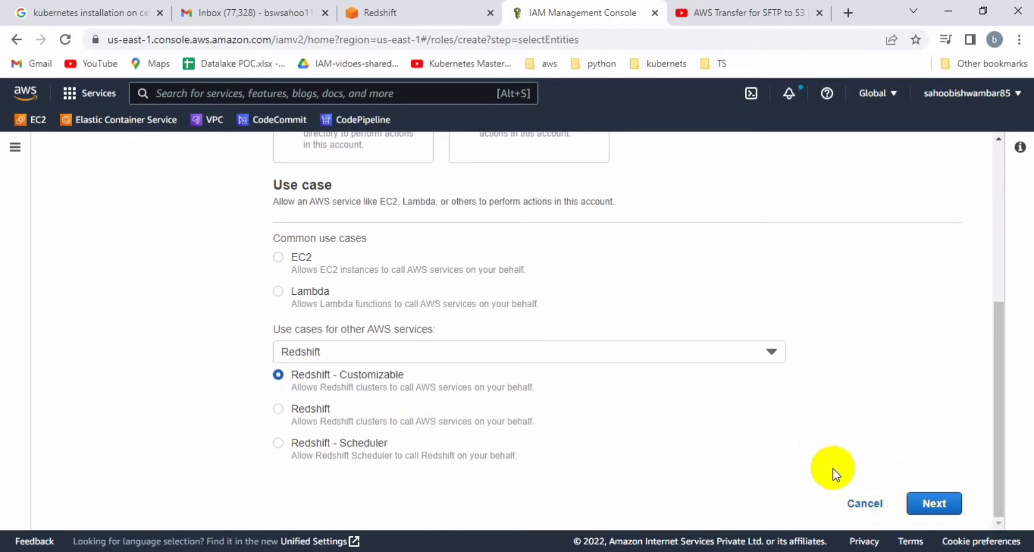
left_click(864, 504)
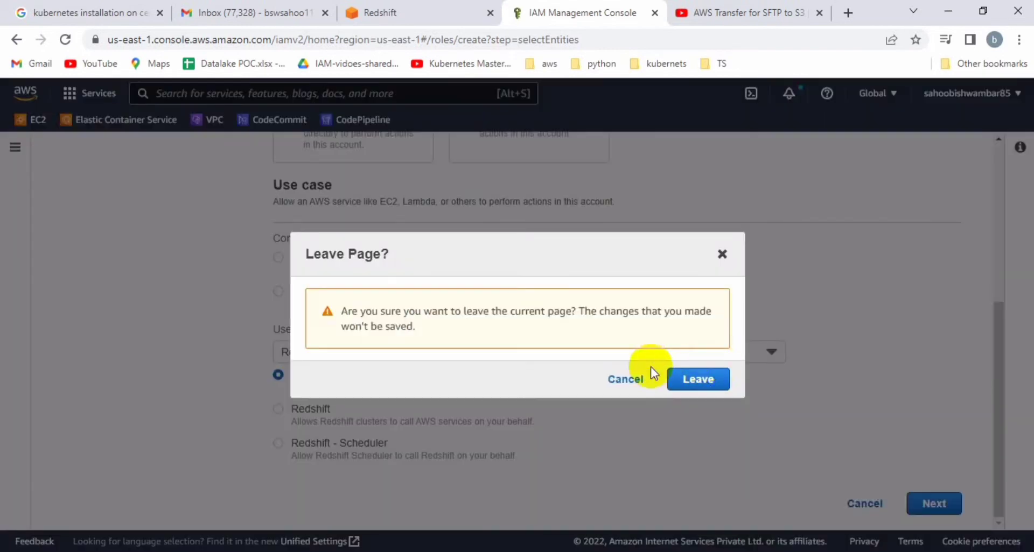
left_click(695, 382)
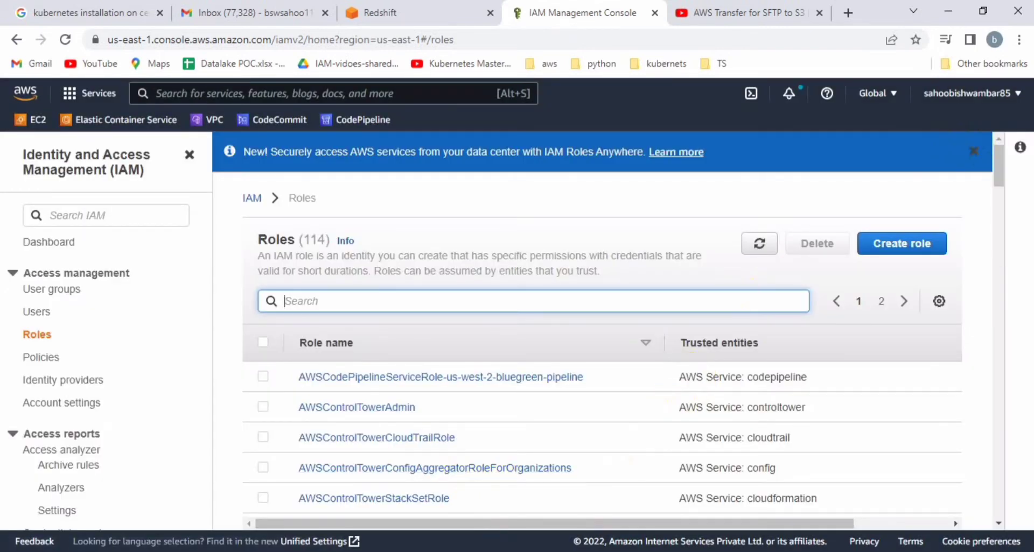
- Return to the Redshift cluster creation page and dismiss the service search results covering its cluster permissions
left_click(393, 15)
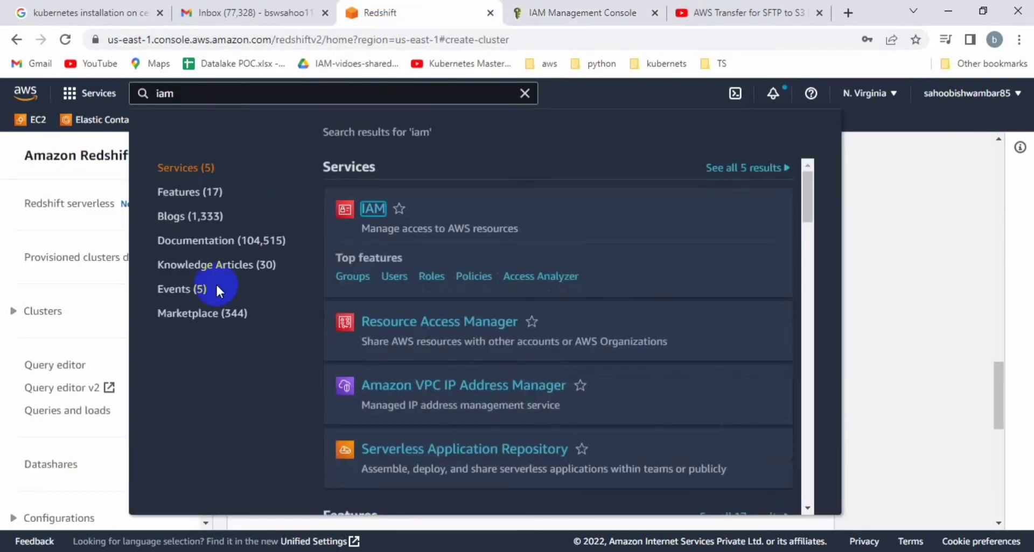
left_click(935, 337)
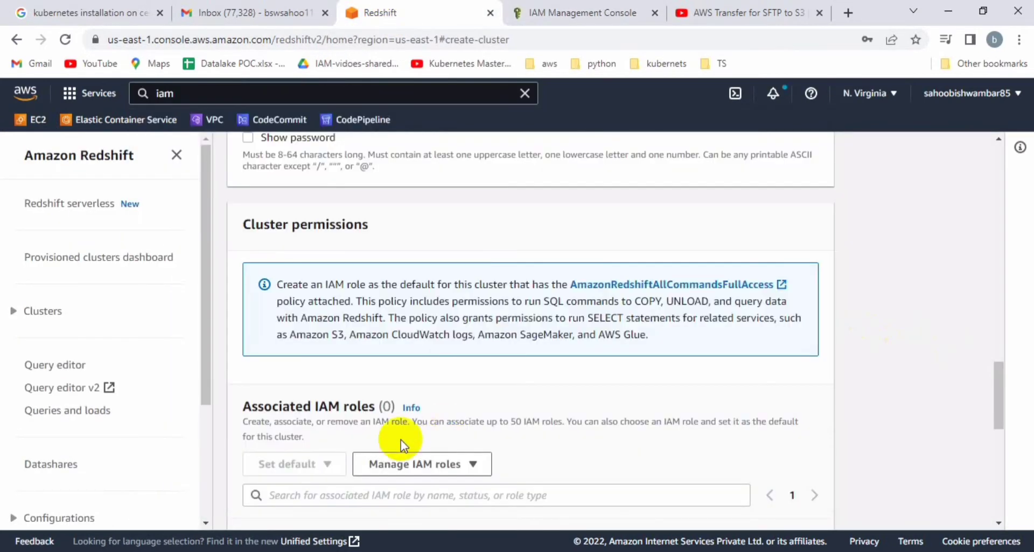
- Review the associated IAM roles section and the default additional configurations at the end of the cluster creation form
scroll(400, 440, "down", 4)
scroll(400, 445, "down", 3)
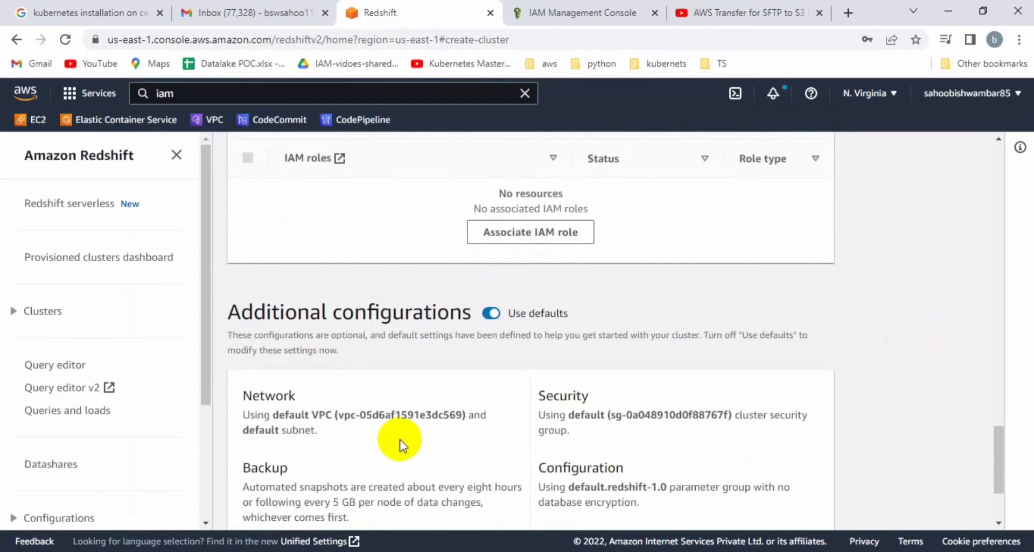
scroll(399, 440, "up", 3)
scroll(399, 440, "down", 3)
scroll(400, 443, "down", 2)
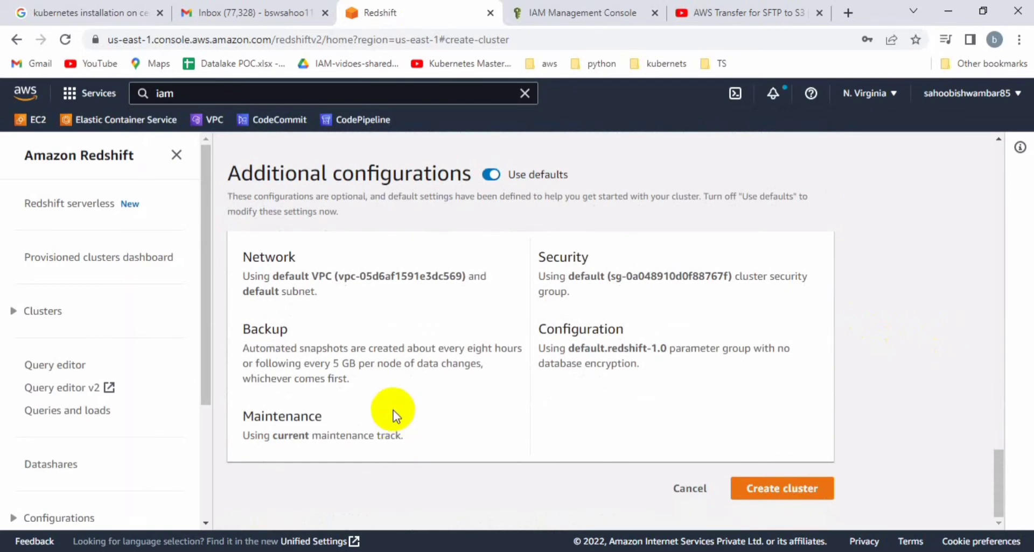
- Review the whole cluster creation form, from identifier, node type and configuration summary through database settings and cluster permissions
scroll(466, 351, "up", 10)
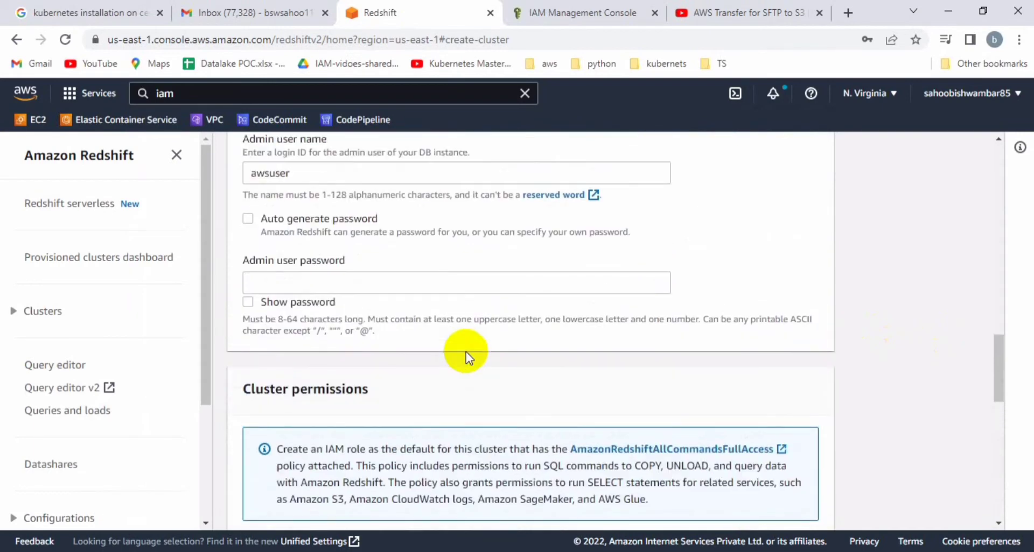
scroll(466, 351, "up", 5)
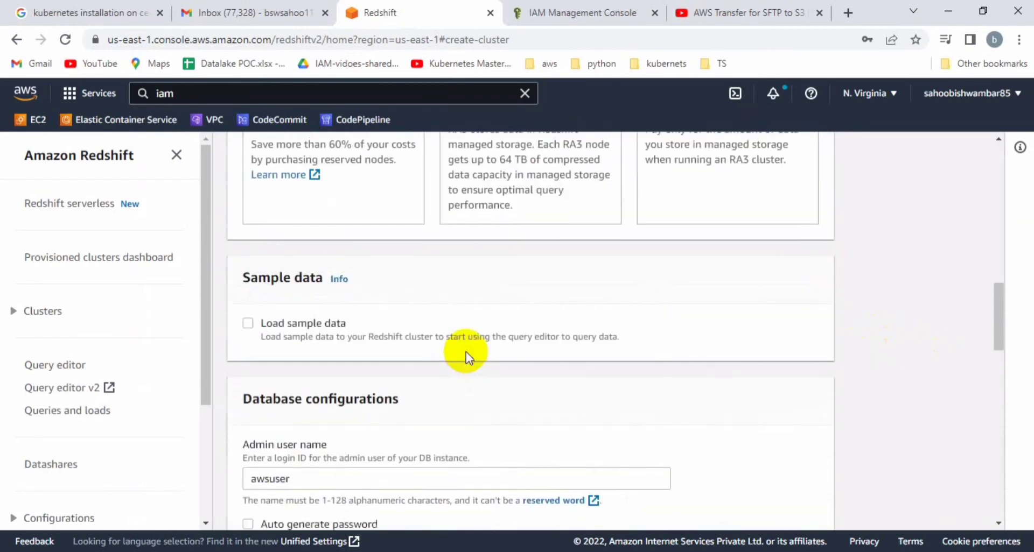
scroll(466, 351, "up", 10)
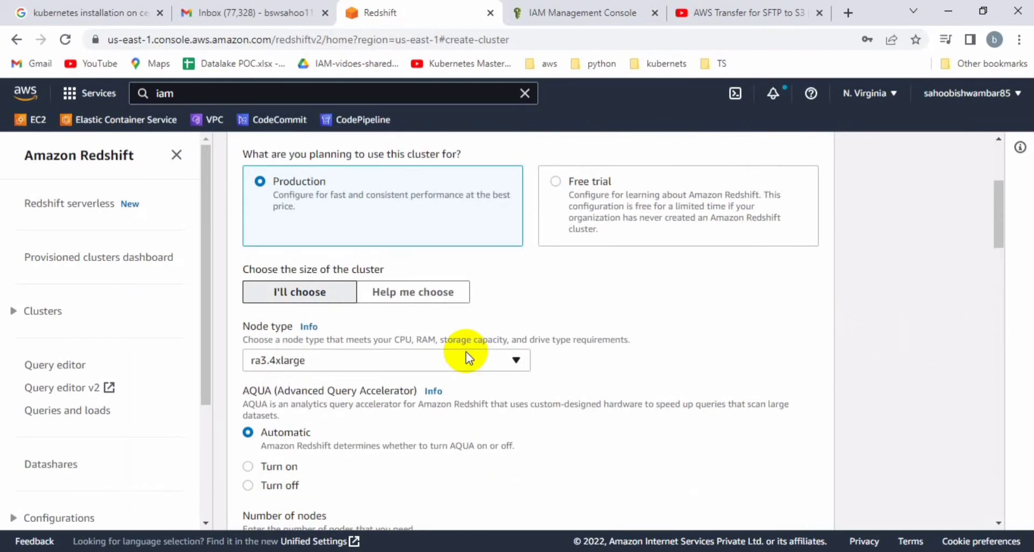
scroll(466, 351, "down", 7)
scroll(466, 351, "down", 10)
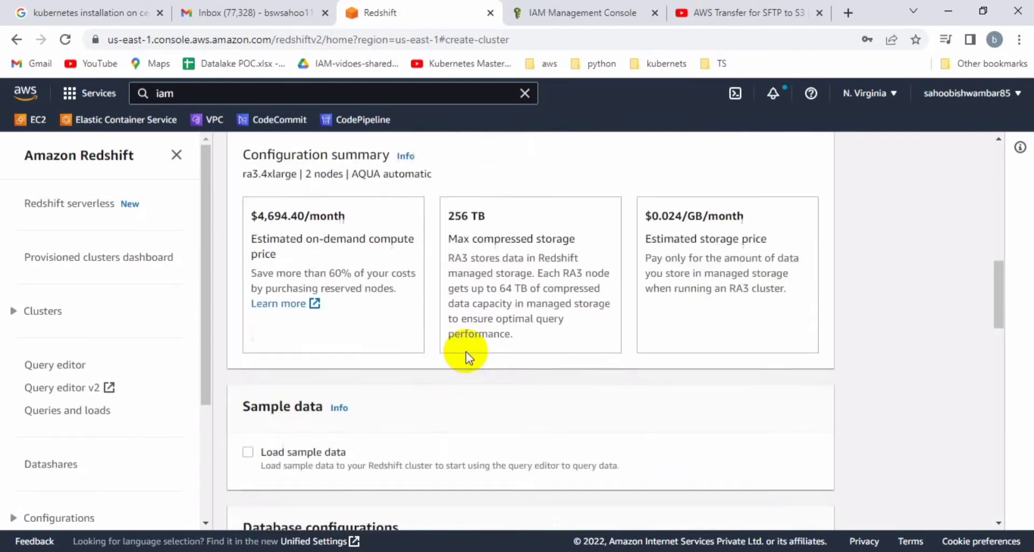
scroll(466, 351, "down", 7)
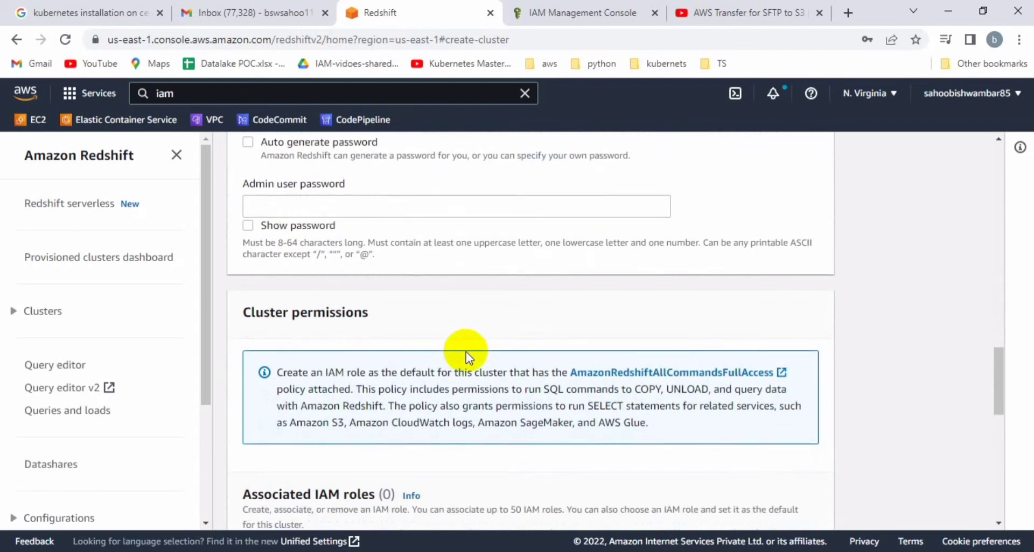
scroll(466, 351, "down", 5)
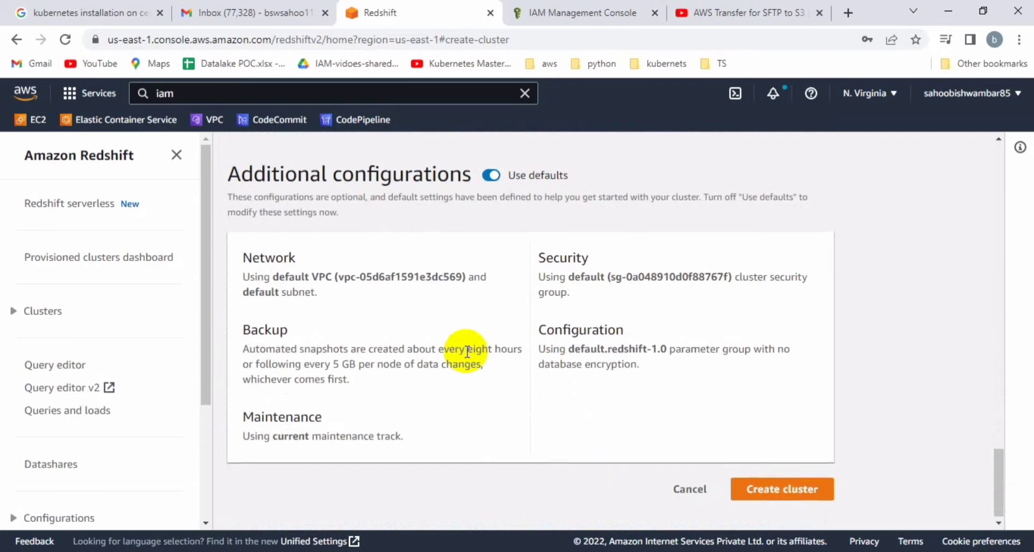
scroll(466, 351, "up", 18)
scroll(466, 351, "up", 15)
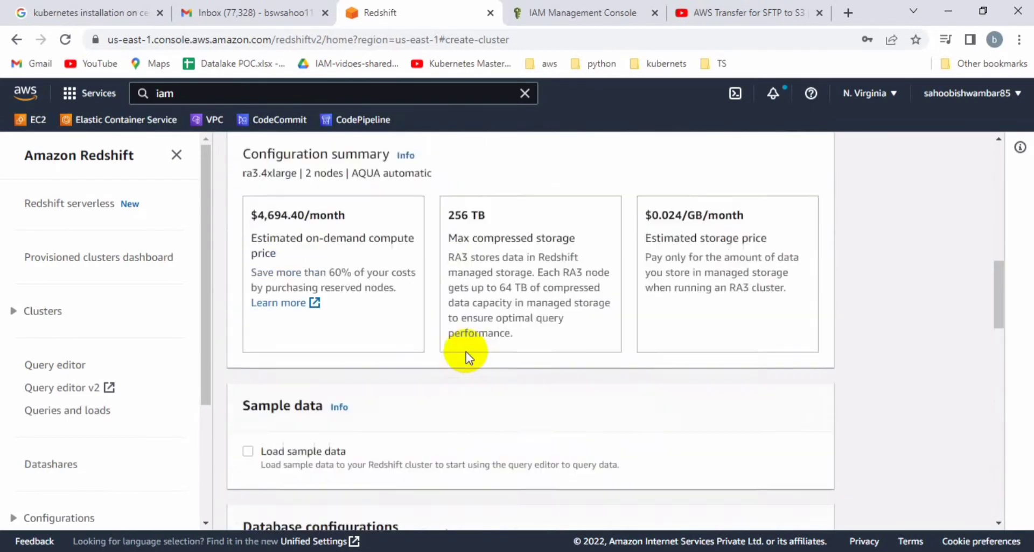
scroll(466, 353, "up", 2)
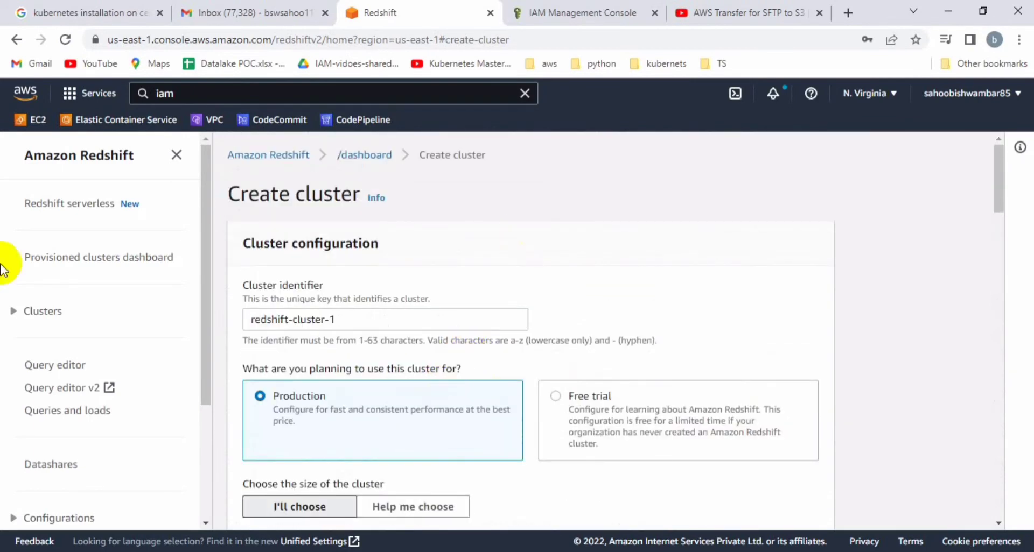
- Open the existing redshift-2 cluster from the provisioned clusters dashboard and dismiss the notification banners on its details page
left_click(41, 313)
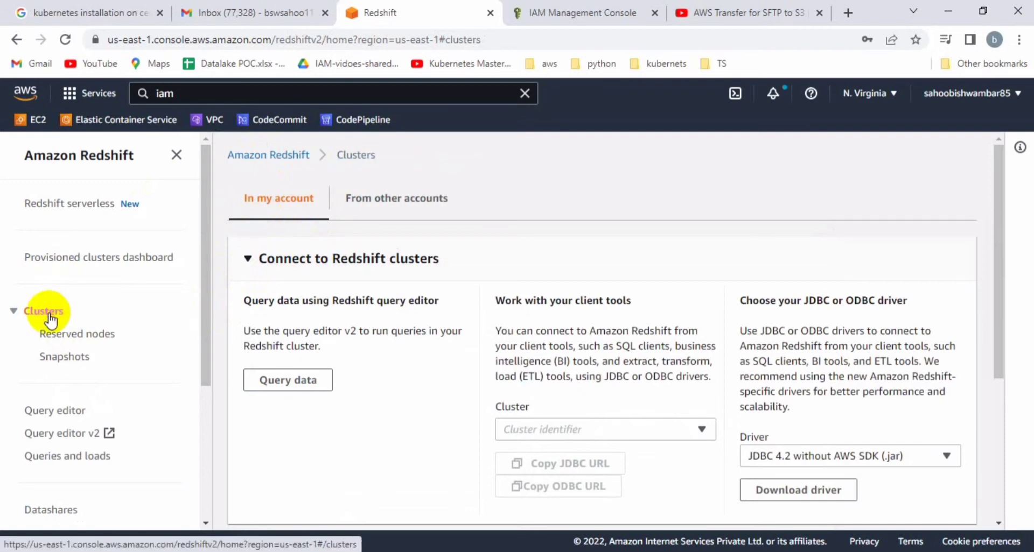
left_click(278, 161)
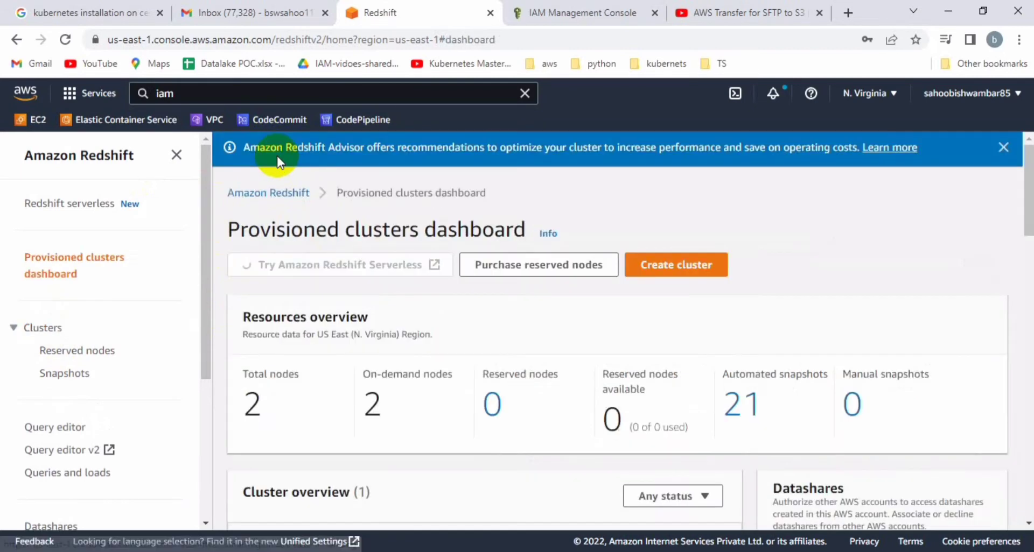
scroll(540, 353, "down", 7)
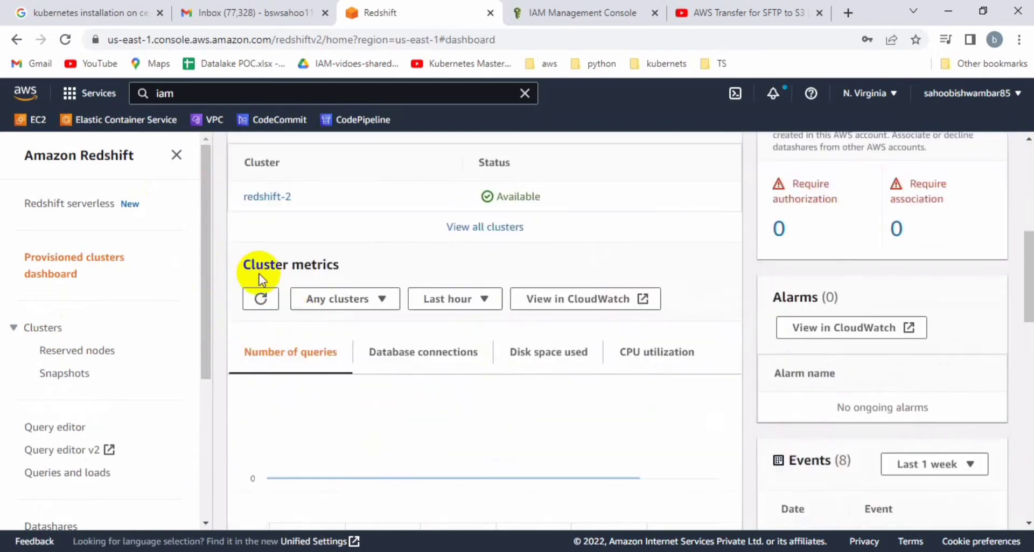
left_click(267, 197)
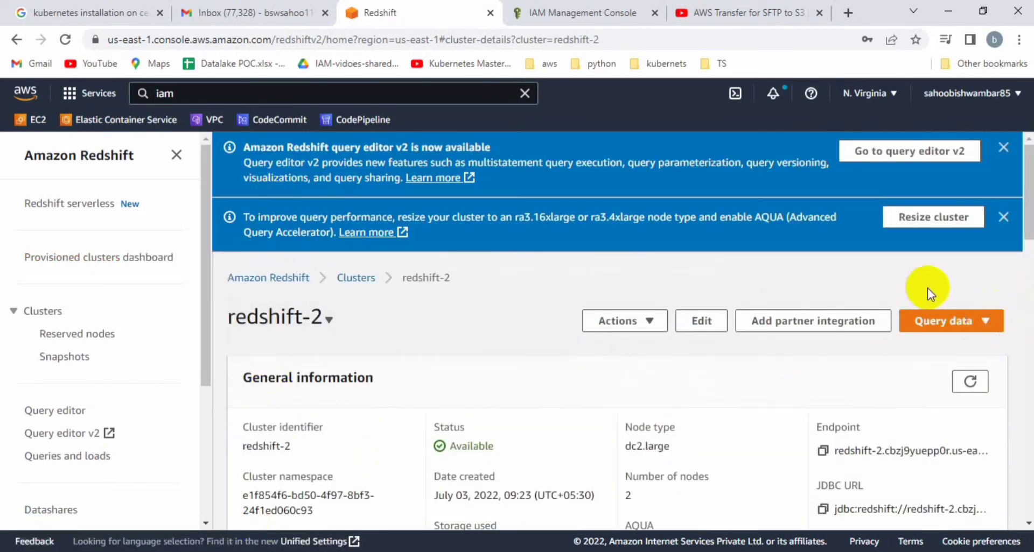
left_click(997, 217)
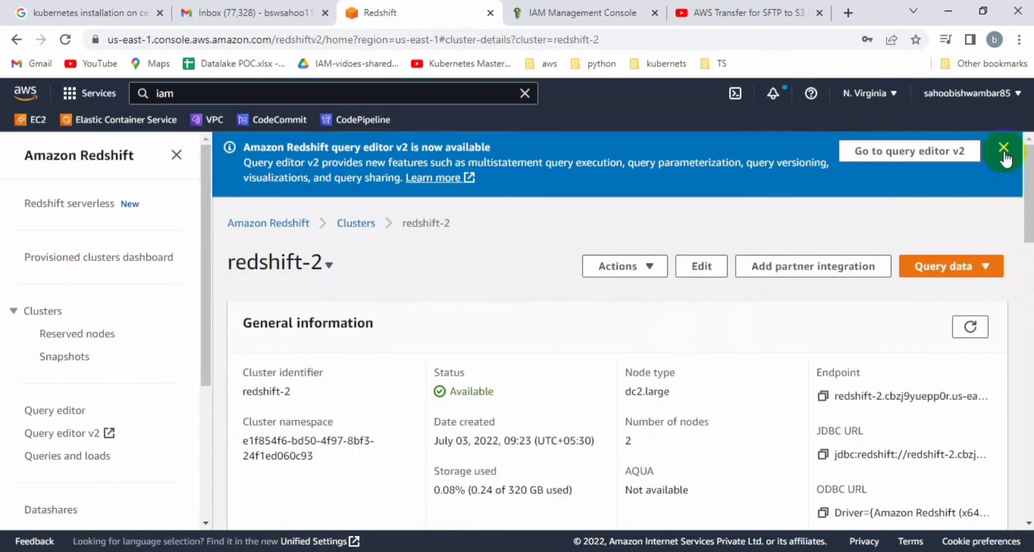
left_click(1003, 147)
- Examine the redshift-2 cluster's performance metrics and its general information, including the endpoint, JDBC URL and ODBC URL
scroll(628, 401, "down", 3)
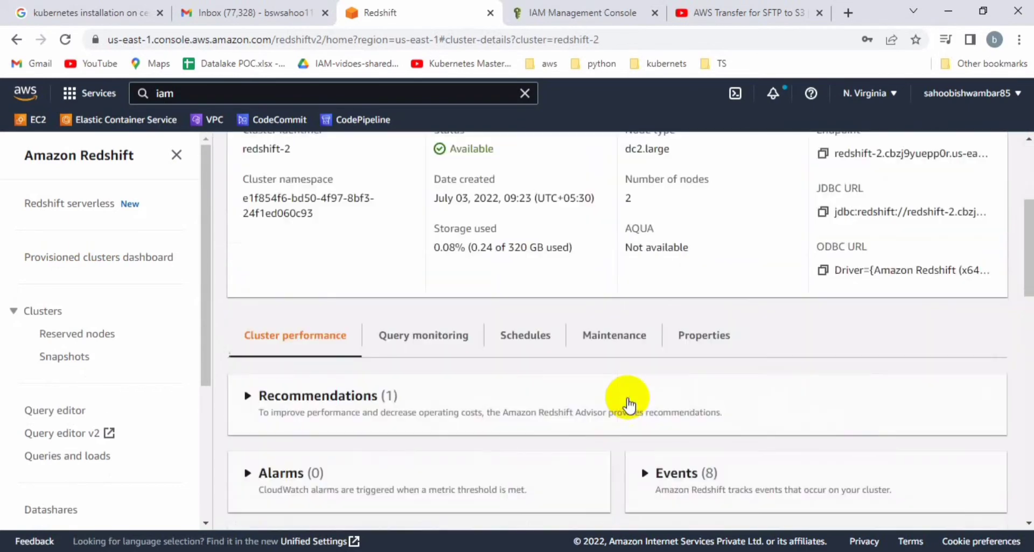
scroll(628, 405, "down", 3)
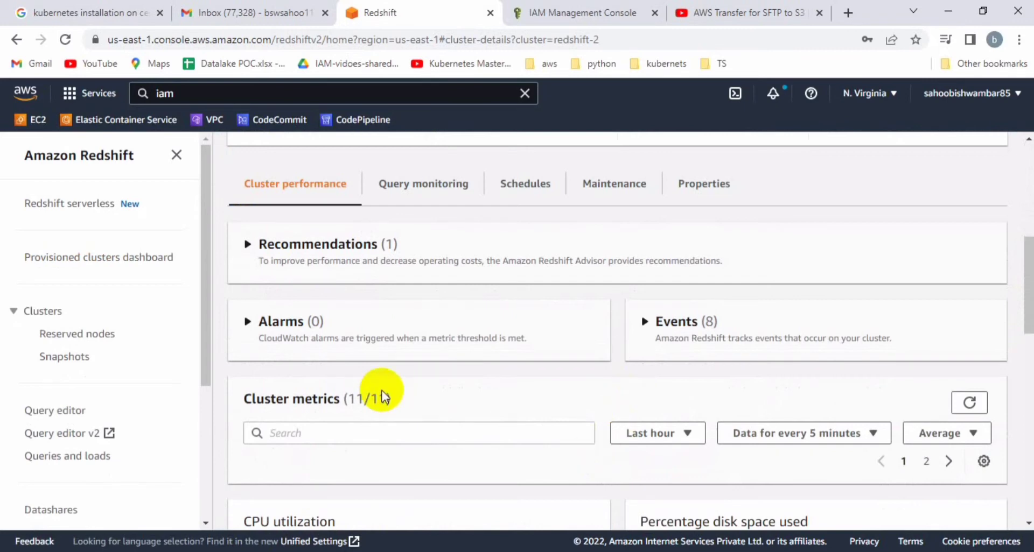
scroll(377, 393, "down", 5)
scroll(381, 396, "down", 7)
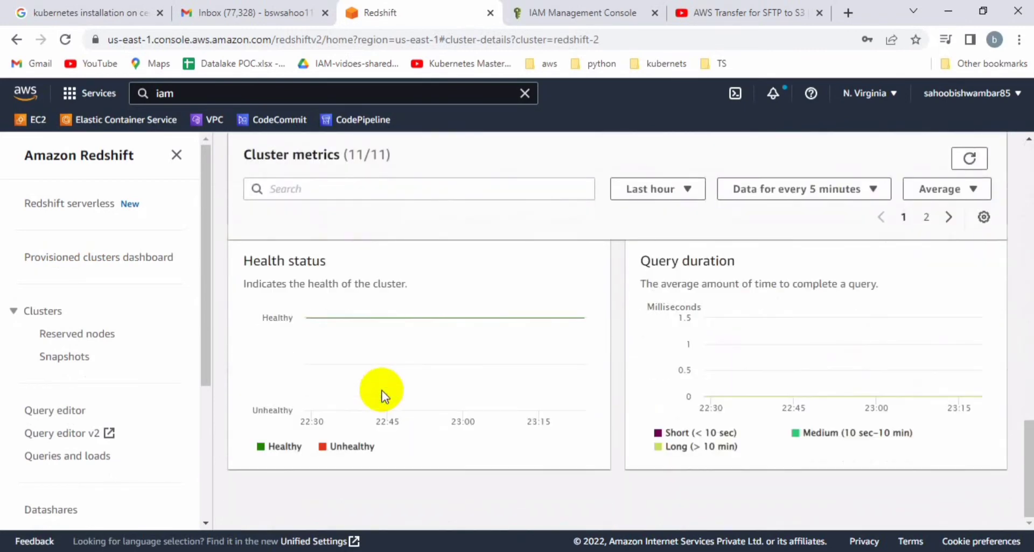
scroll(381, 395, "up", 15)
scroll(381, 396, "down", 2)
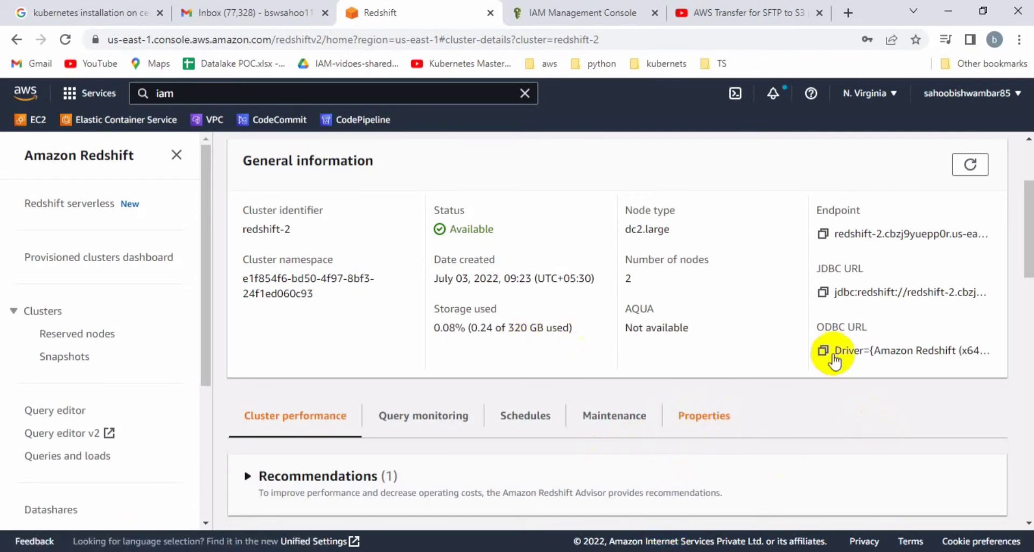
- Open the properties of the redshift-2 cluster and look through its IAM roles, granted accounts and integrations
left_click(703, 415)
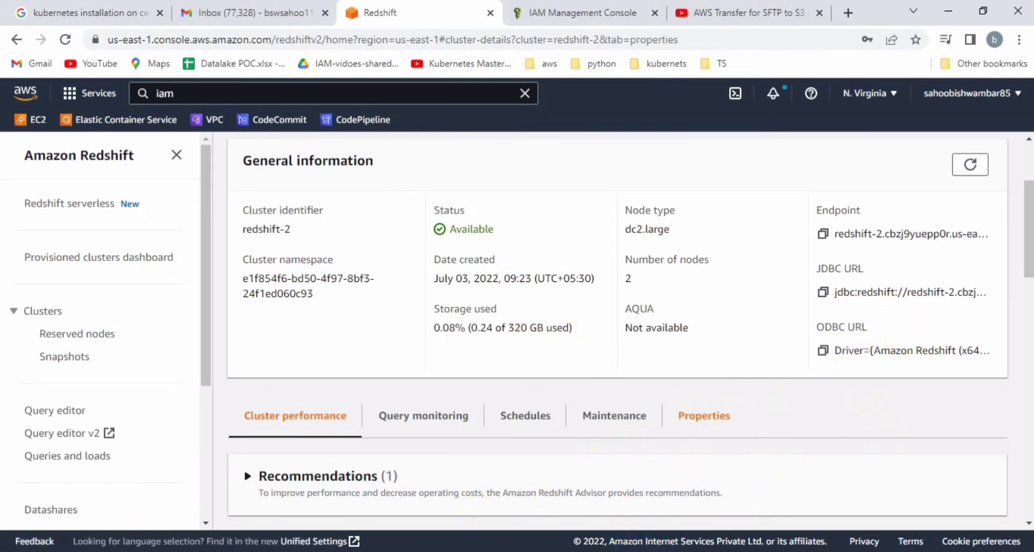
scroll(661, 437, "down", 10)
scroll(661, 437, "down", 4)
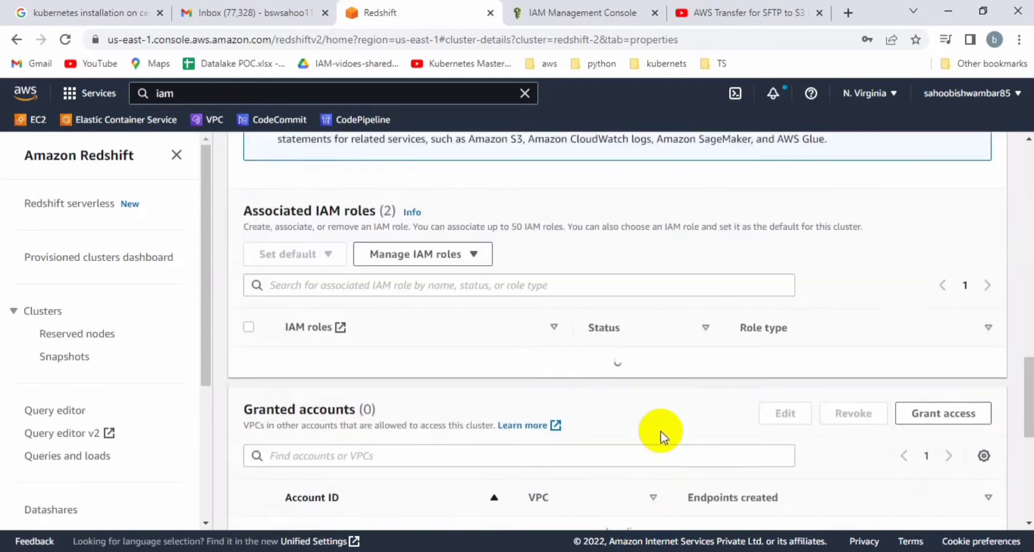
scroll(661, 437, "down", 3)
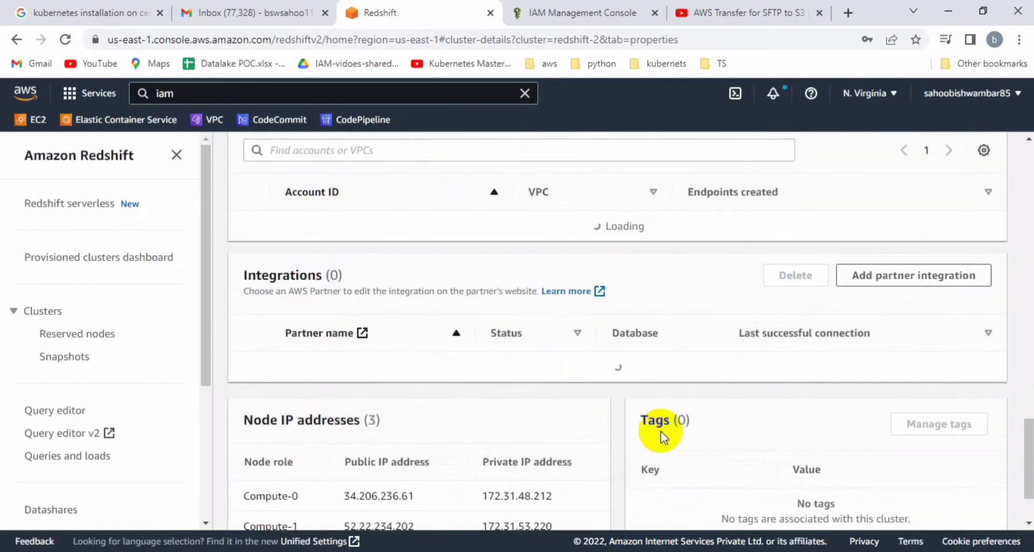
scroll(663, 434, "down", 2)
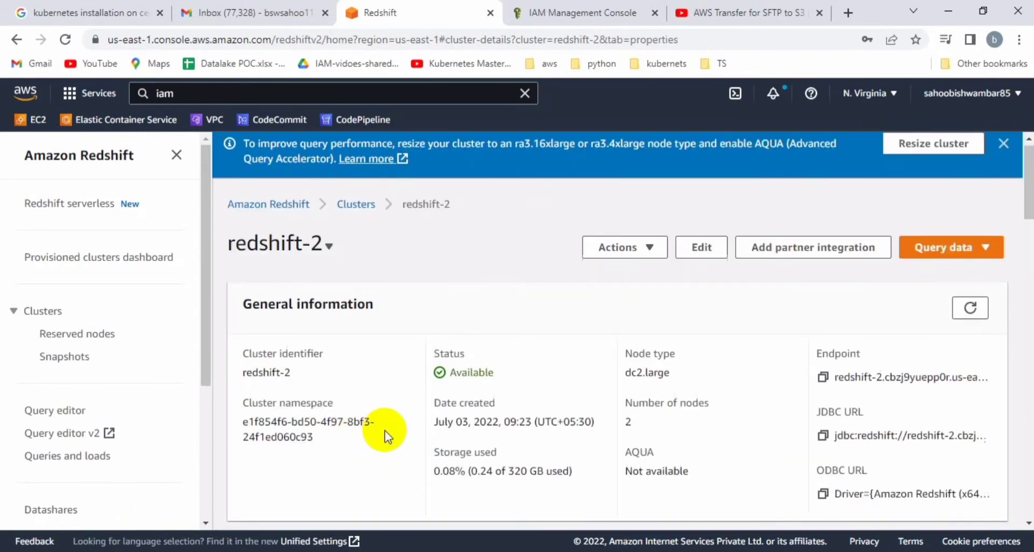
scroll(384, 431, "down", 10)
scroll(488, 388, "down", 10)
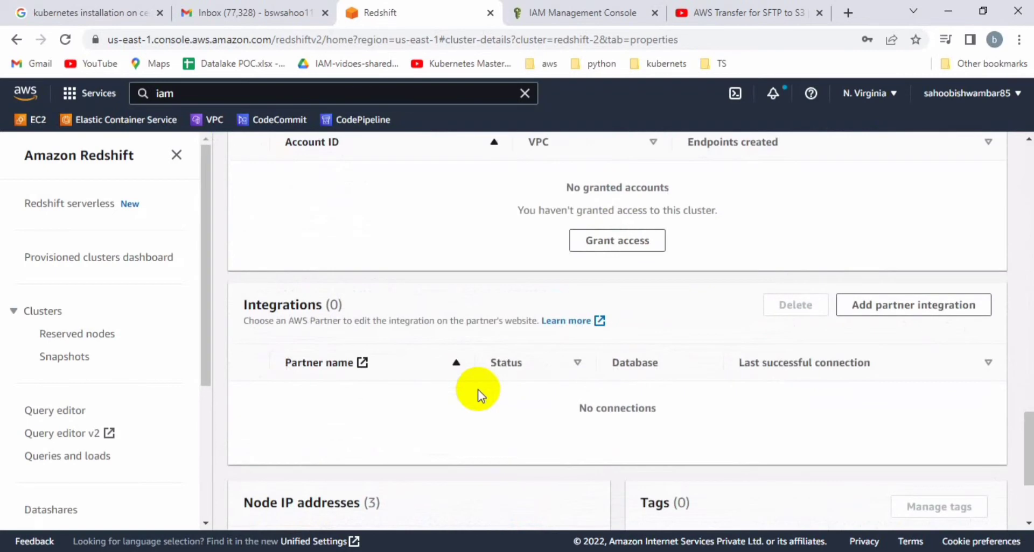
- Examine the public and private IP addresses of the cluster's compute and leader nodes
scroll(477, 396, "down", 3)
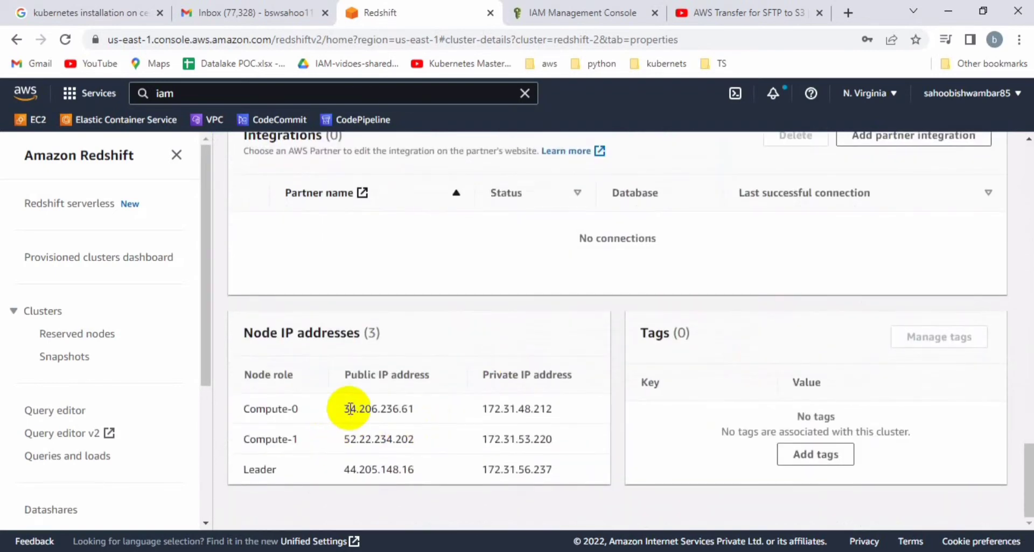
double_click(350, 409)
left_click_drag(379, 440, 411, 469)
left_click_drag(495, 409, 551, 439)
left_click_drag(507, 470, 570, 476)
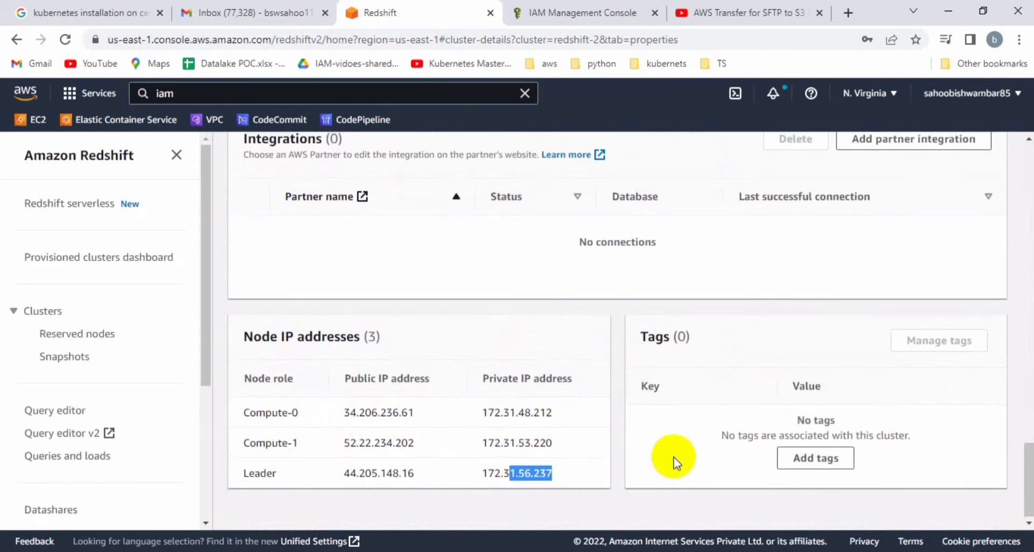
- Check the IAM roles associated with the redshift-2 cluster, highlighting the name of the first role
scroll(673, 457, "up", 7)
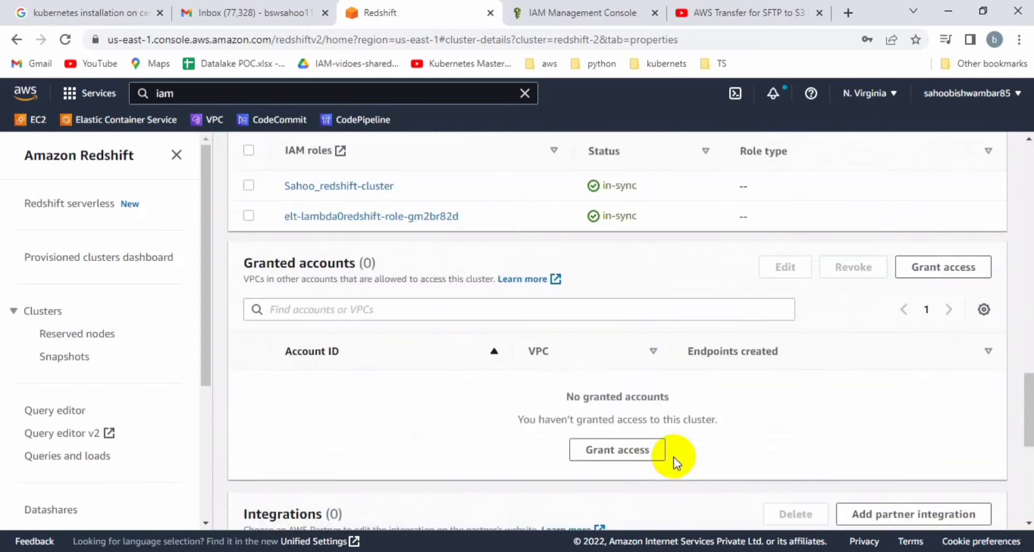
scroll(673, 458, "up", 4)
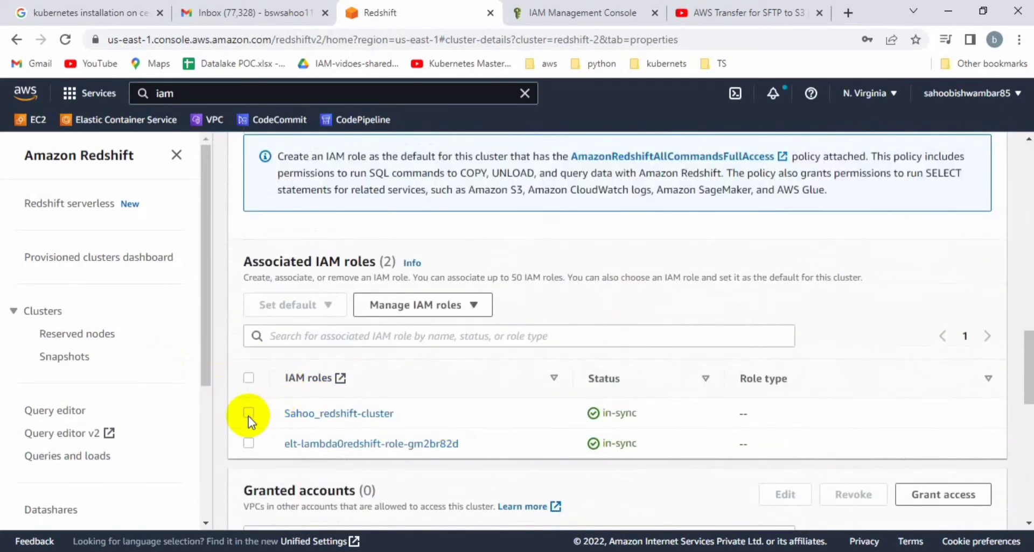
left_click_drag(391, 412, 294, 415)
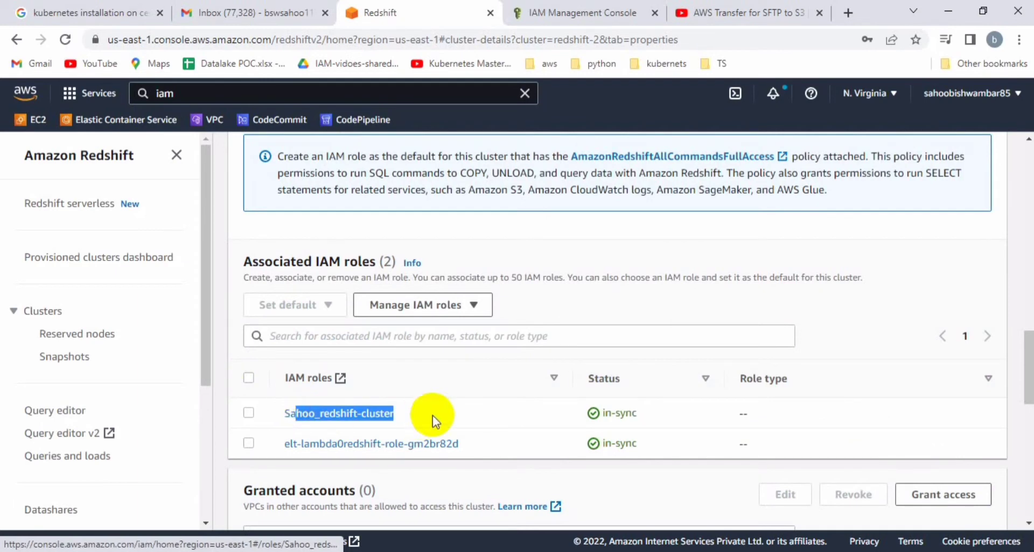
- Examine the cluster's network and security settings, highlighting the Publicly accessible setting and the VPC ID
scroll(441, 415, "up", 3)
scroll(442, 414, "up", 5)
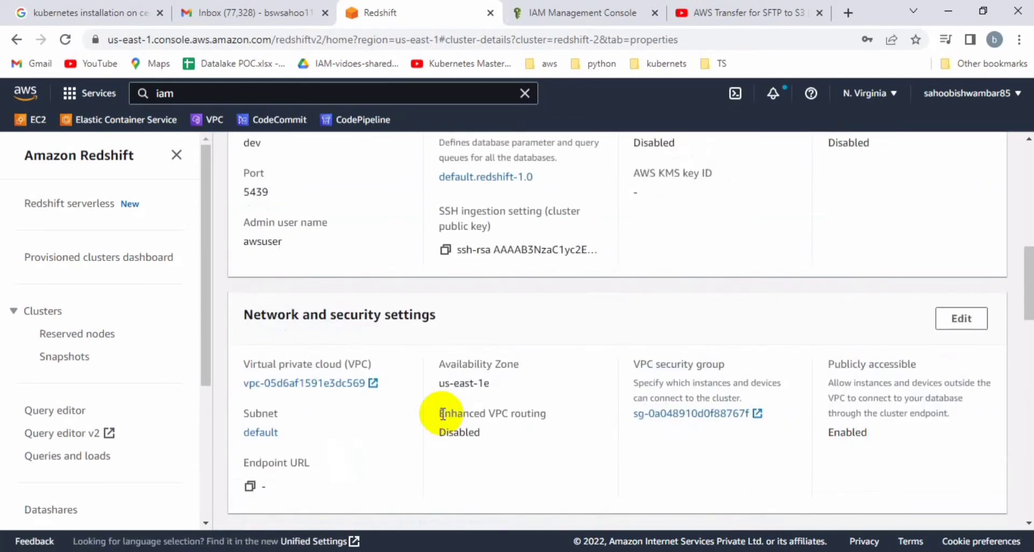
left_click_drag(931, 356, 829, 364)
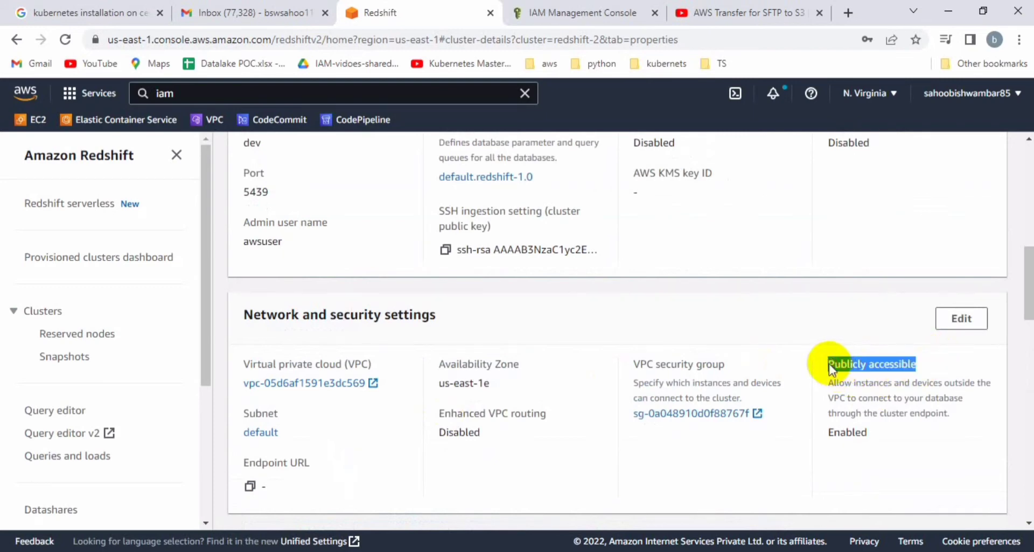
left_click_drag(397, 388, 245, 382)
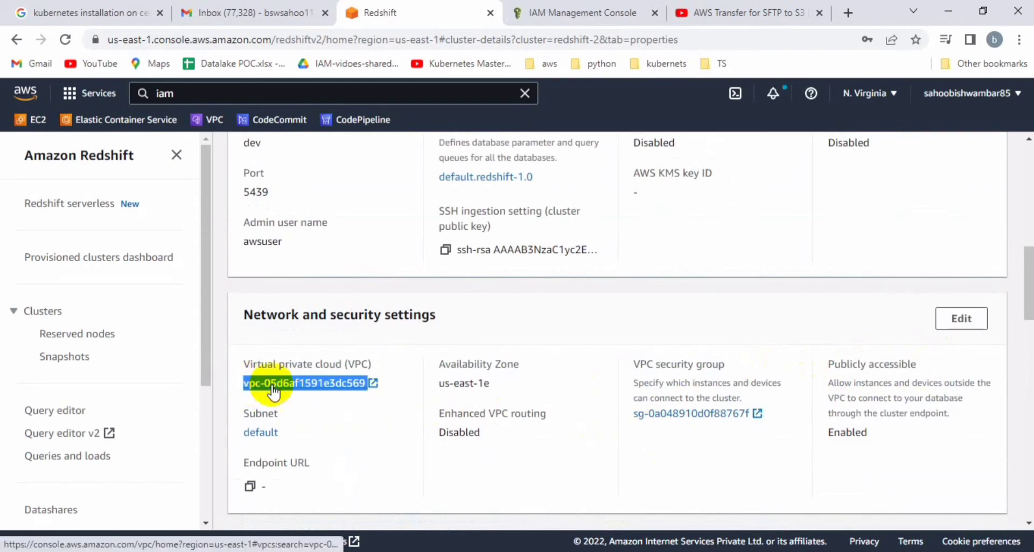
- Open the redshift-2 cluster's VPC security group in the EC2 console and switch to its page
left_click(640, 442)
left_click_drag(623, 412, 704, 422)
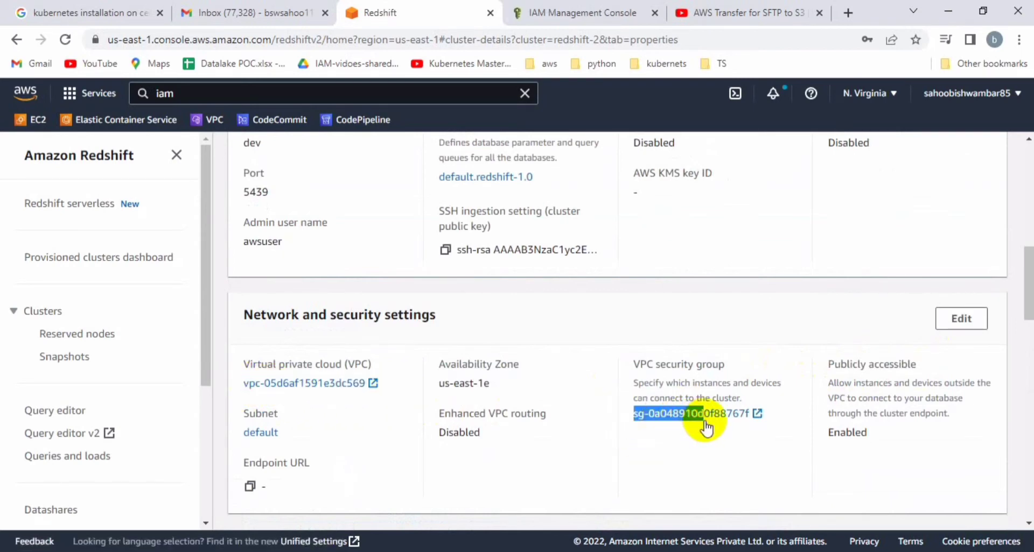
left_click(760, 425)
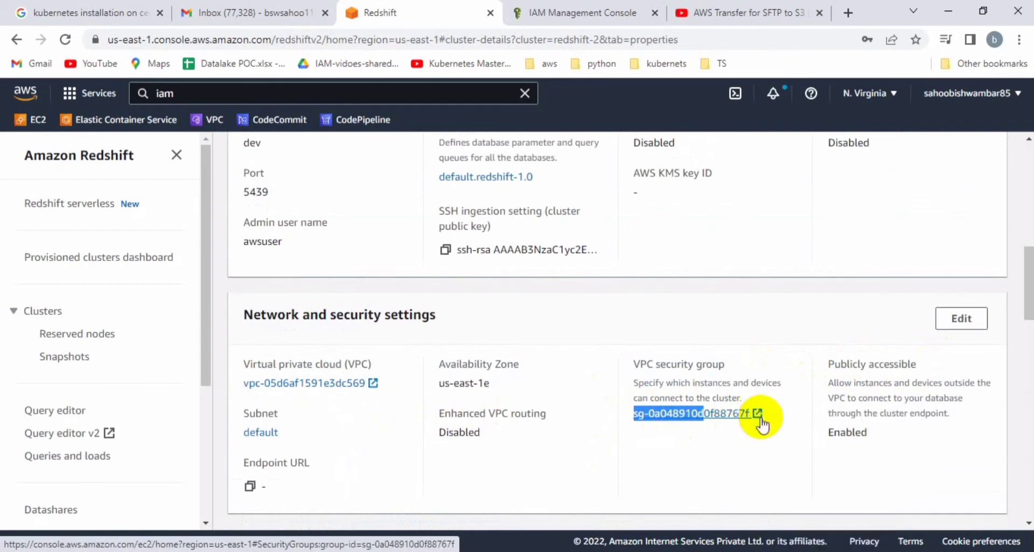
left_click(620, 16)
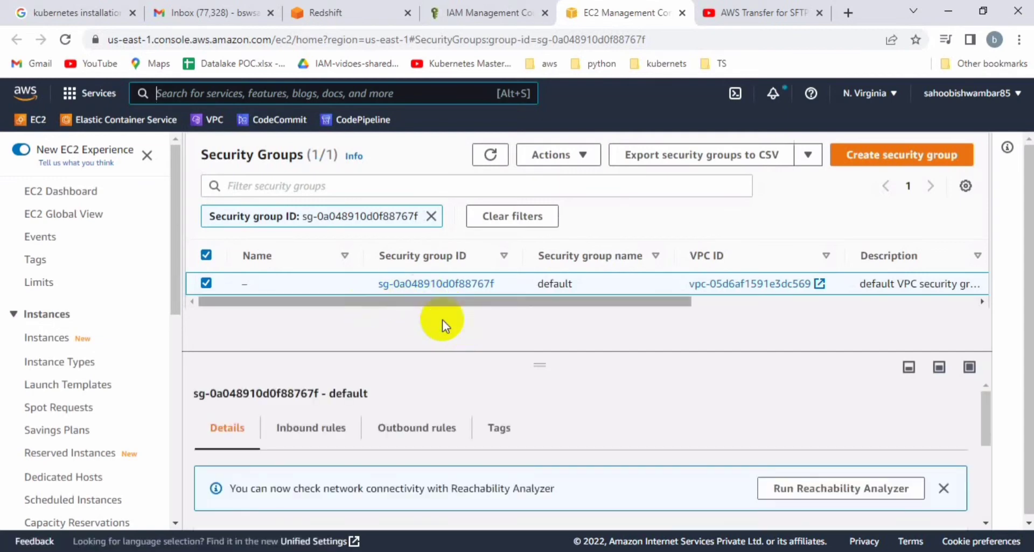
- Review the default security group's details and display its inbound rules
scroll(454, 379, "down", 4)
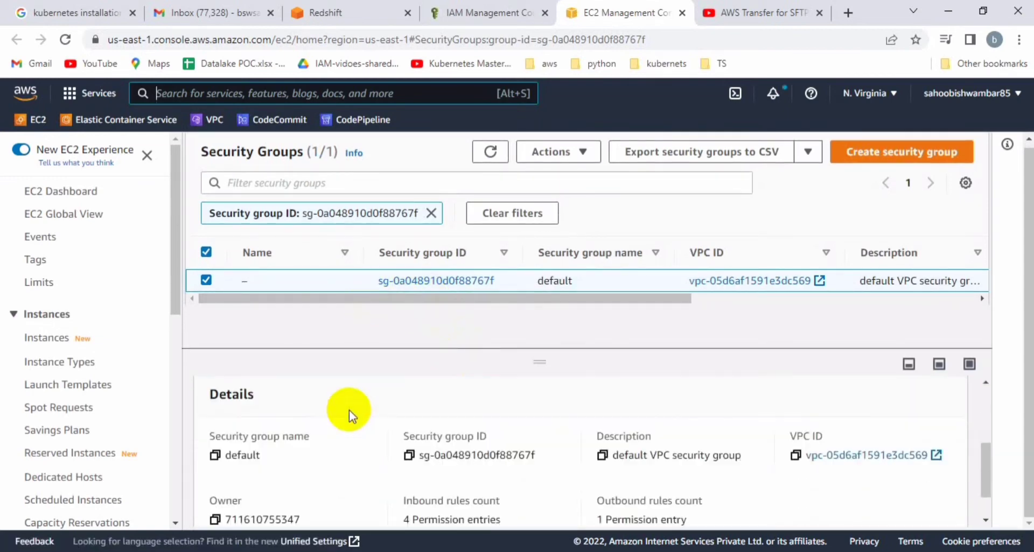
scroll(318, 447, "up", 2)
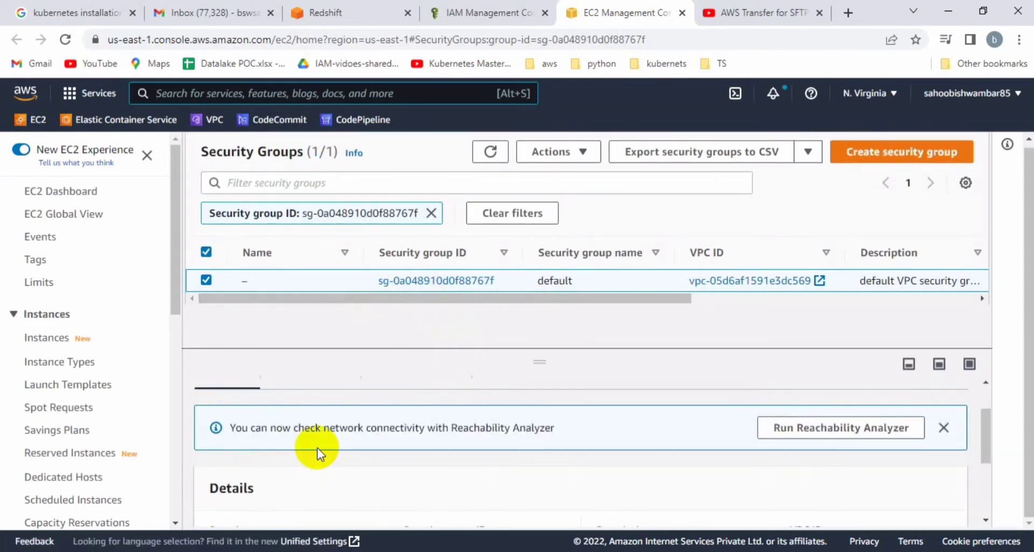
scroll(327, 479, "up", 1)
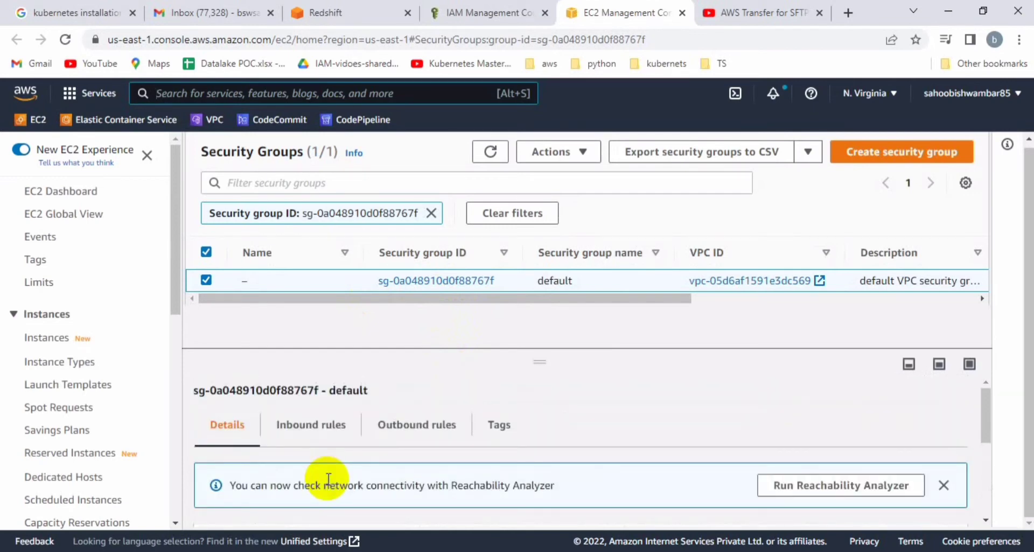
left_click(306, 432)
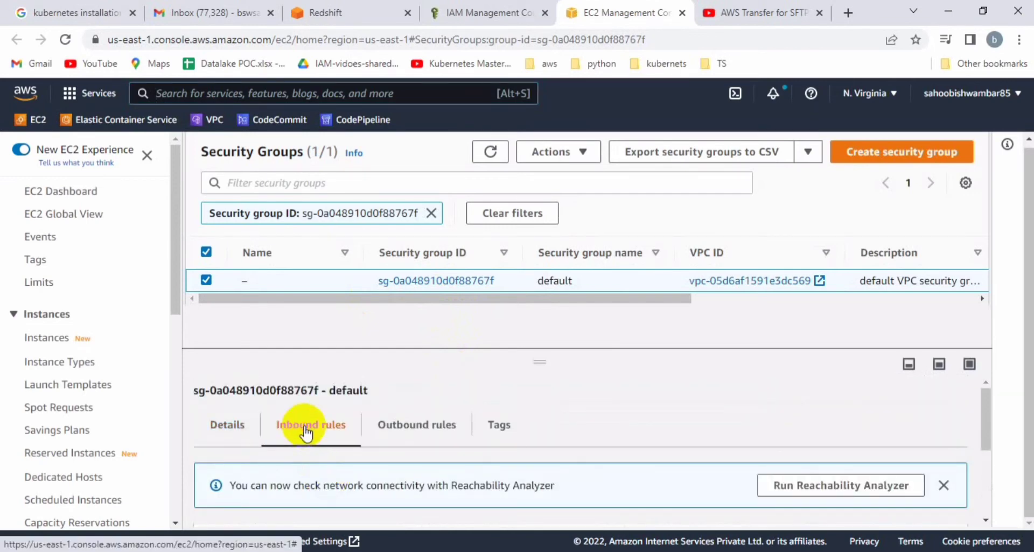
scroll(524, 450, "down", 2)
scroll(523, 450, "down", 2)
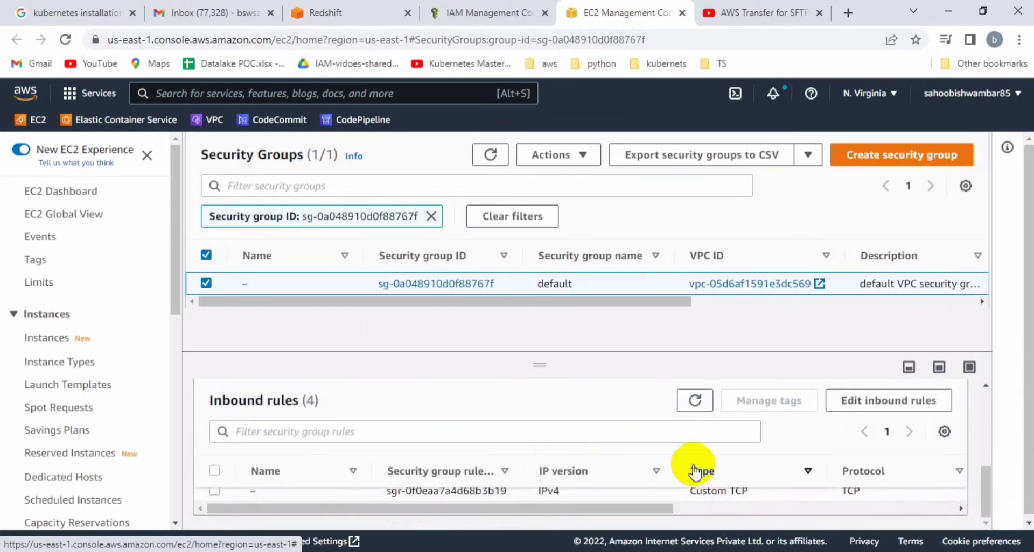
- Enlarge the inbound rules area and examine the rule types, protocols and port ranges, highlighting the All traffic type
left_click_drag(742, 350, 737, 285)
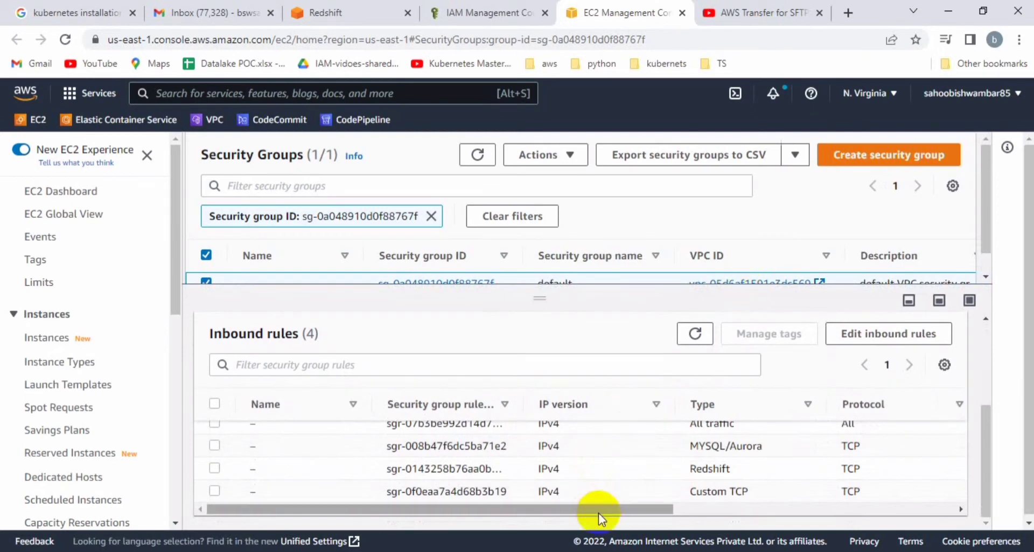
left_click_drag(595, 509, 733, 512)
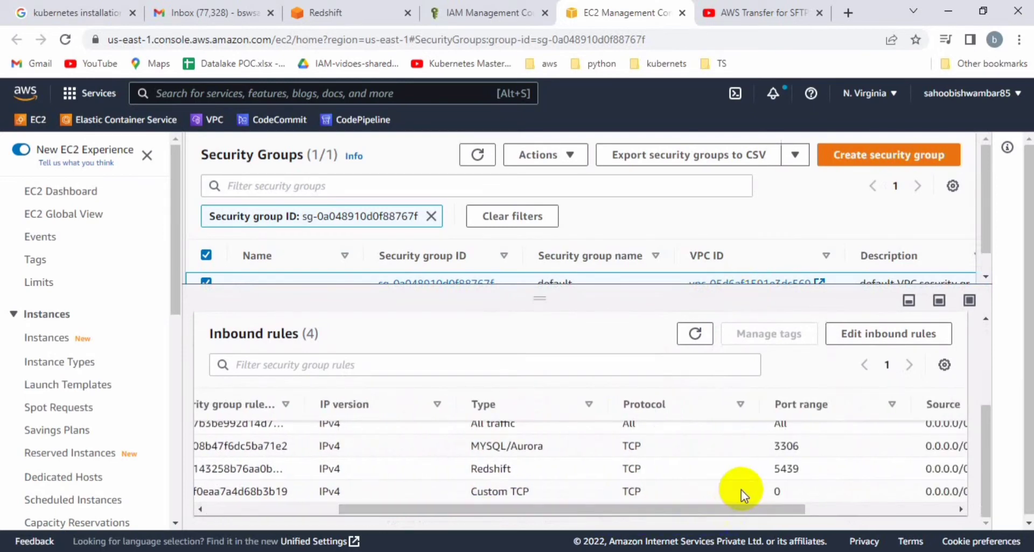
left_click_drag(787, 491, 554, 516)
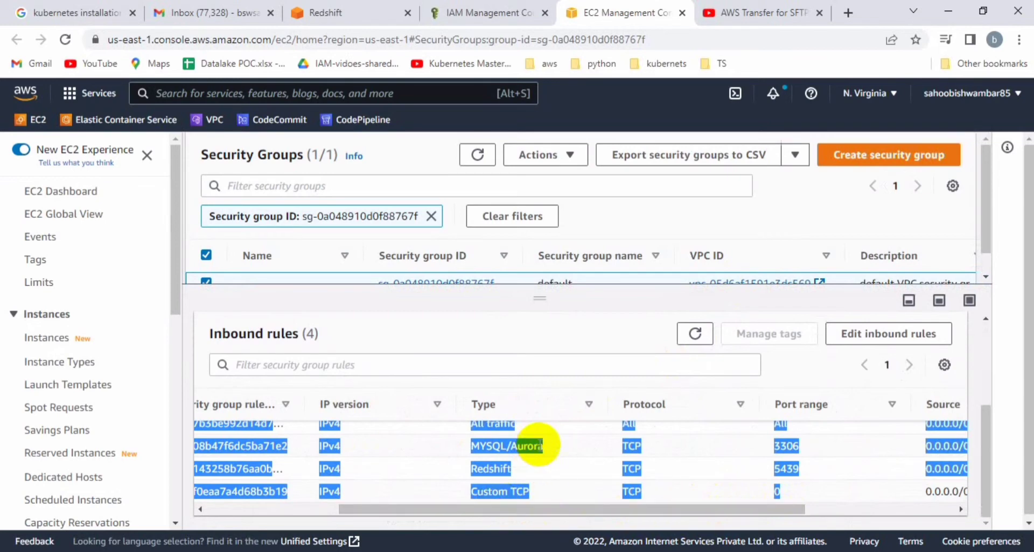
left_click(528, 425)
left_click_drag(528, 425, 473, 426)
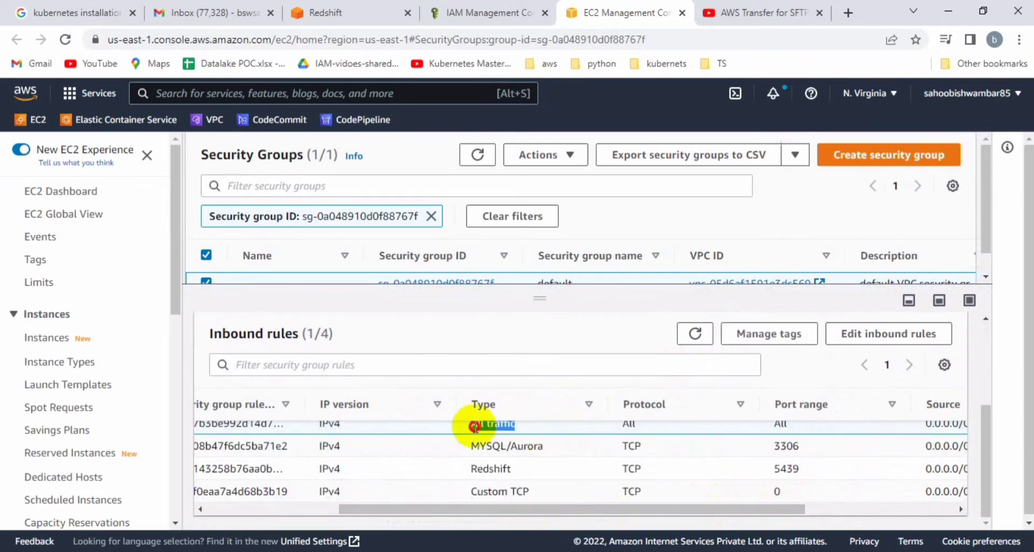
left_click_drag(546, 509, 429, 513)
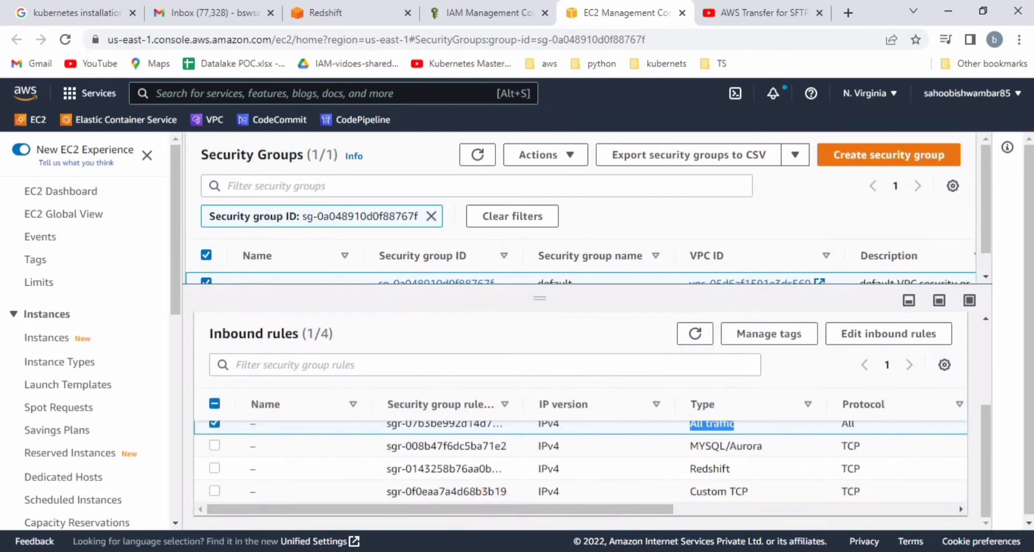
- Open google.co.in in a new browser tab
left_click(853, 12)
type("go")
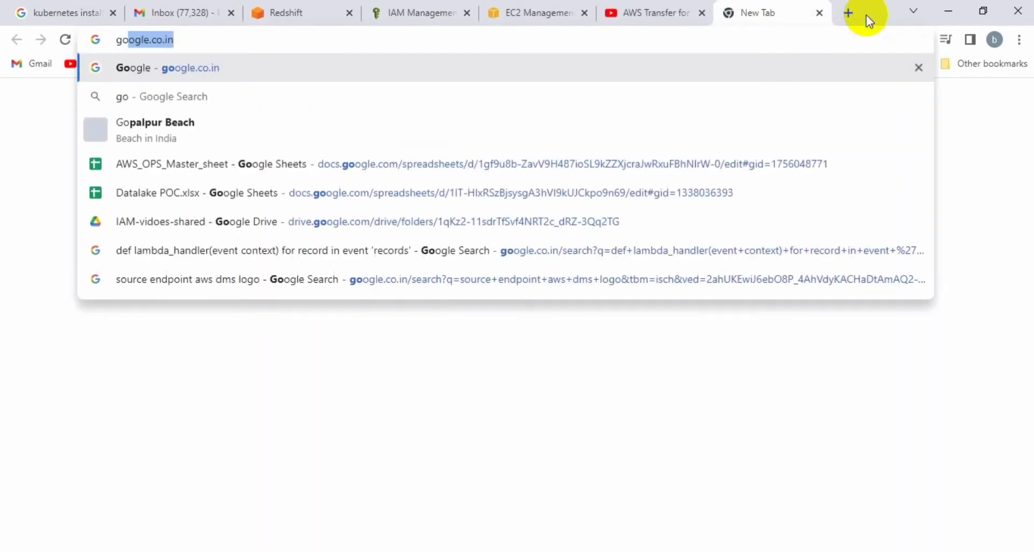
key("Return")
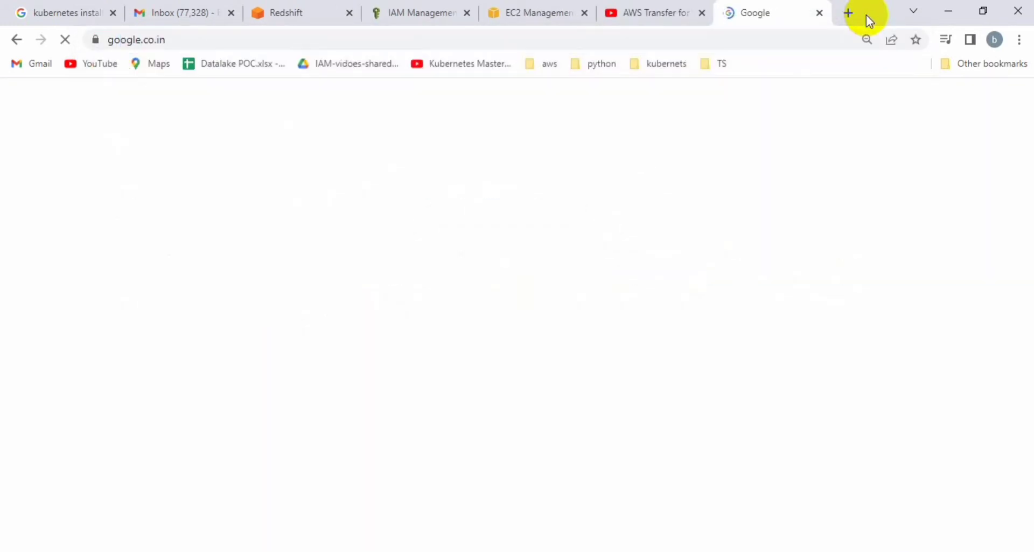
- Search Google for "download sql workbench for redshift"
type("dow")
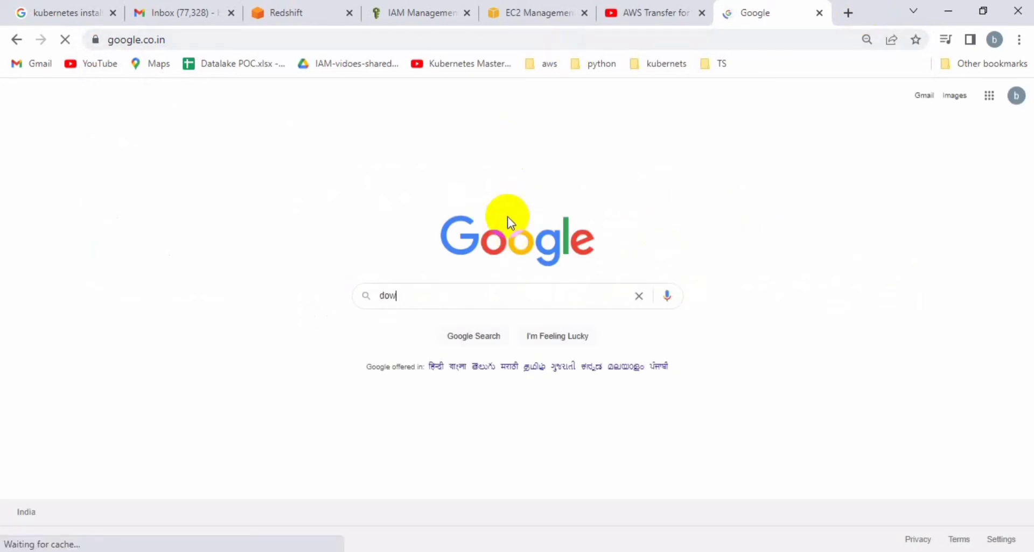
type("nload")
type(" sl work")
key("BackSpace")
key("BackSpace")
key("BackSpace")
key("BackSpace")
key("BackSpace")
key("BackSpace")
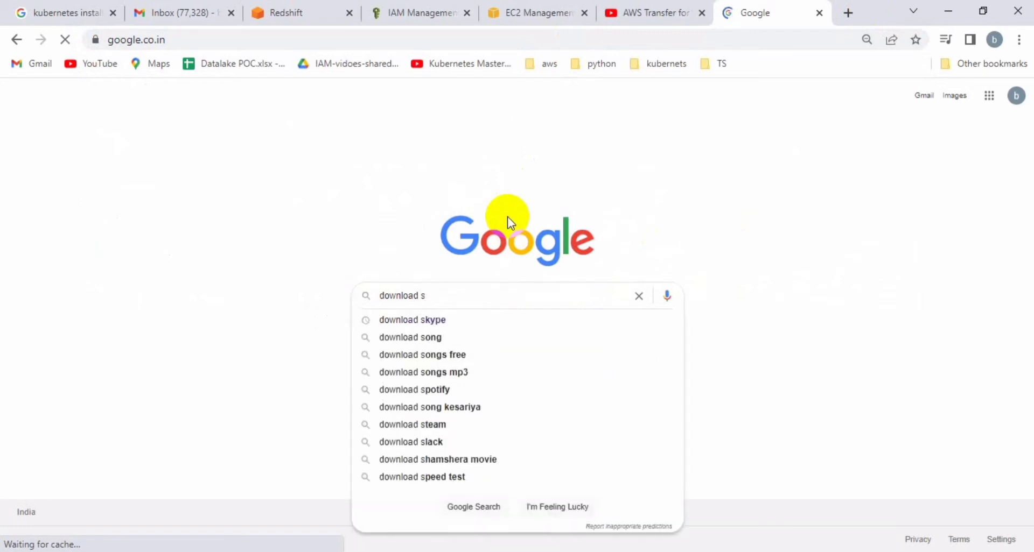
type("ql")
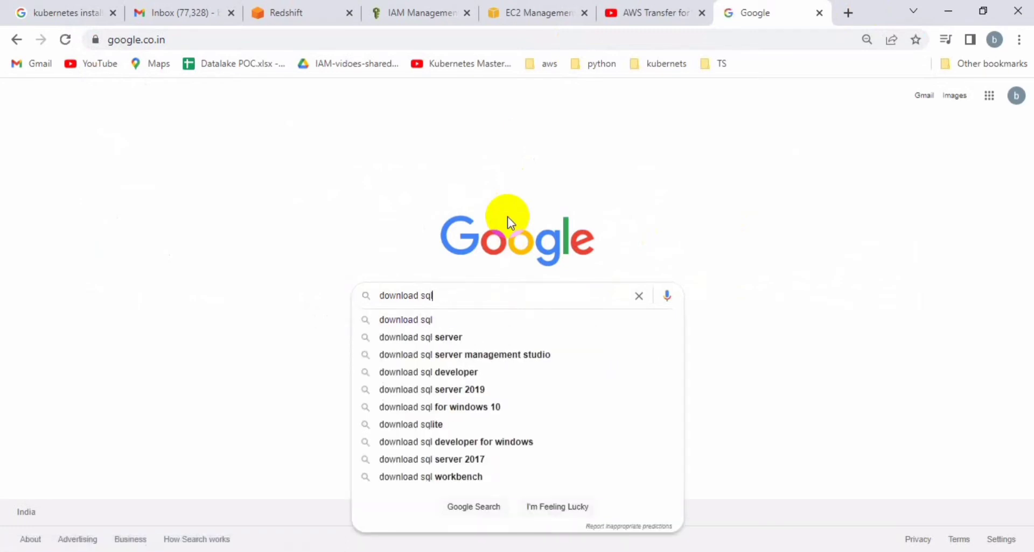
type("wor")
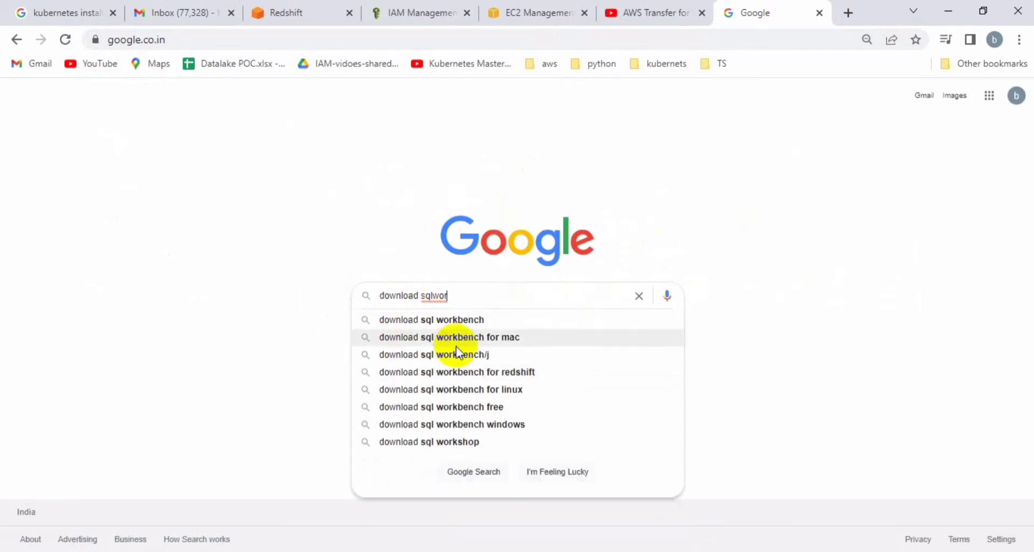
left_click(474, 373)
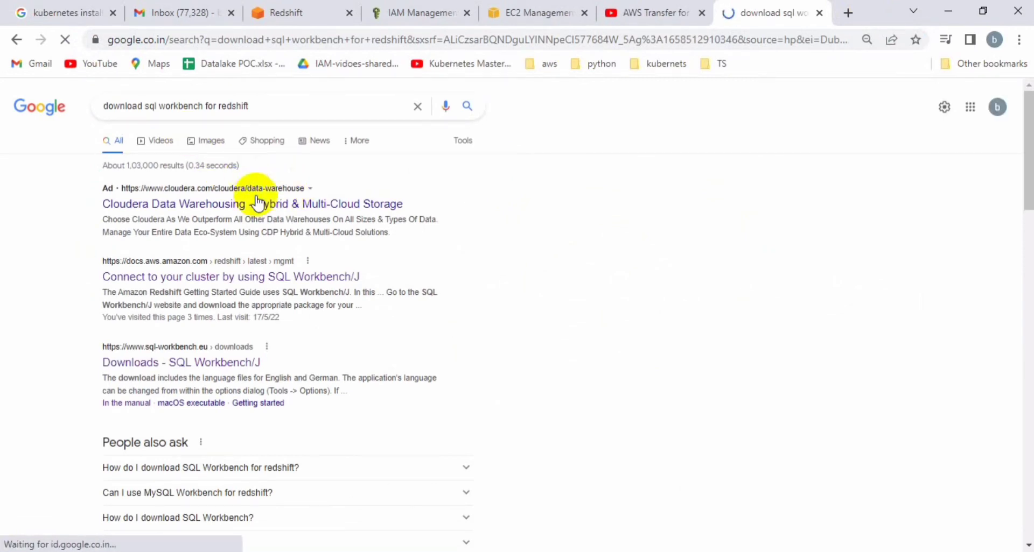
- Open the AWS guide on connecting with SQL Workbench/J and the SQL Workbench/J Downloads result in separate new tabs
right_click(257, 278)
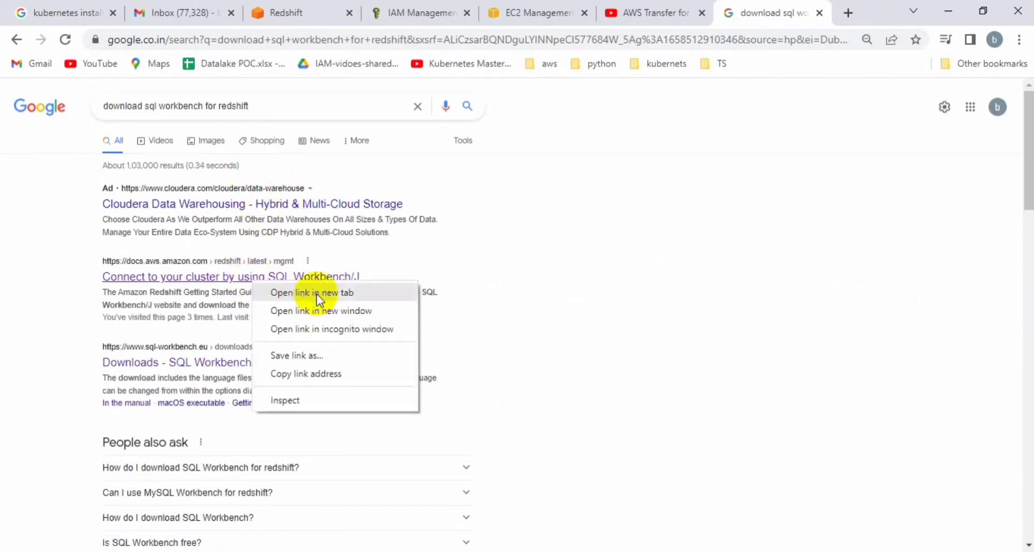
left_click(314, 296)
right_click(250, 363)
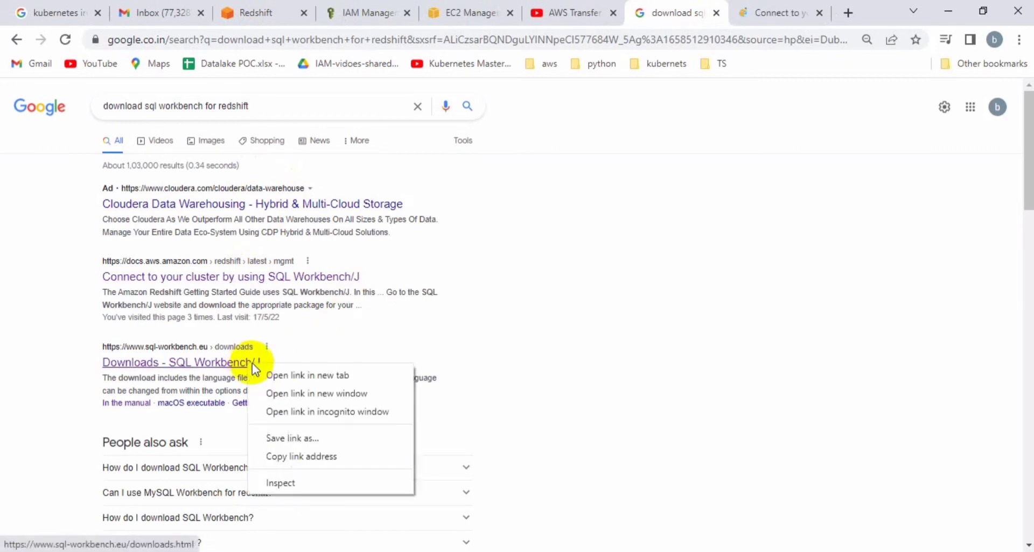
left_click(280, 377)
- Switch to the AWS SQL Workbench/J connection guide and follow its installation link to the SQL Workbench/J website
left_click(667, 24)
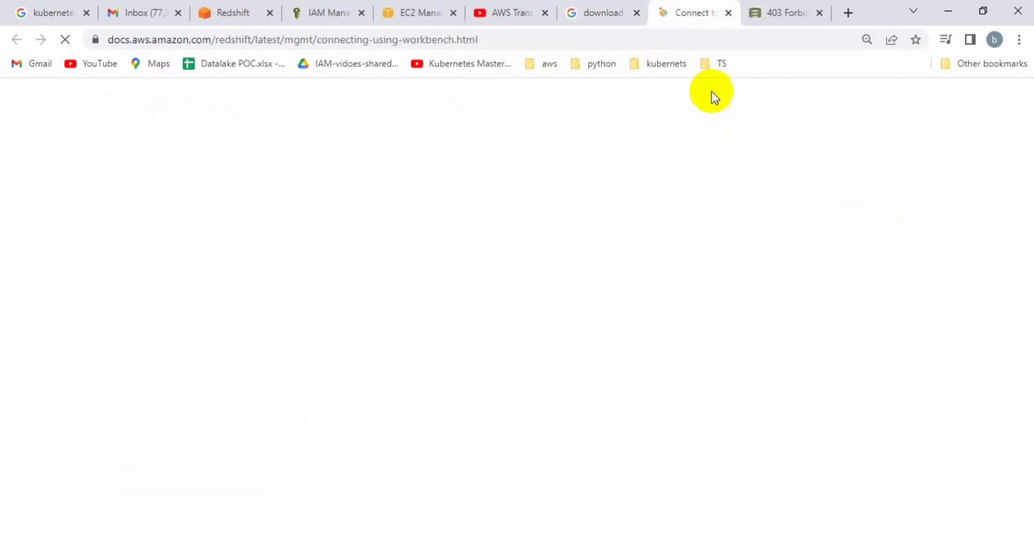
left_click(649, 40)
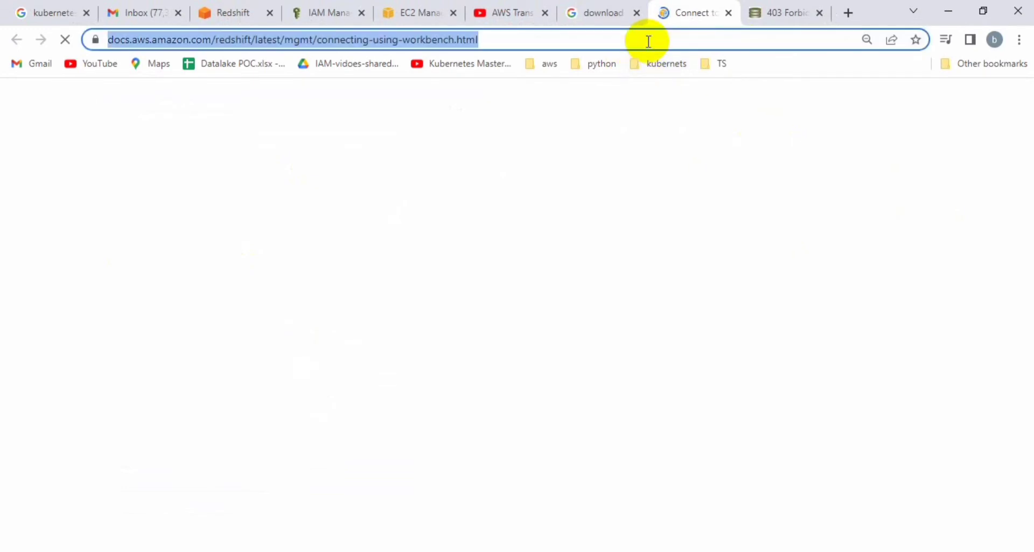
left_click(648, 41)
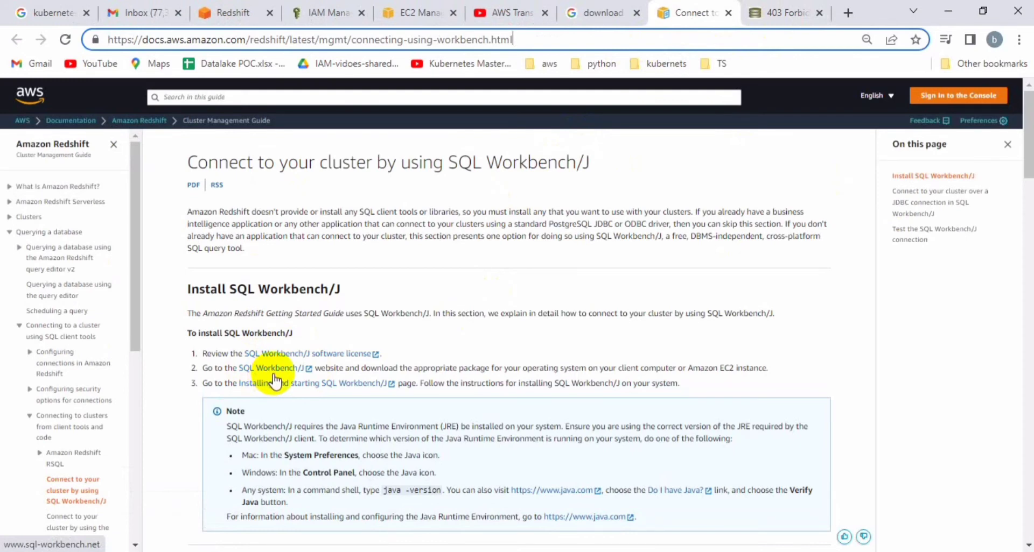
left_click(281, 372)
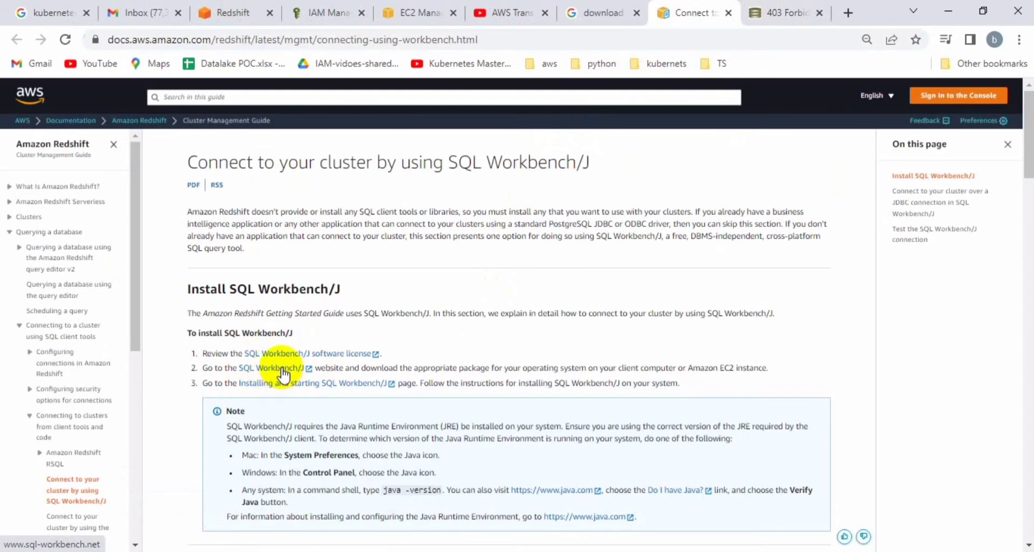
left_click(282, 371)
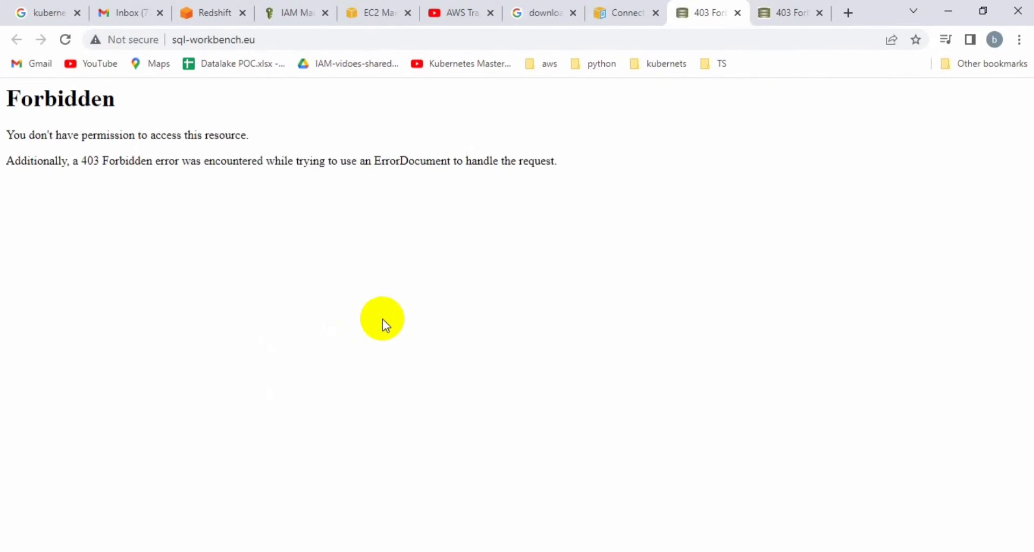
- Return to the Google results and shorten the search to "download sql workbench"
left_click(533, 10)
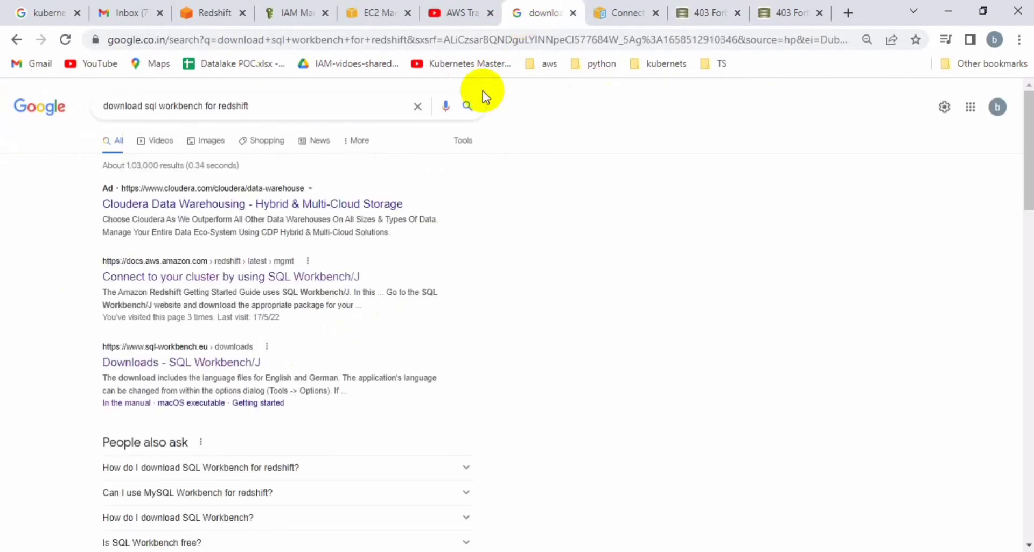
left_click(258, 106)
key("BackSpace")
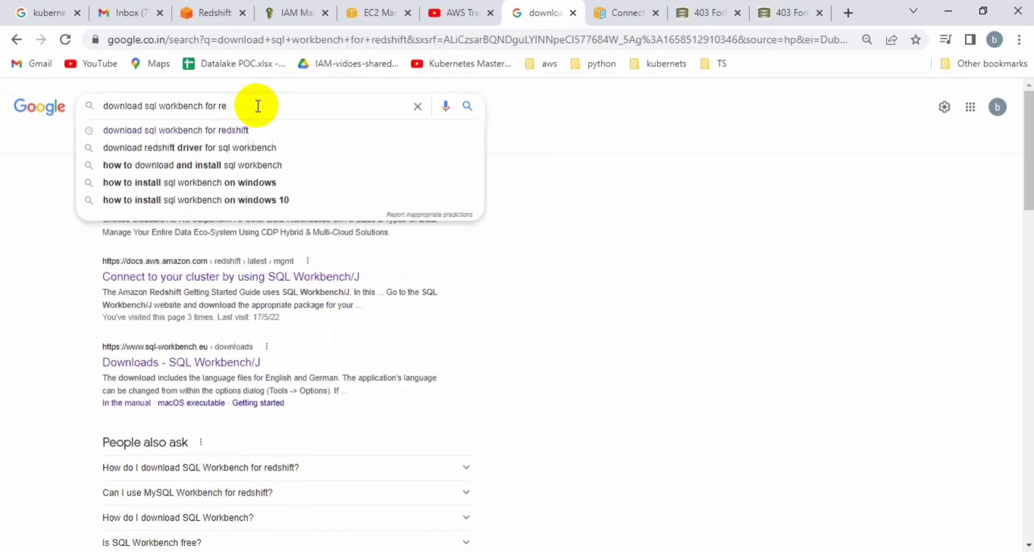
key("BackSpace")
key("BackSpace")
key("Return")
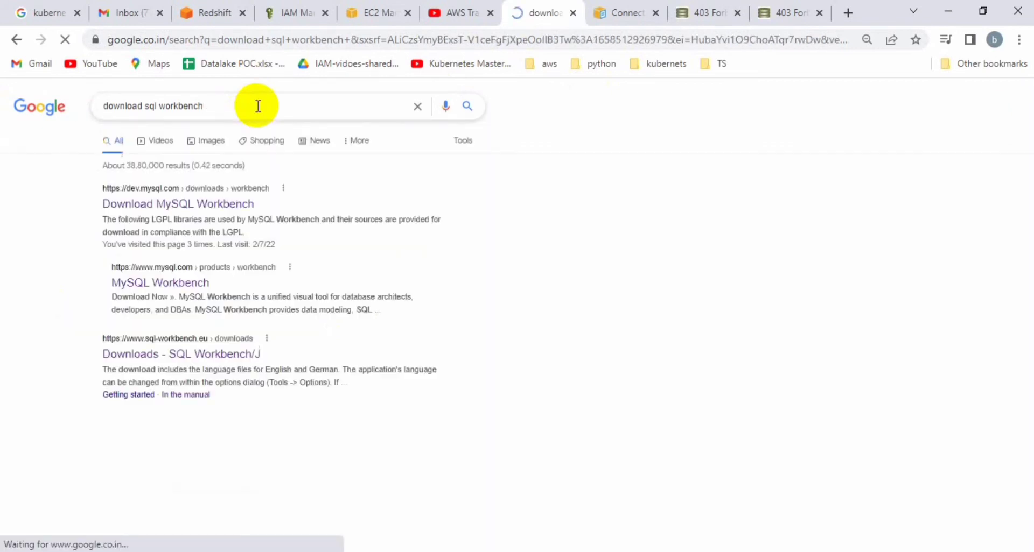
- Open the Download MySQL Workbench, MySQL Workbench and SQL Workbench/J Downloads results in separate new tabs
right_click(198, 205)
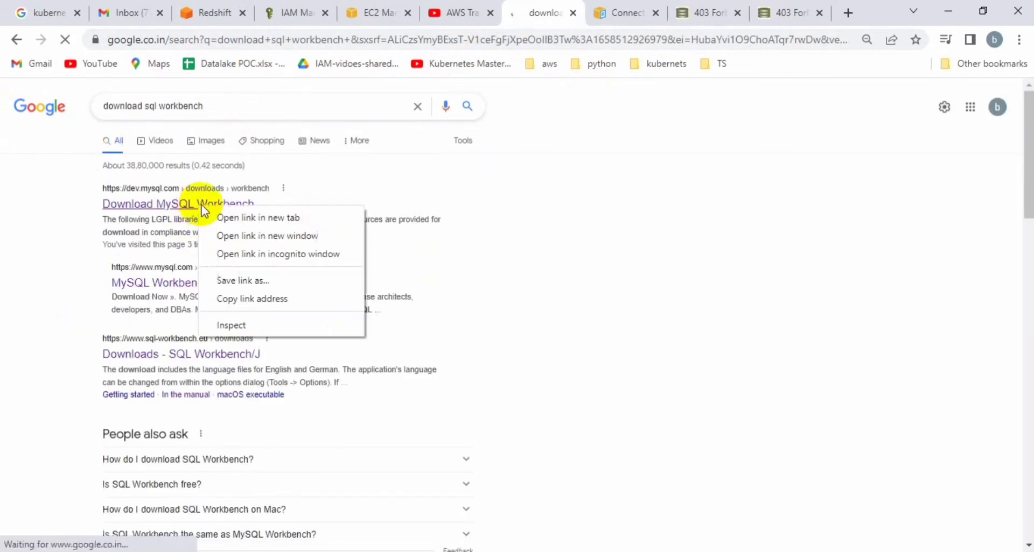
left_click(232, 217)
right_click(191, 283)
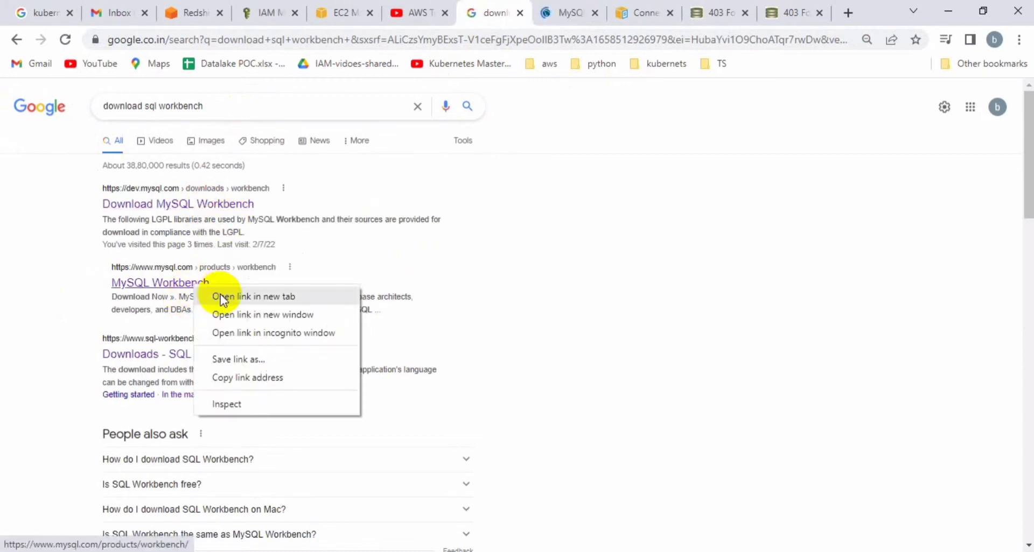
left_click(207, 295)
right_click(200, 353)
left_click(251, 355)
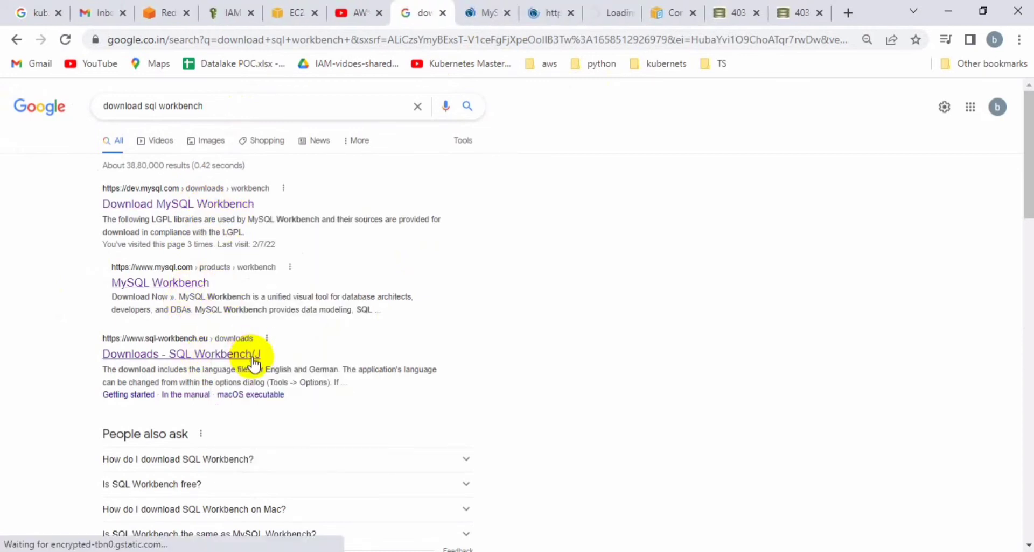
- Review the operating system options on the MySQL Workbench download page and the product versions listed in its archives
left_click(474, 13)
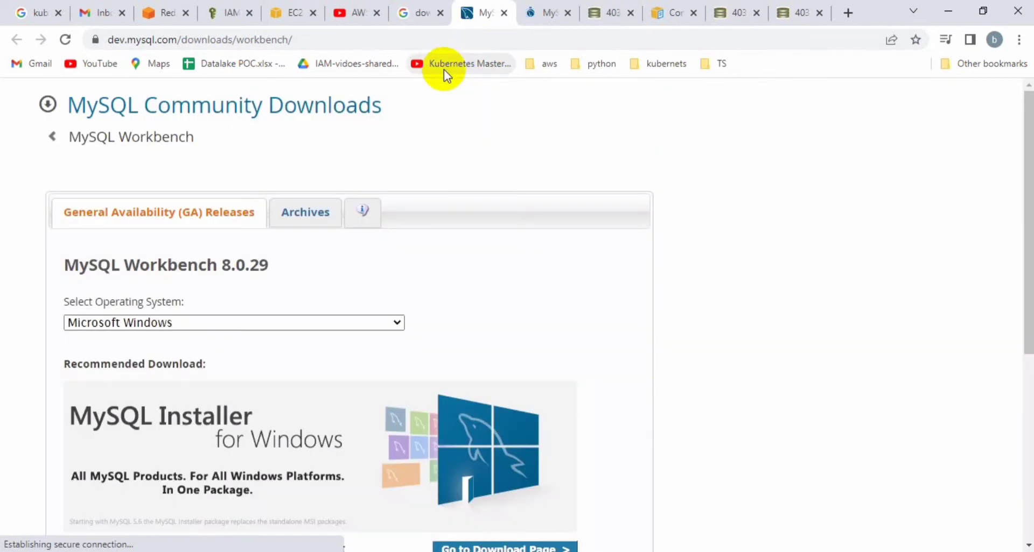
scroll(431, 215, "down", 2)
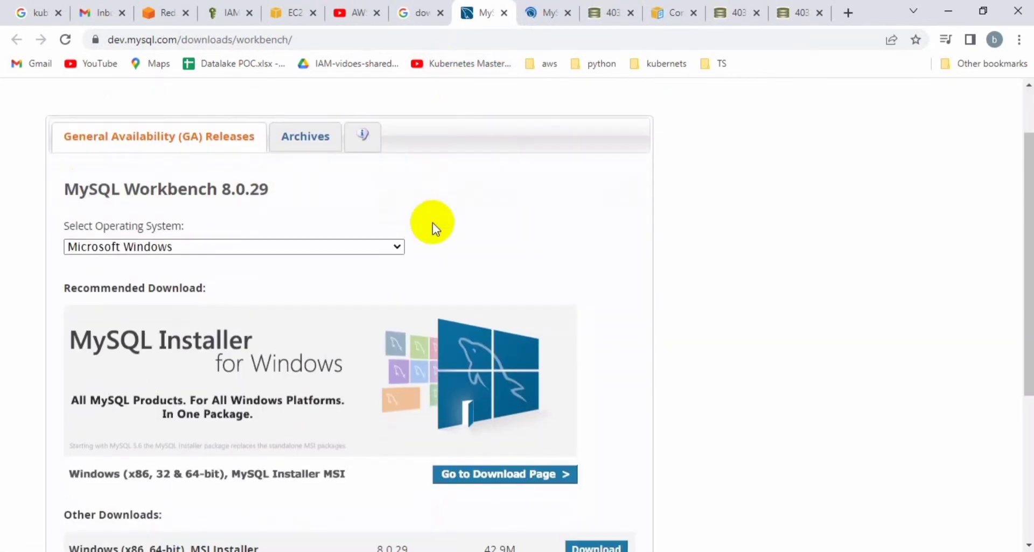
left_click(390, 247)
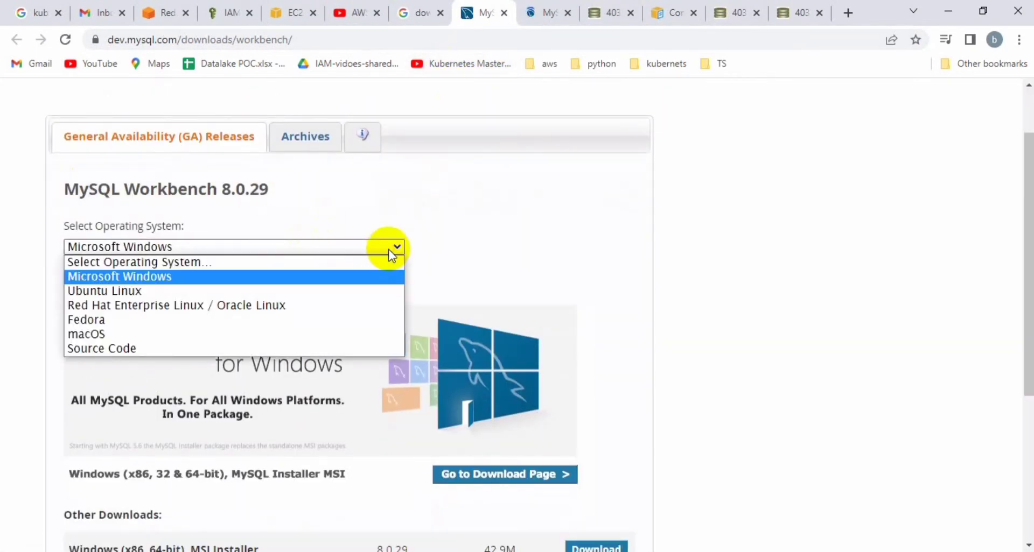
left_click(303, 141)
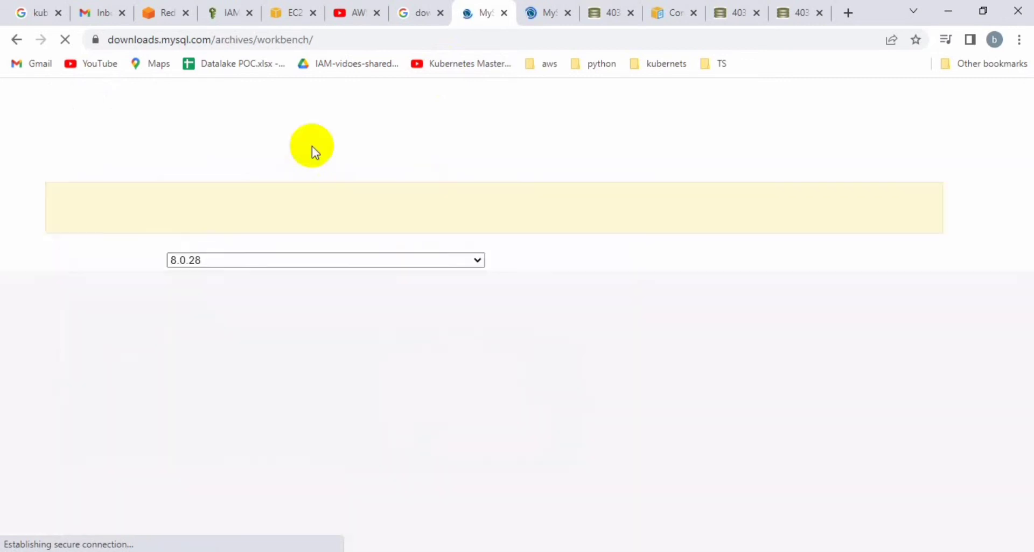
left_click(335, 263)
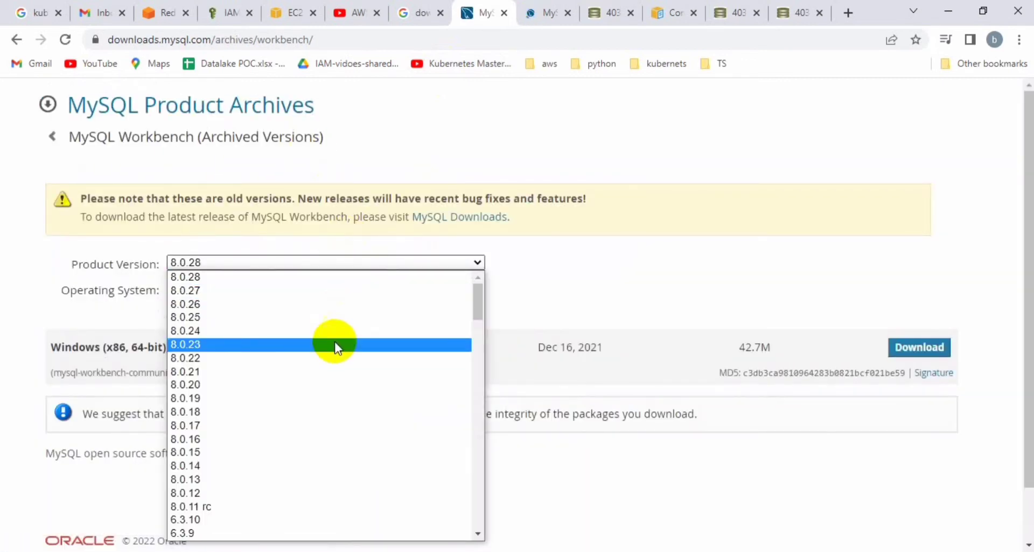
scroll(334, 344, "down", 15)
scroll(334, 344, "down", 5)
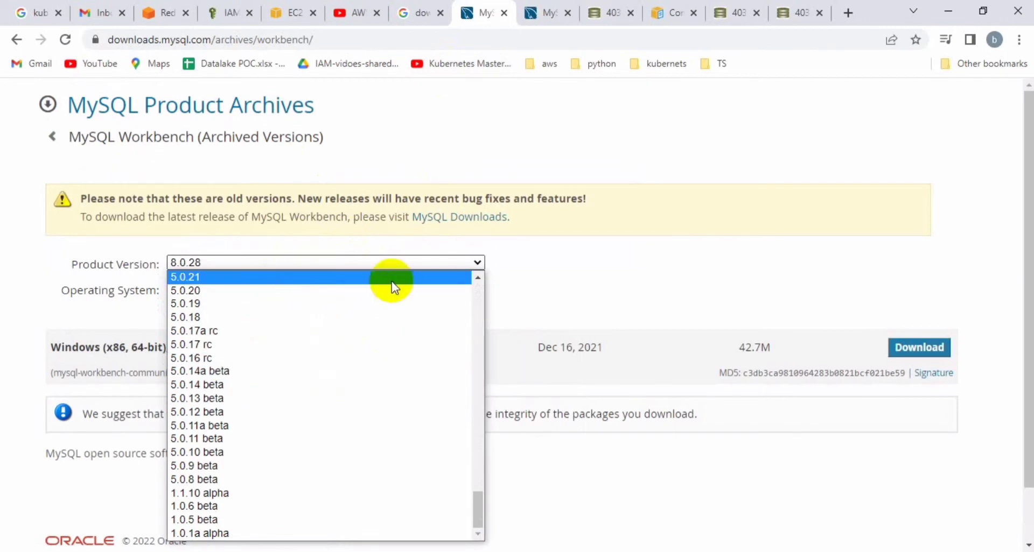
- Look through the MySQL Workbench product page, view MySQL's downloads page, and return to the archived versions page
left_click(539, 14)
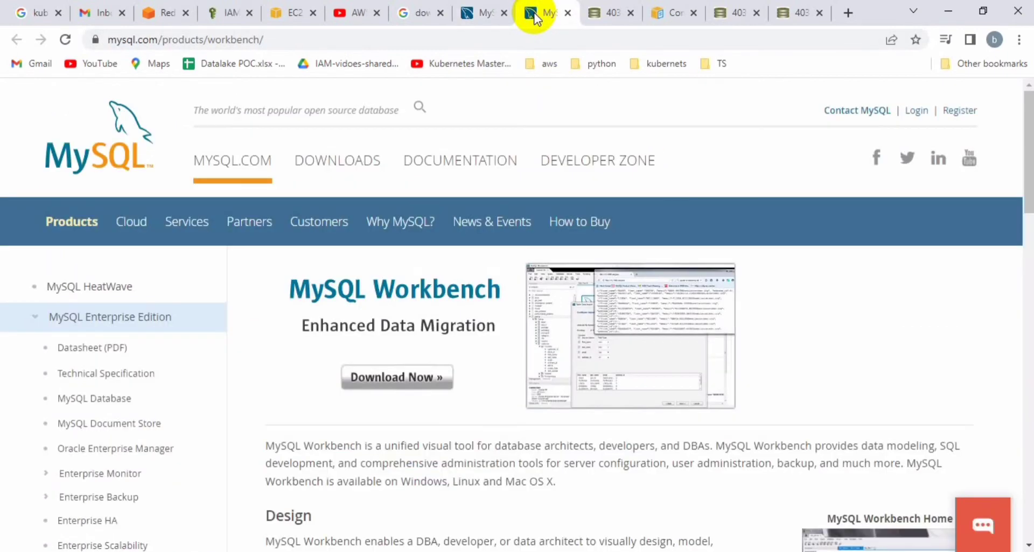
scroll(440, 389, "down", 7)
scroll(440, 389, "up", 7)
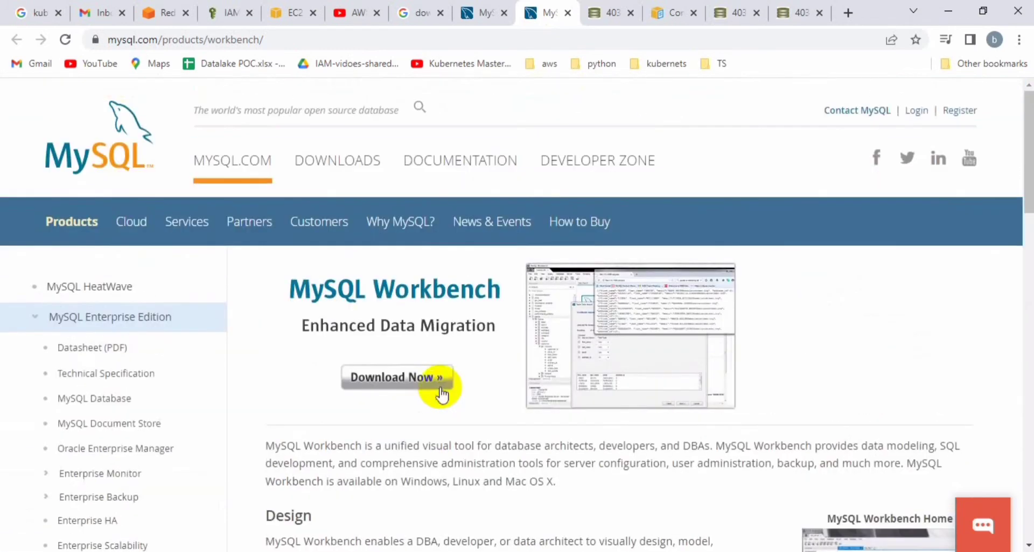
left_click(341, 163)
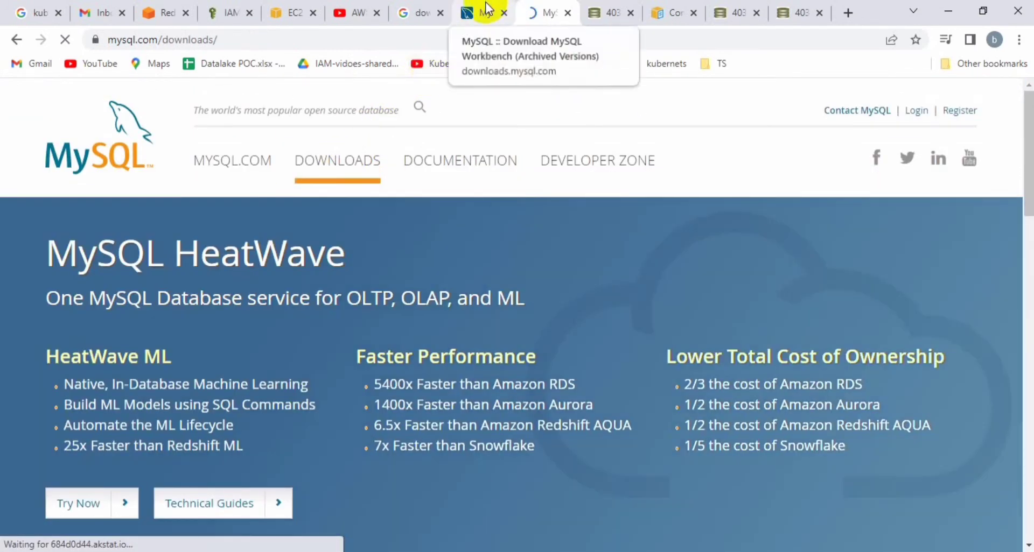
left_click(486, 8)
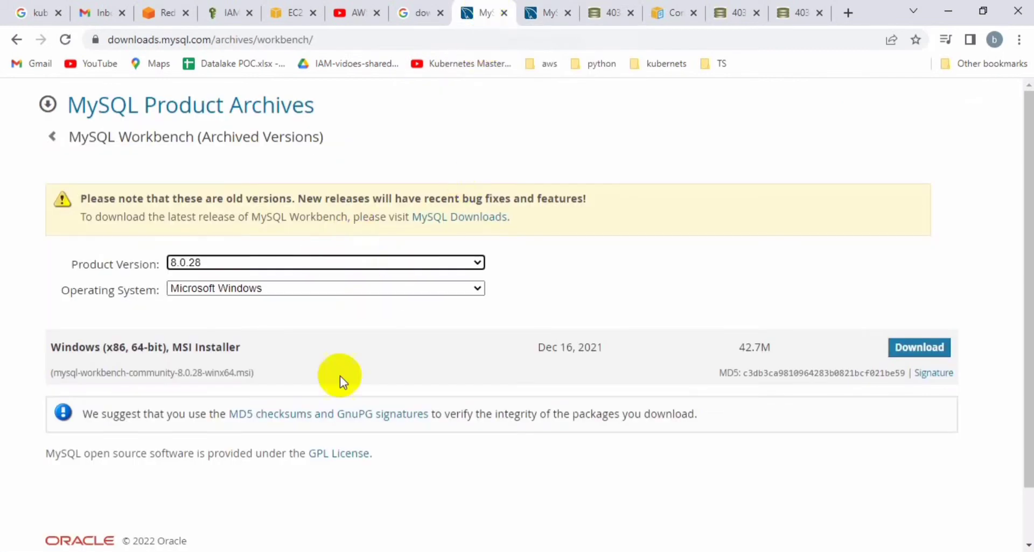
- Open the Downloads folder in a maximized File Explorer window
key("super+e")
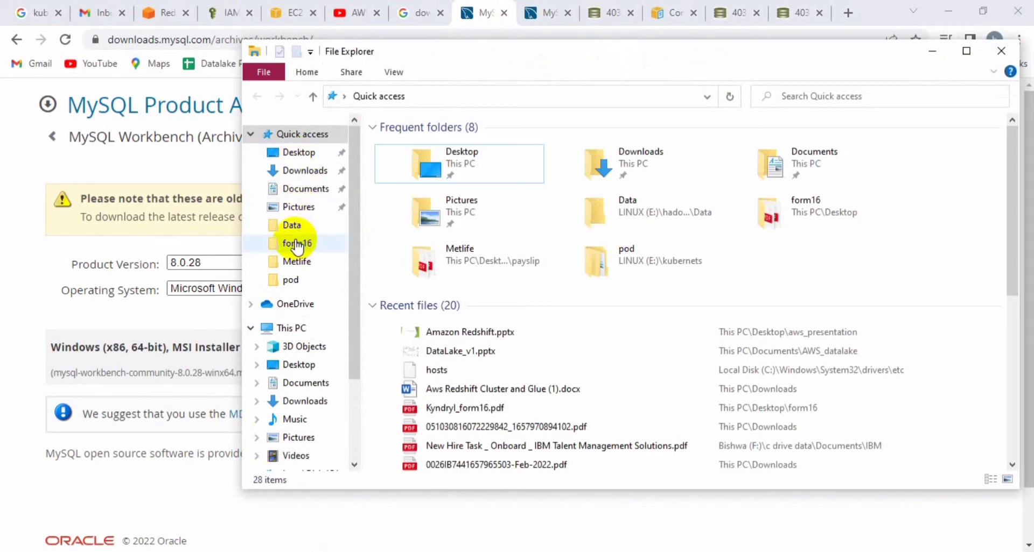
left_click(302, 170)
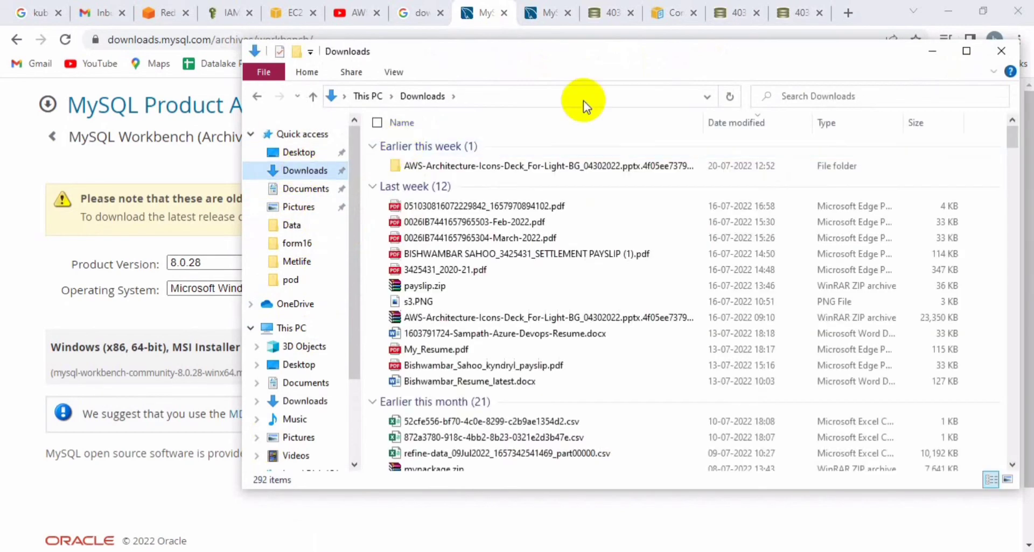
double_click(657, 57)
left_click(303, 392)
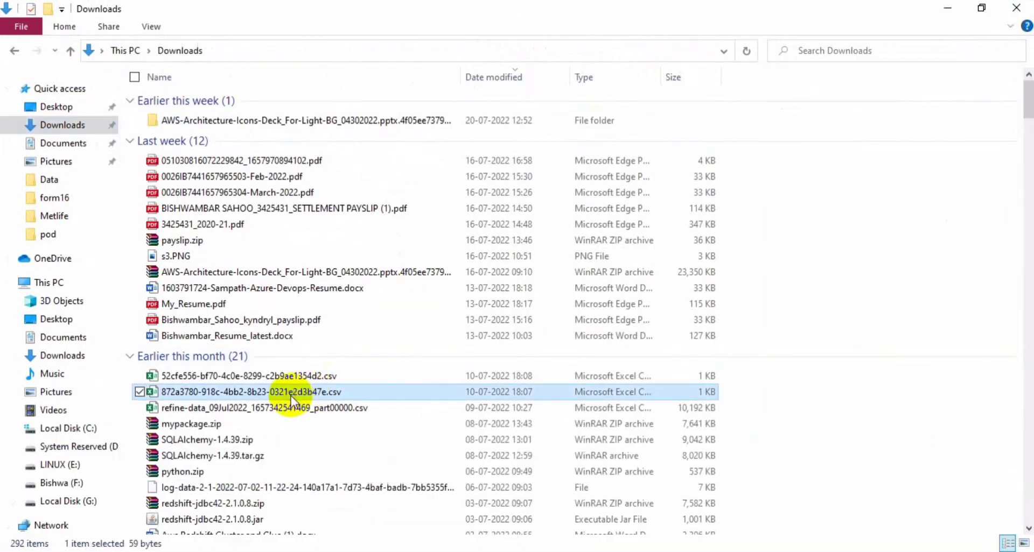
- Find the extracted Workbench-Build125 folder in Downloads, open it and launch SQLWorkbench.exe
key("b")
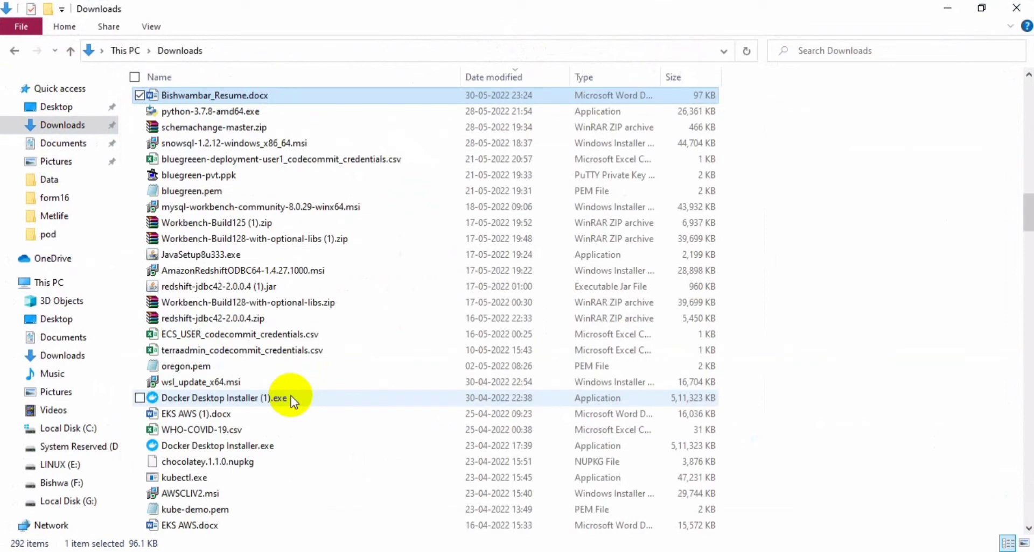
key("w")
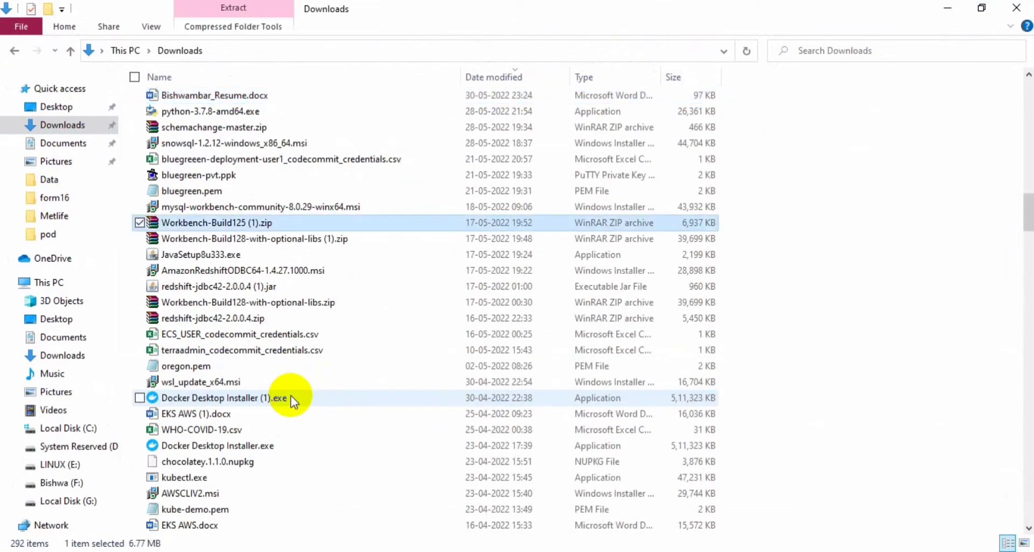
key("w")
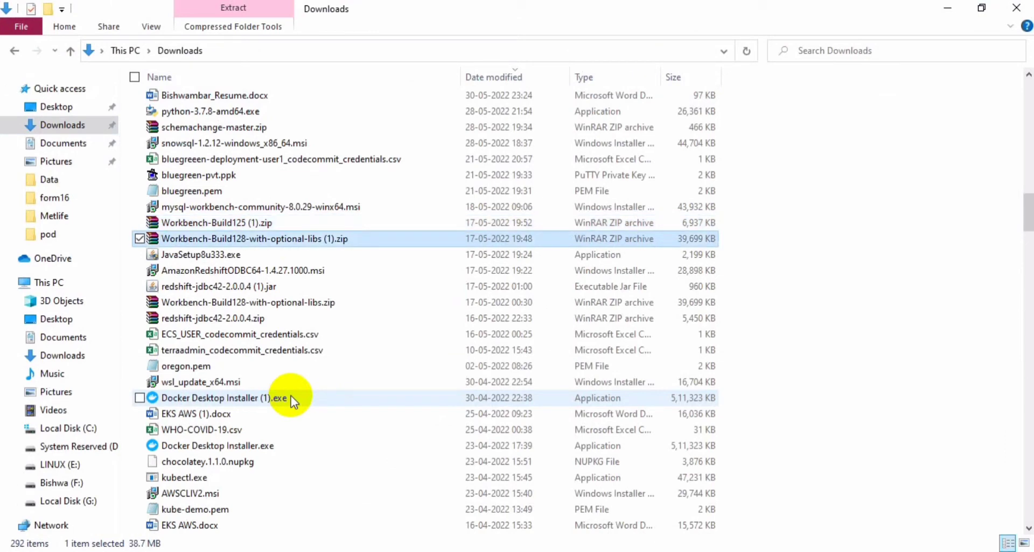
key("w")
key("w")
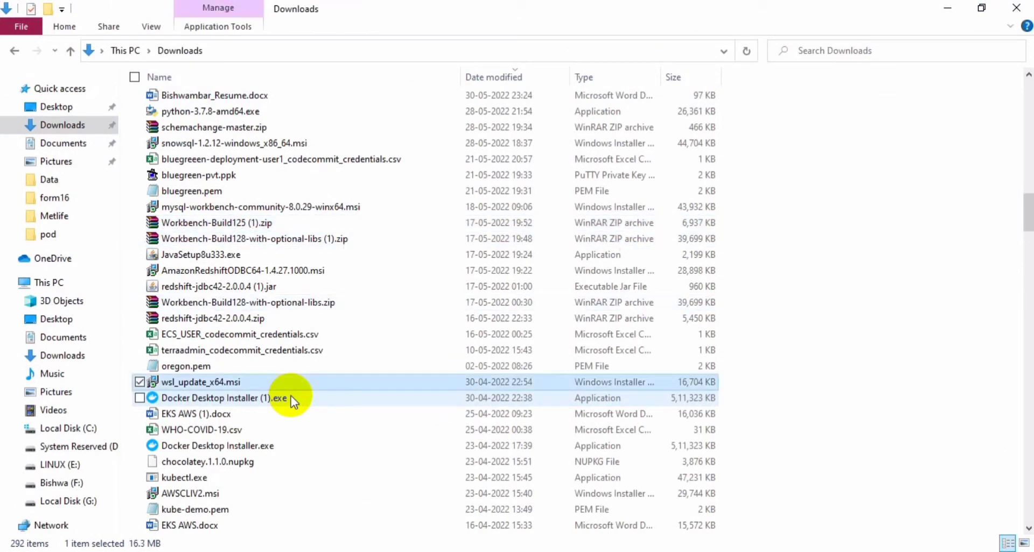
left_click(231, 225)
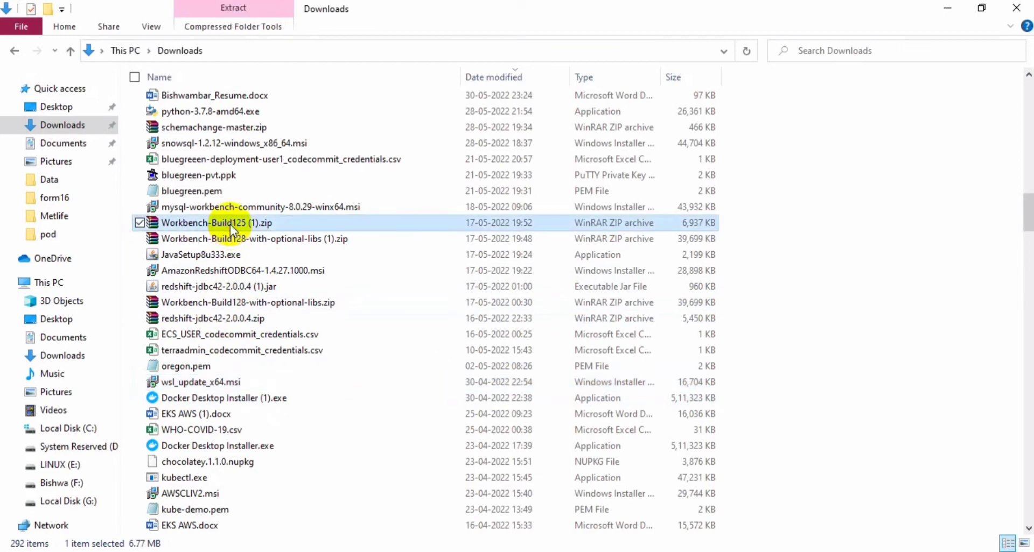
key("w")
key("w")
key("w")
key("w")
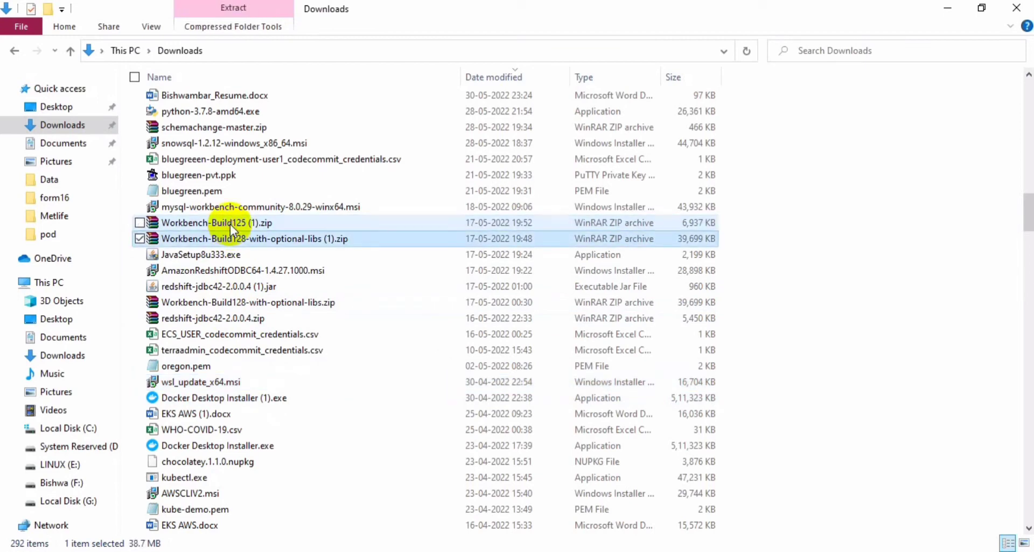
key("w")
key("w")
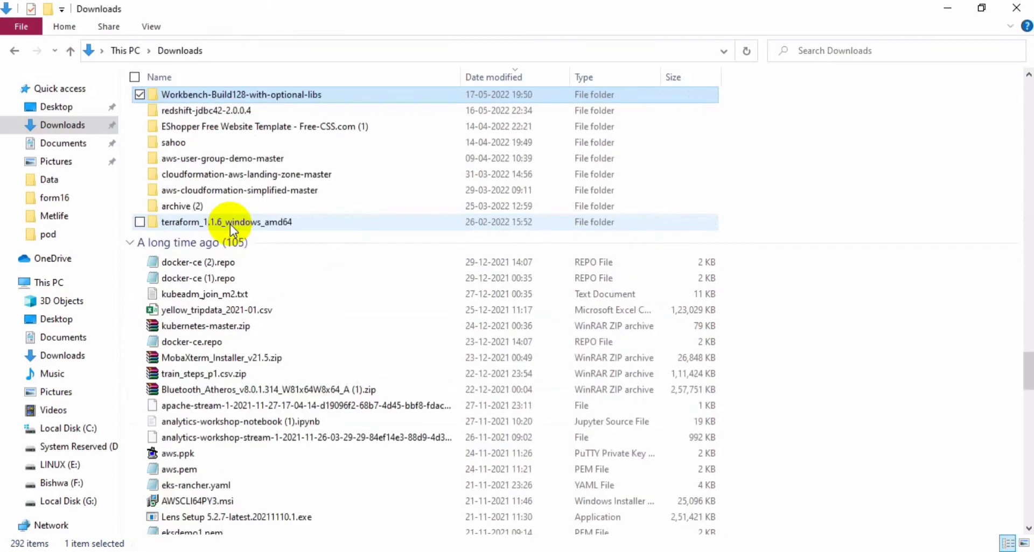
key("w")
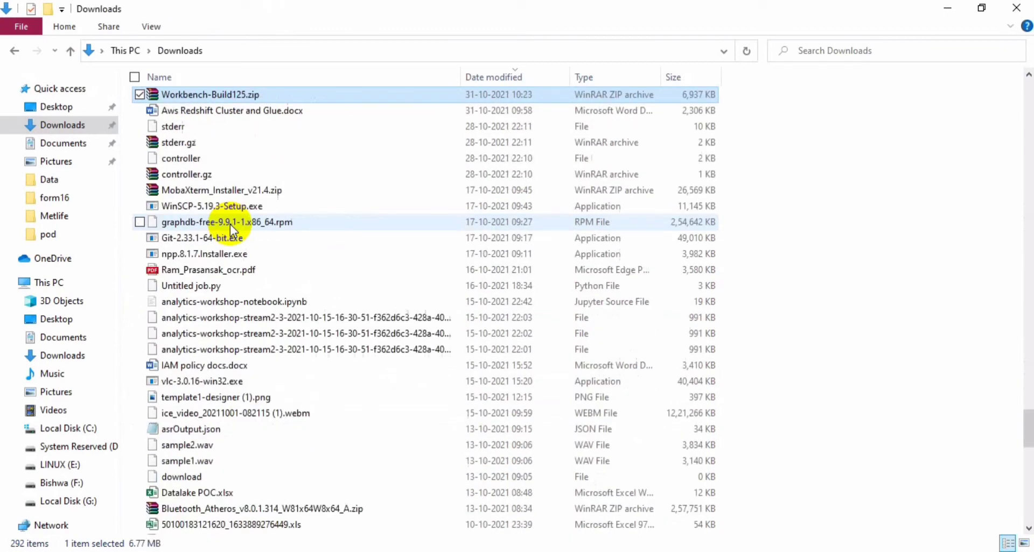
key("w")
key("w")
key("w")
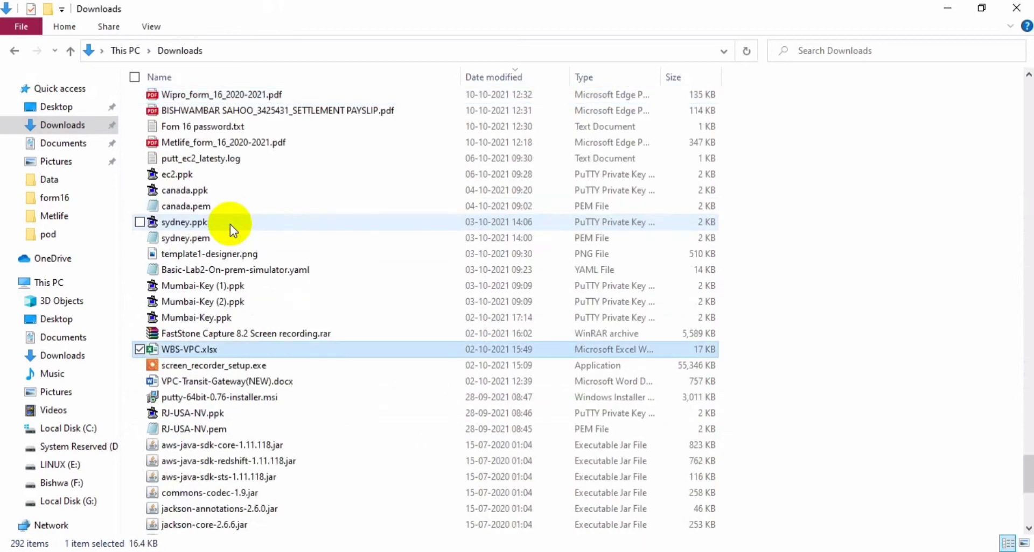
key("w")
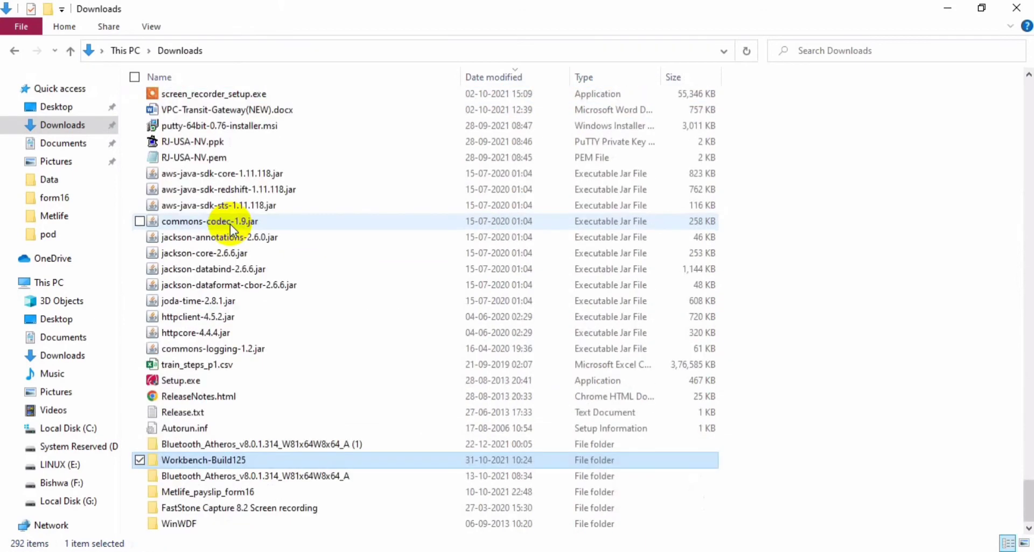
key("Return")
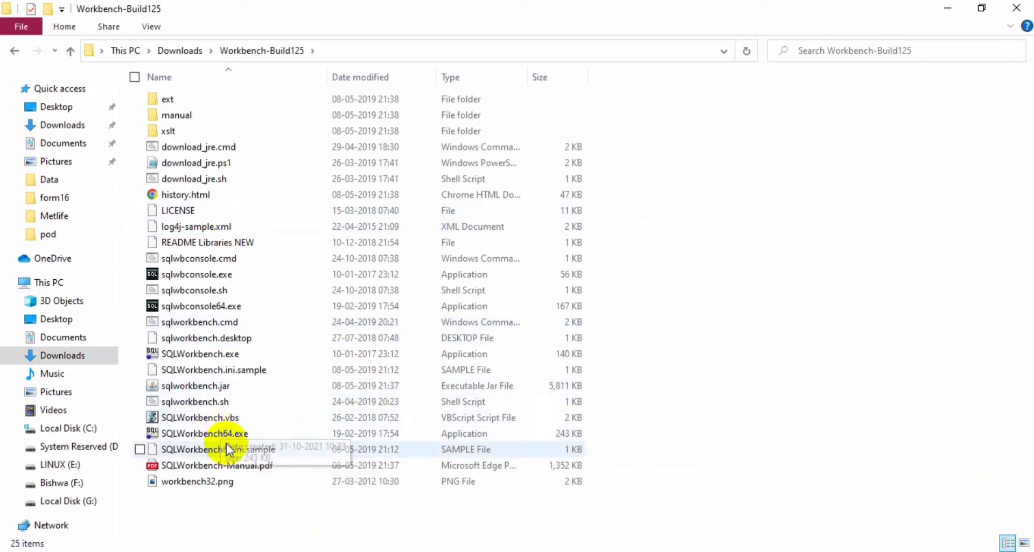
left_click(225, 355)
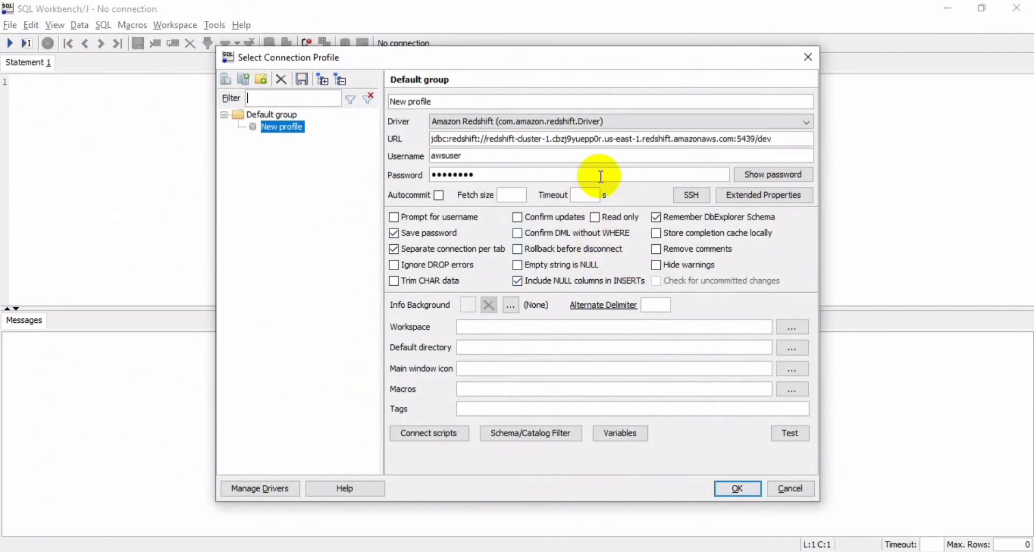
- Copy redshift-2's JDBC URL from the Amazon Redshift console and replace the SQL Workbench/J connection profile's URL with it
triple_click(608, 137)
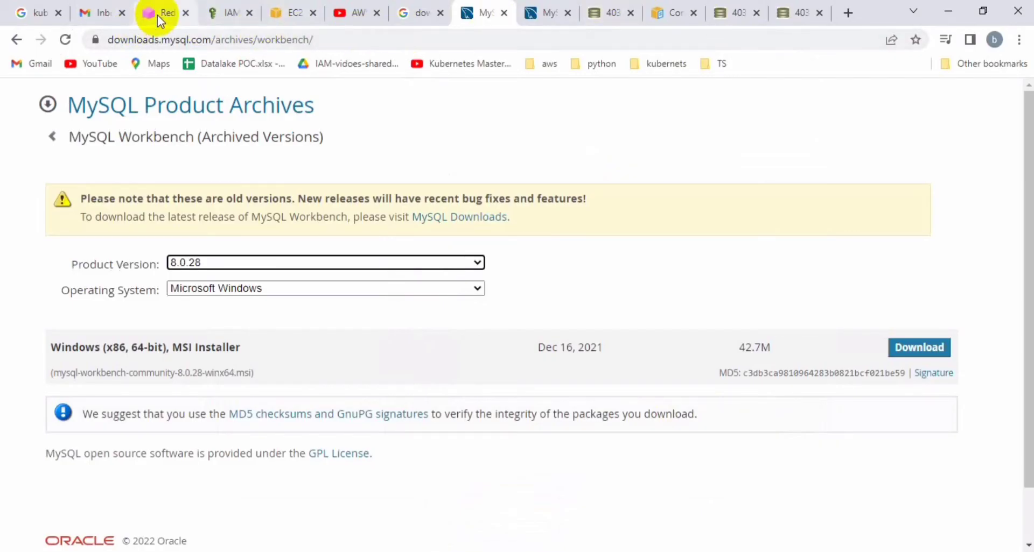
left_click(157, 15)
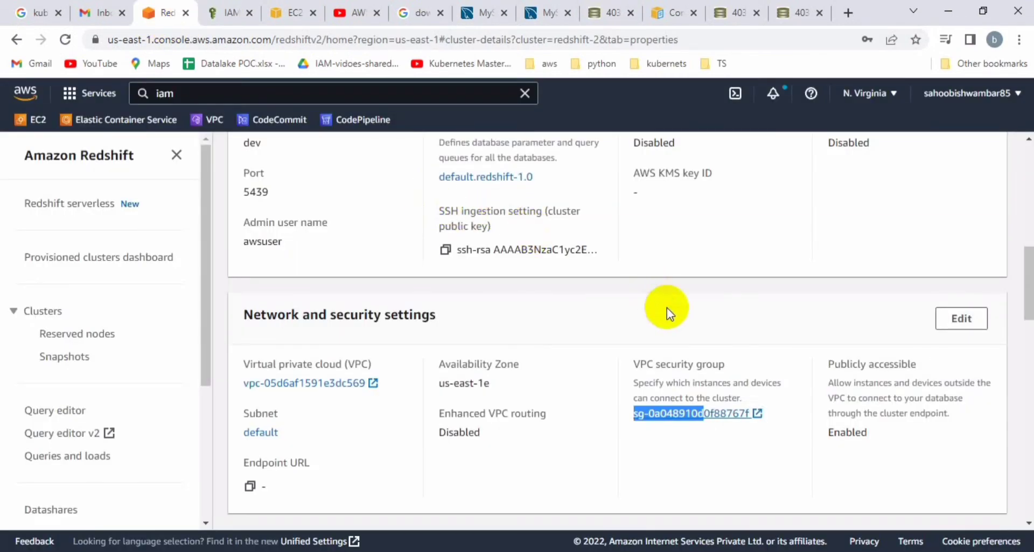
scroll(1010, 242, "up", 5)
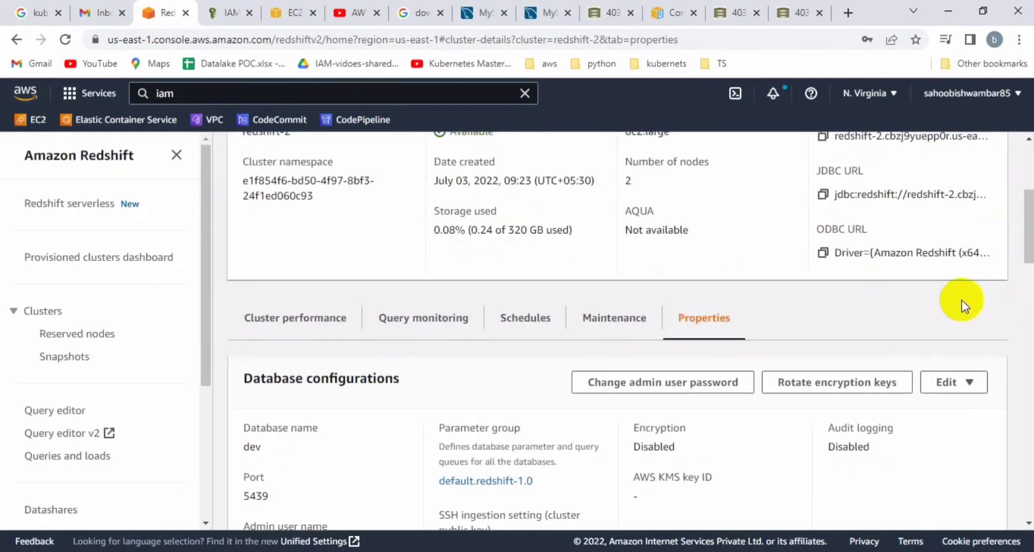
scroll(848, 265, "up", 4)
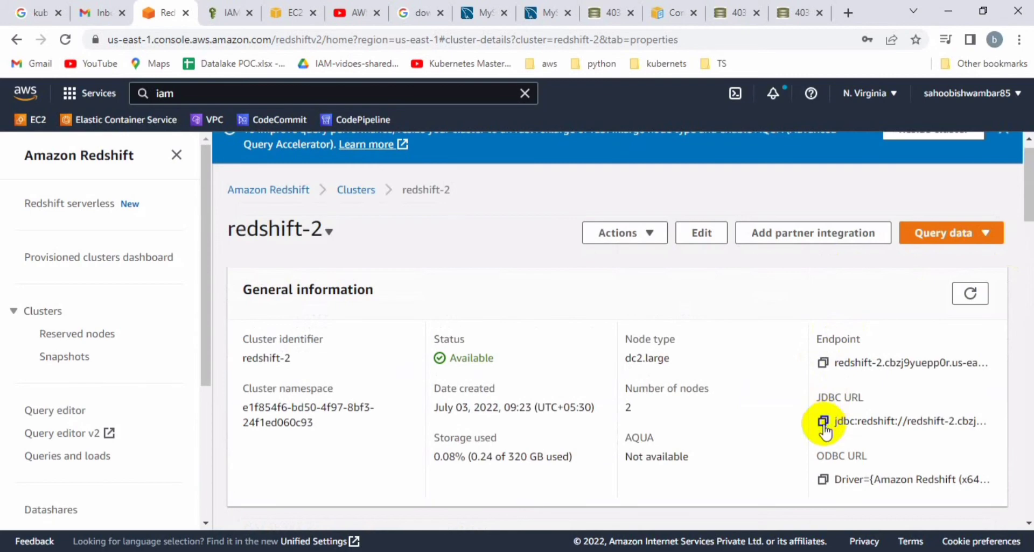
left_click(822, 423)
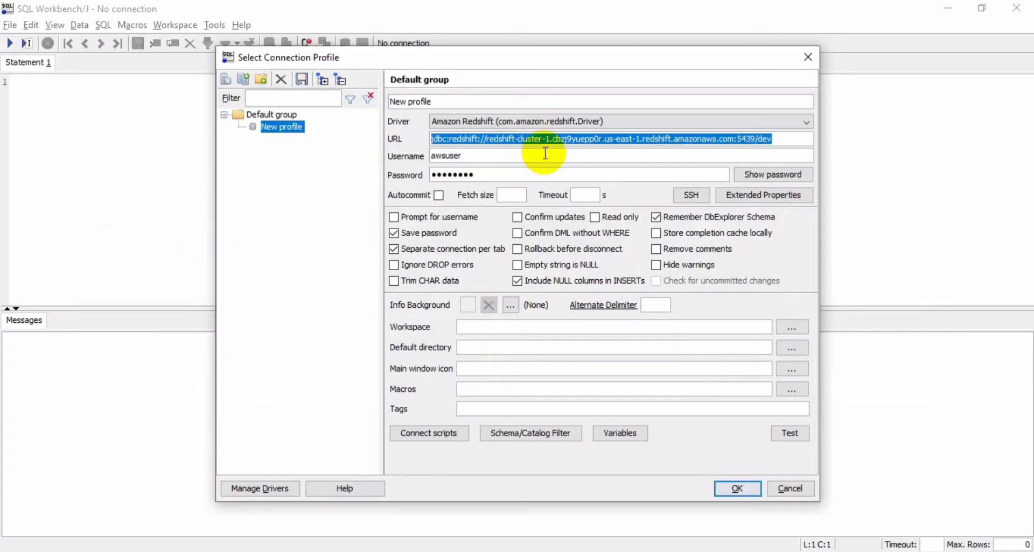
key("BackSpace")
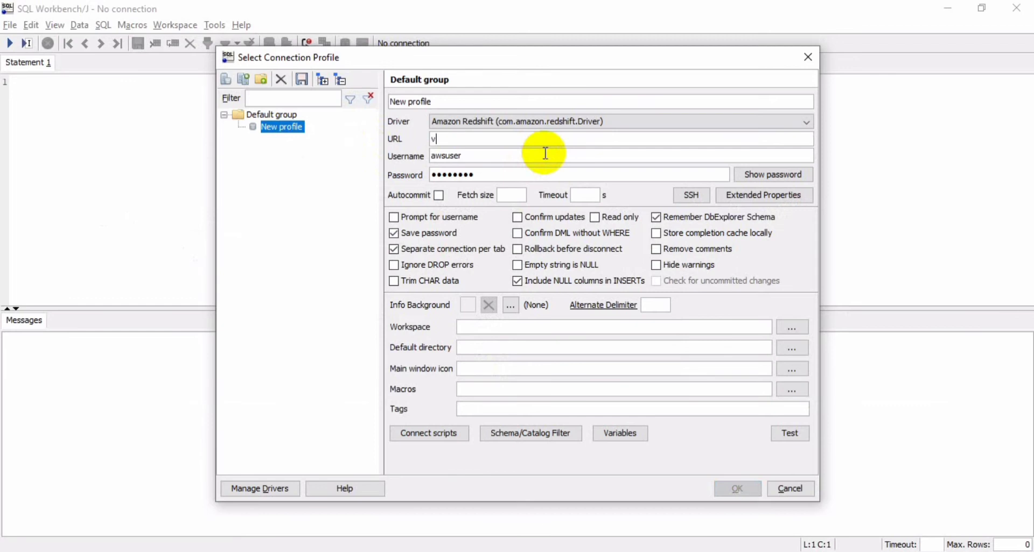
key("ctrl+v")
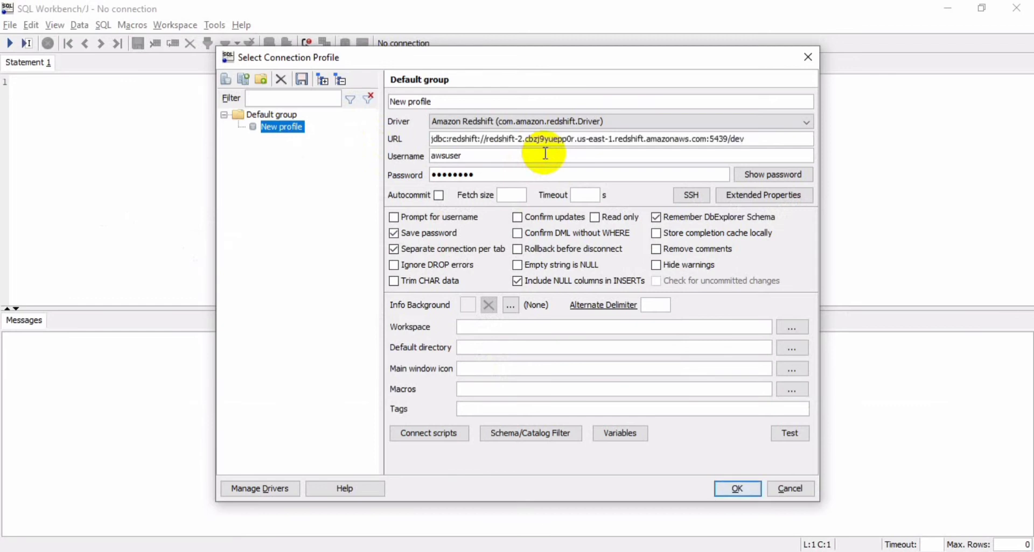
- Check the connection profile's username and password fields, and review the Amazon Redshift driver's library and class name settings
double_click(522, 154)
double_click(433, 175)
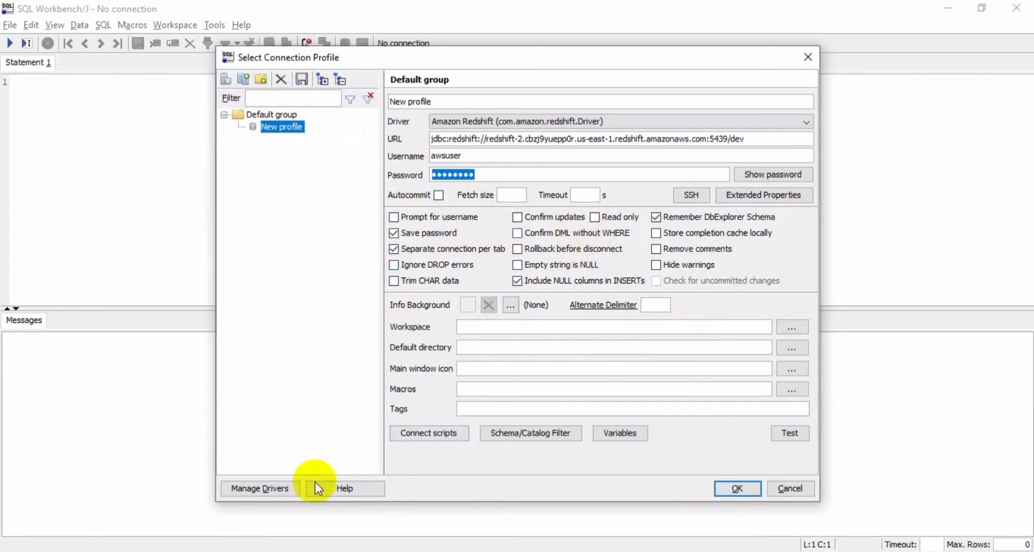
left_click(277, 494)
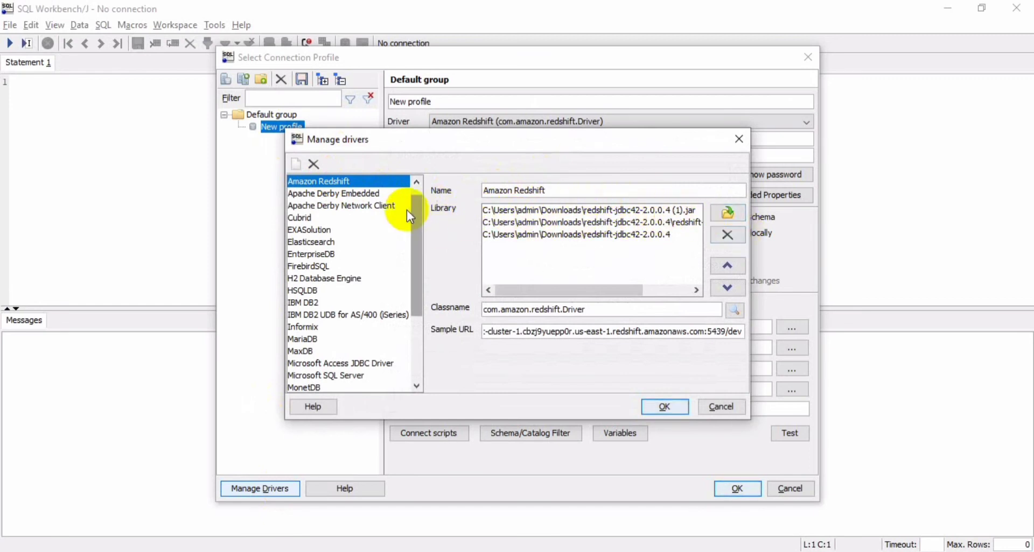
left_click(370, 194)
left_click(335, 183)
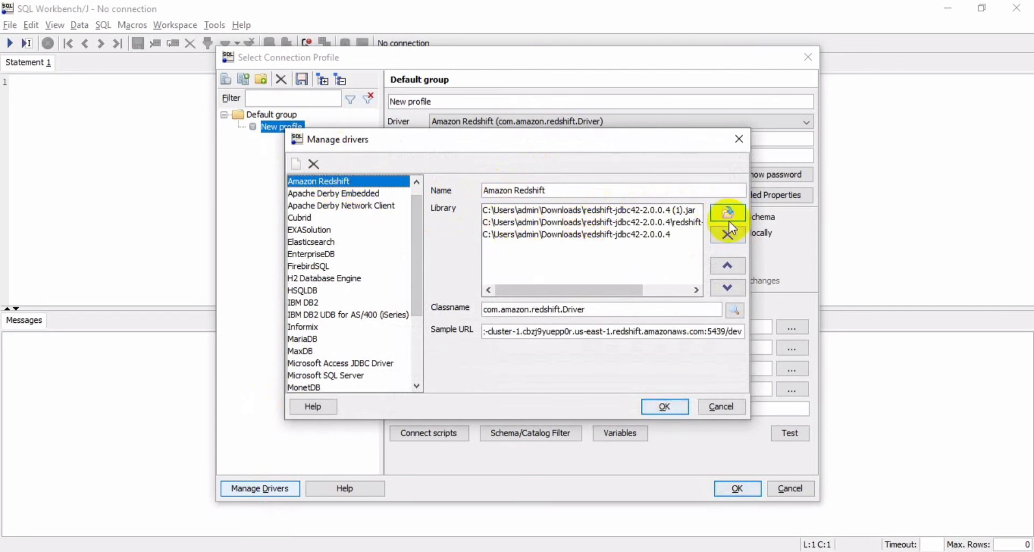
left_click(663, 406)
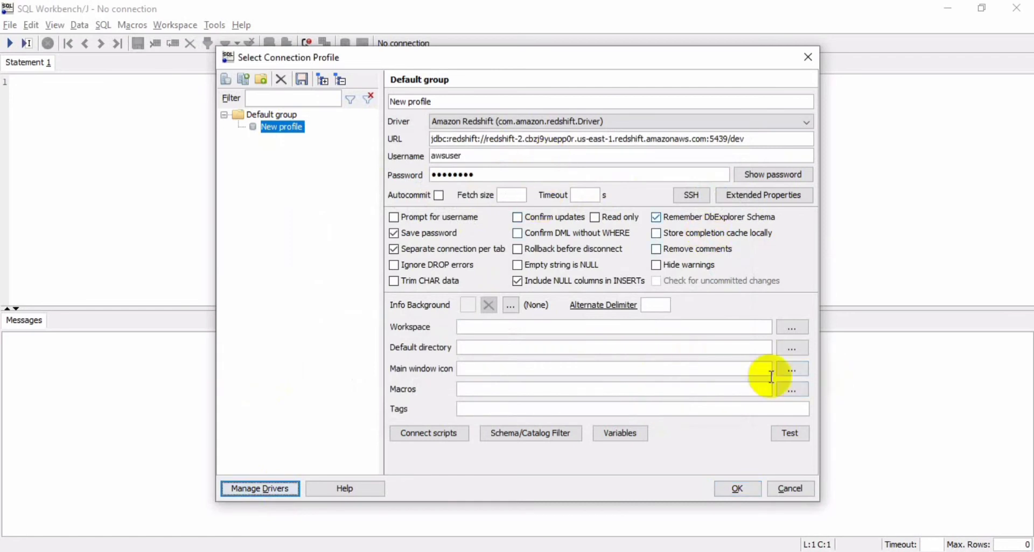
- Test the New profile connection to redshift-2 and connect to the dev database with it
left_click(783, 433)
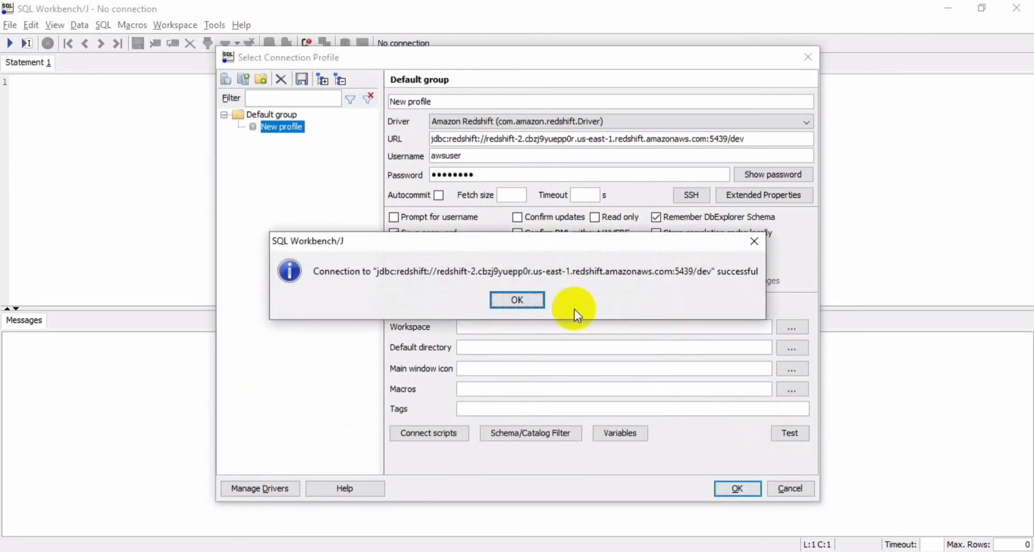
left_click(516, 301)
left_click(738, 489)
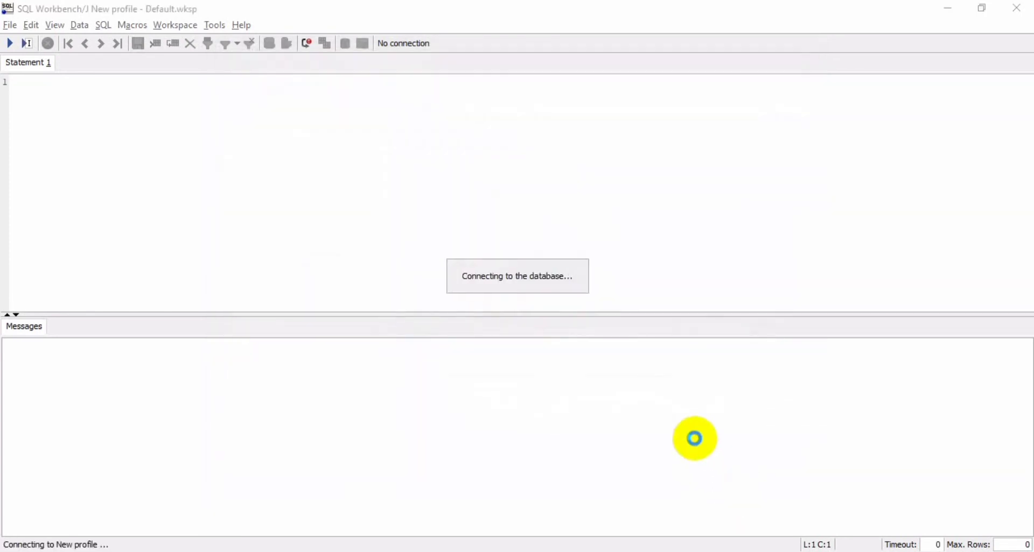
- Try to run the statement "show databases" in the SQL editor, with and without the closing semicolon
left_click(79, 105)
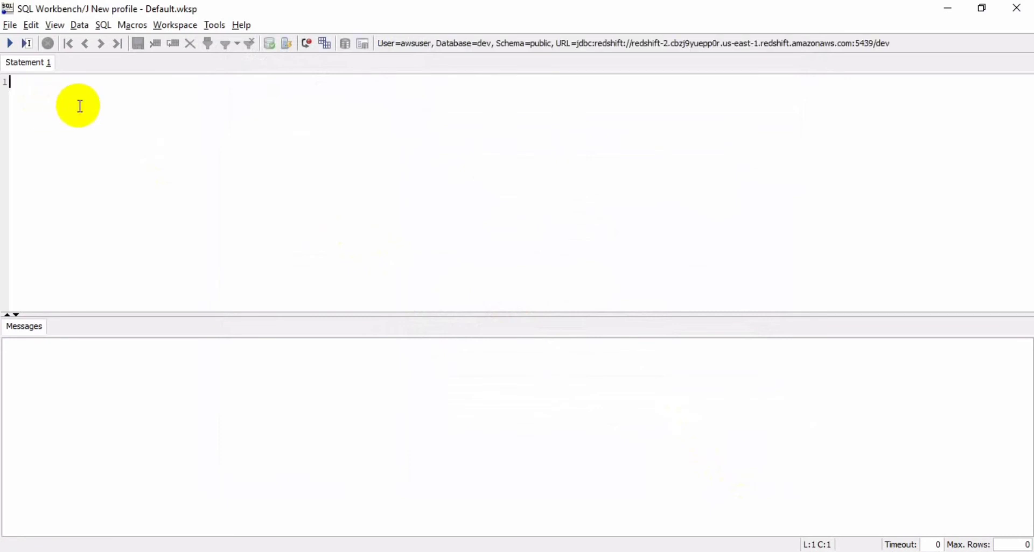
type("show databases;")
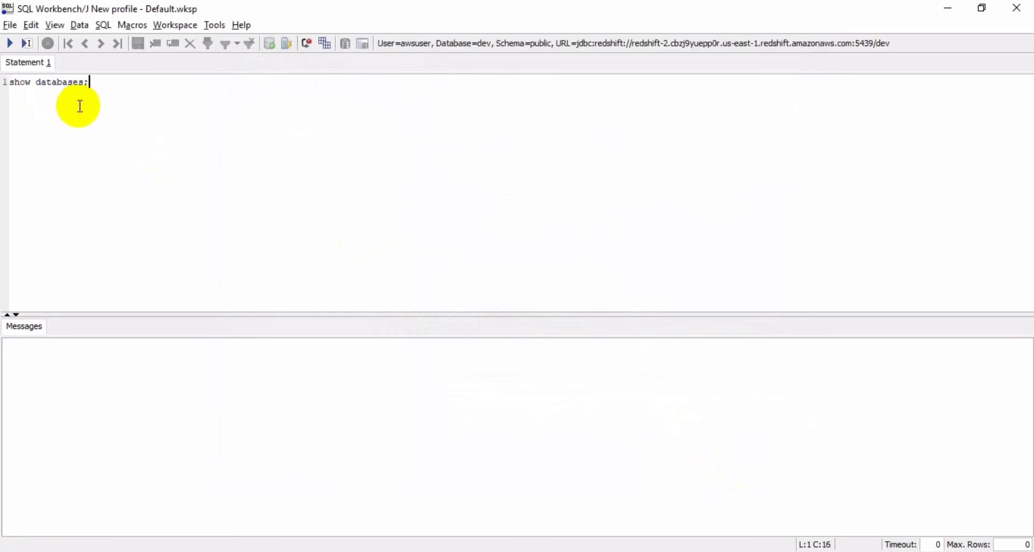
key("ctrl+a")
left_click(9, 43)
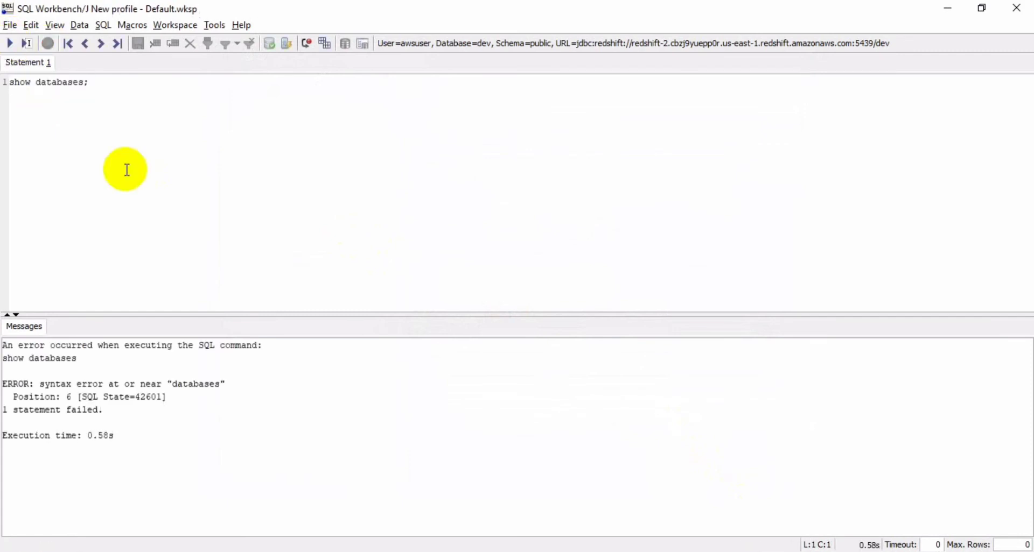
left_click(130, 84)
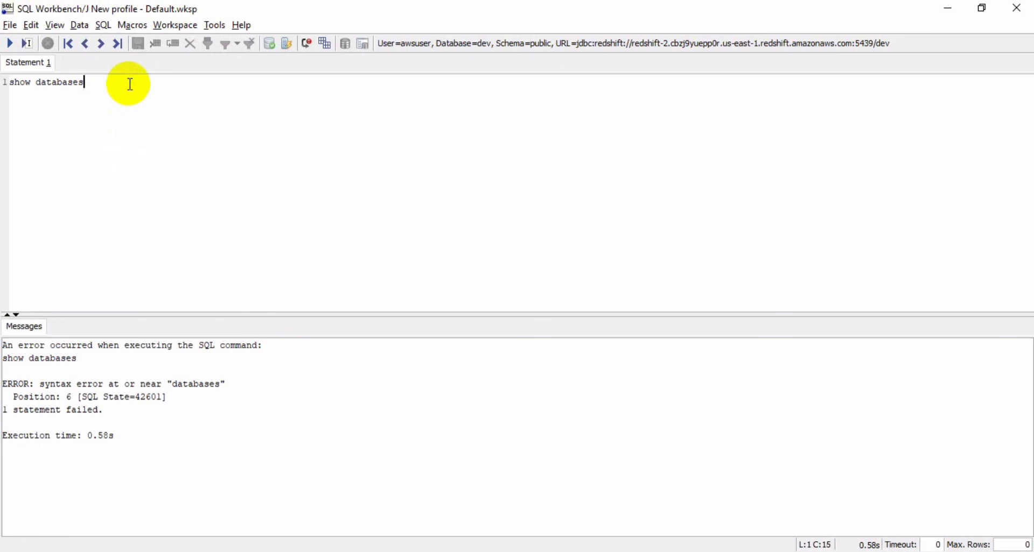
key("ctrl+a")
left_click(9, 43)
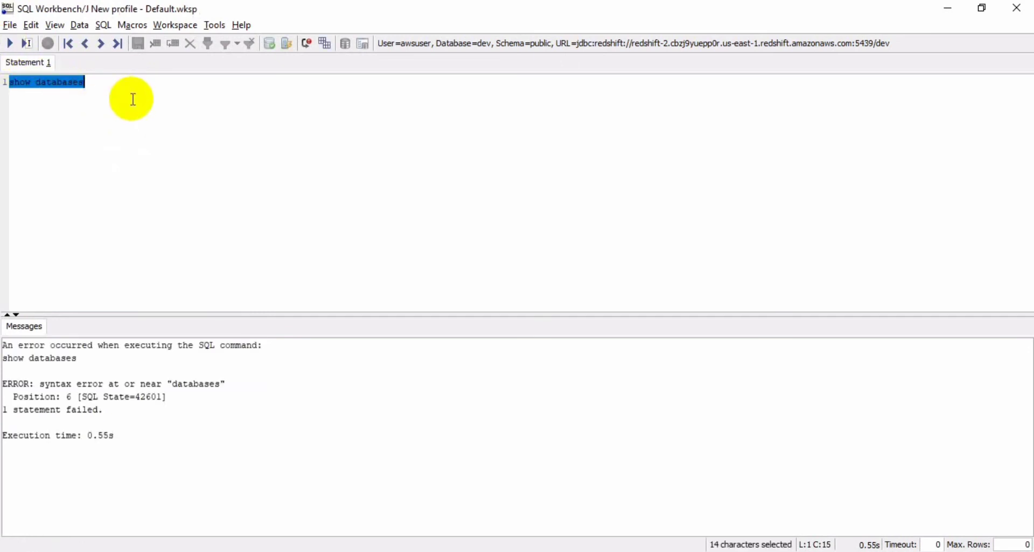
- Replace the statement with "show tables" and try to run it, both without and with a closing semicolon
left_click(147, 85)
key("ctrl+a")
type("show ta")
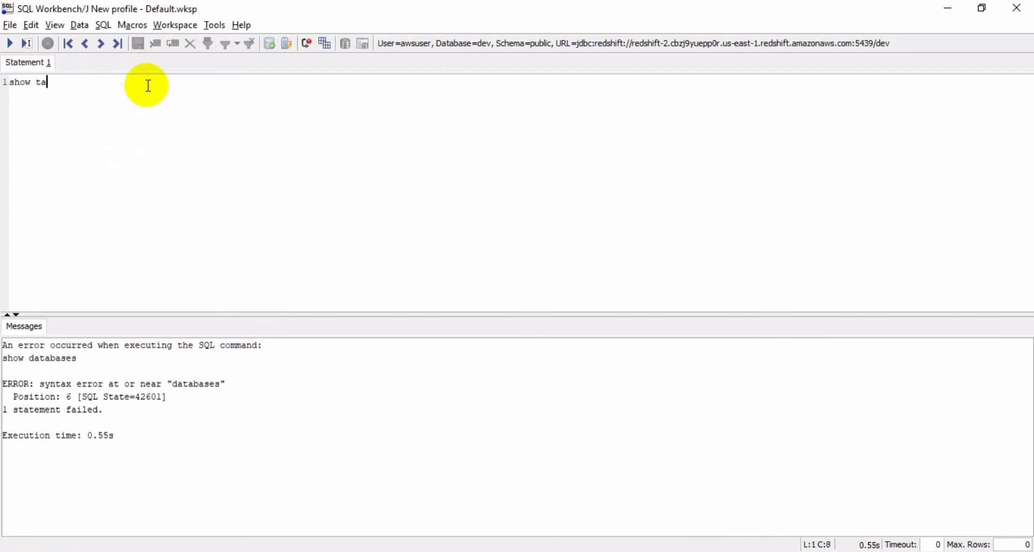
type("bled;")
key("BackSpace")
key("BackSpace")
type("s")
key("ctrl+a")
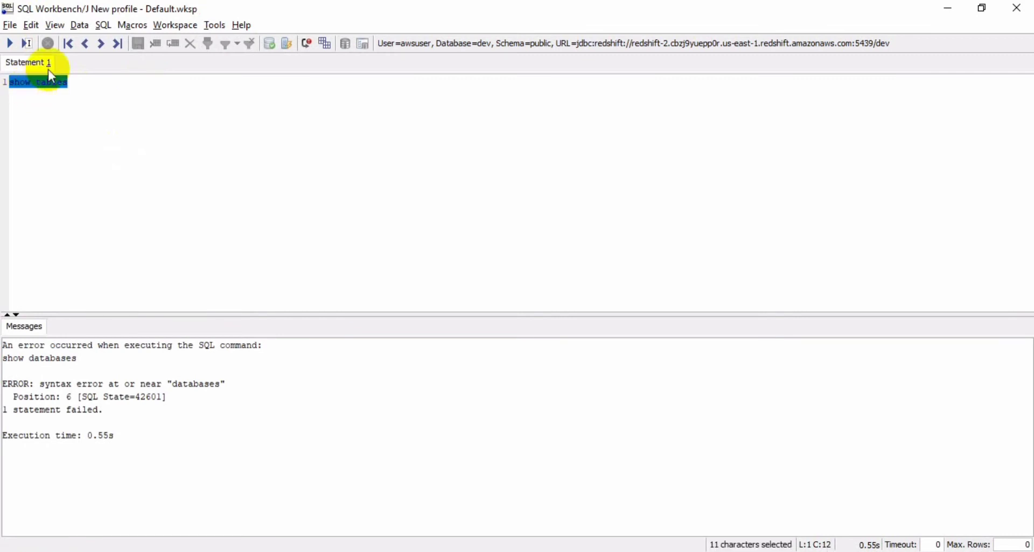
left_click(15, 45)
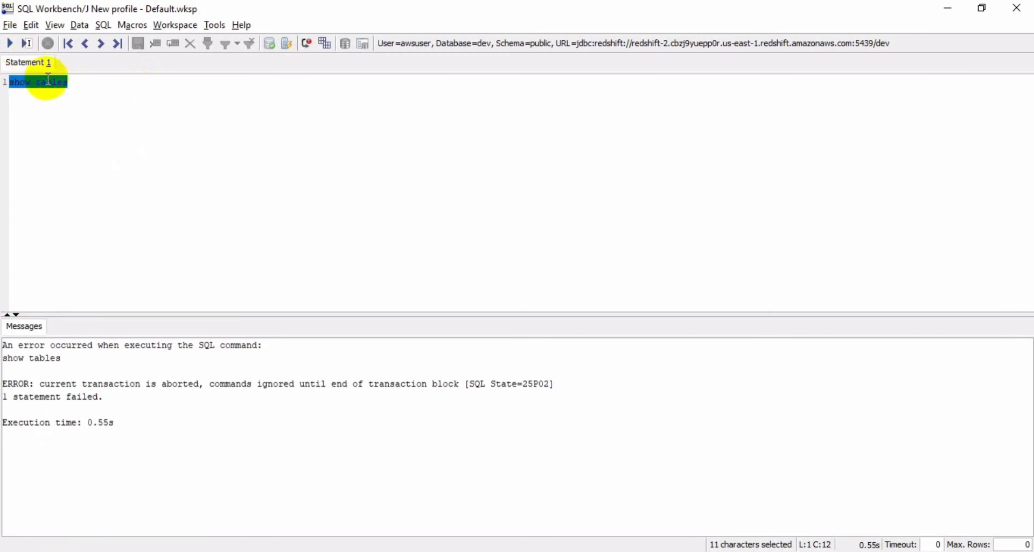
left_click(85, 85)
key("ctrl+a")
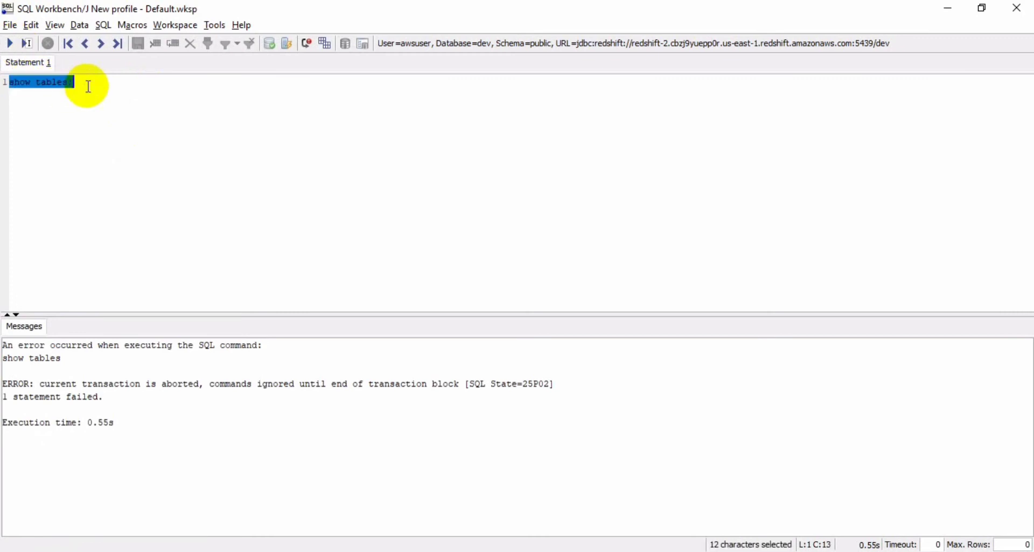
left_click(11, 43)
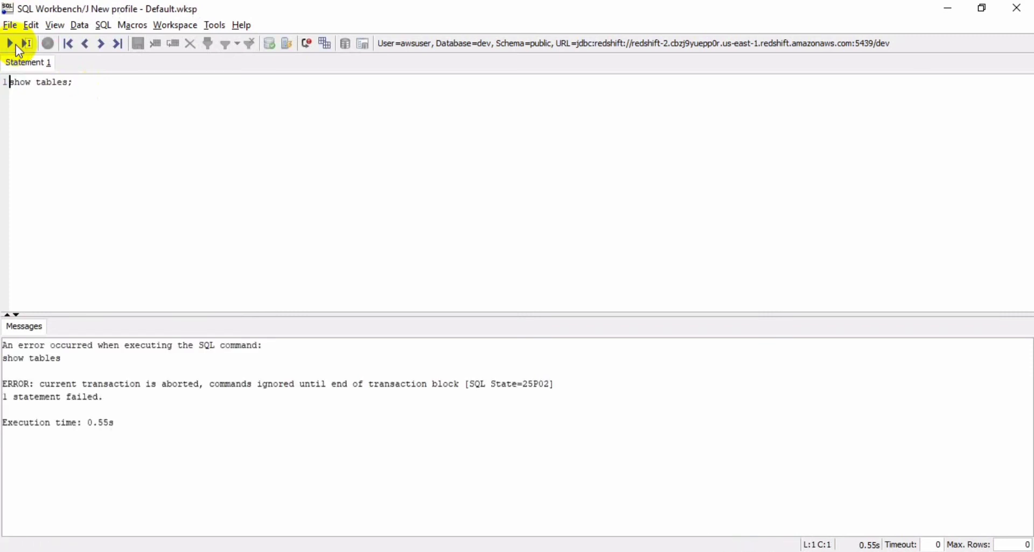
- Open the Database Explorer for the public schema and check which databases it offers
key("alt+Tab")
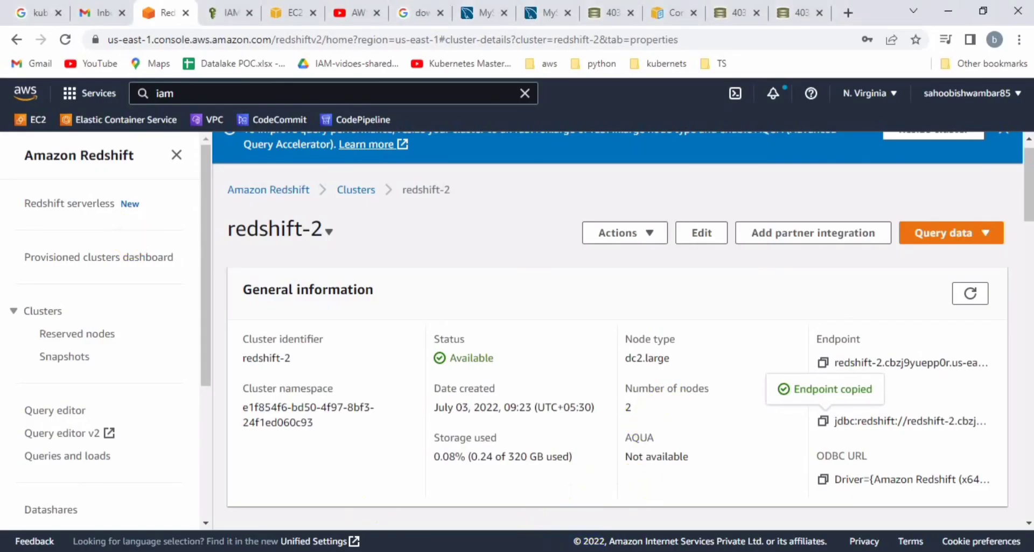
key("alt+Tab")
left_click(110, 24)
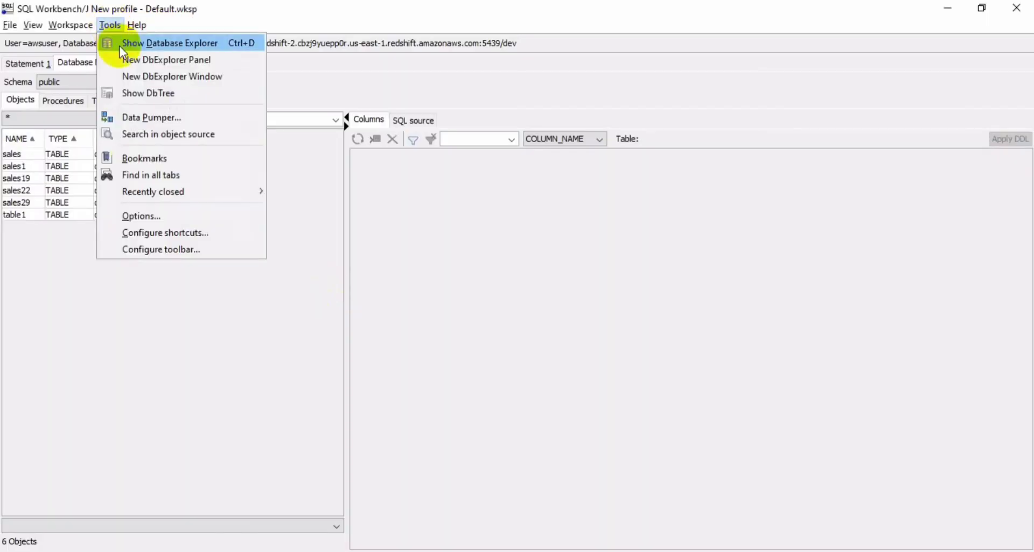
left_click(214, 46)
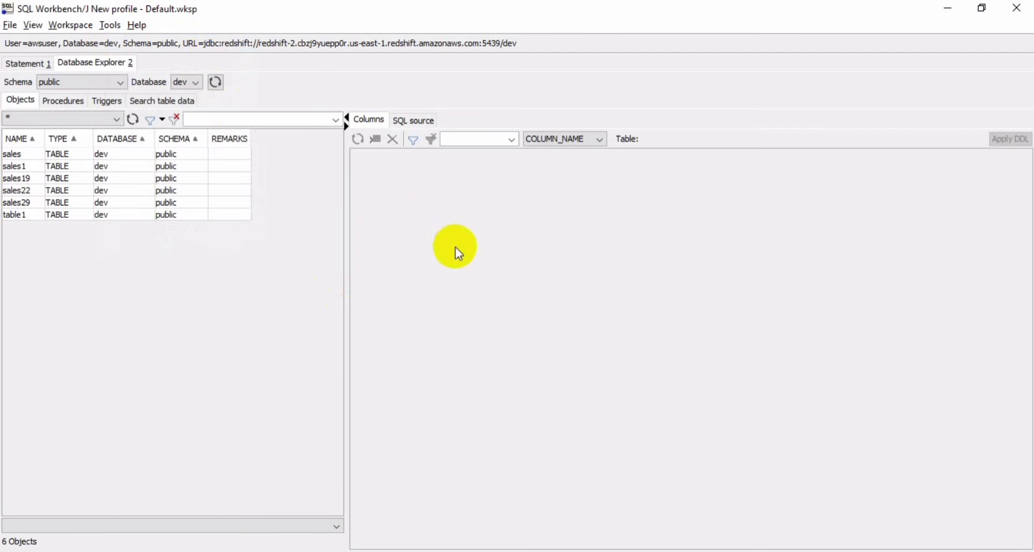
left_click(197, 83)
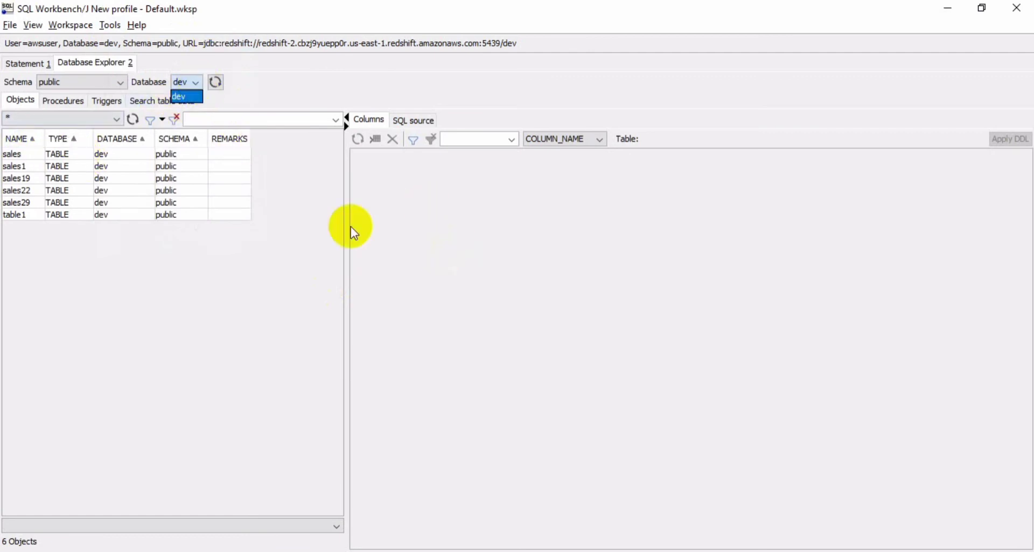
- Examine the sales table's column definitions, SQL source and data in the Database Explorer
left_click(65, 166)
left_click(12, 154)
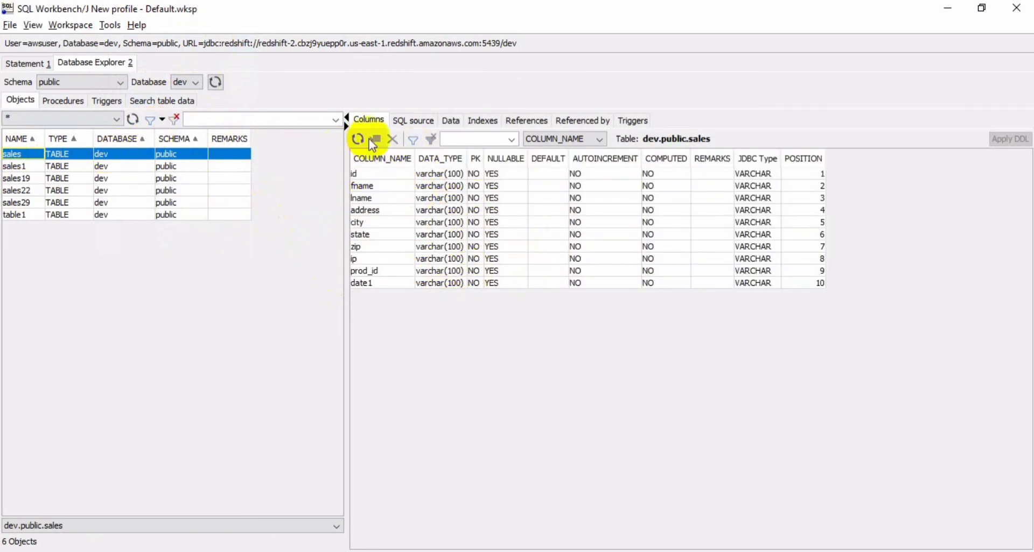
left_click(421, 127)
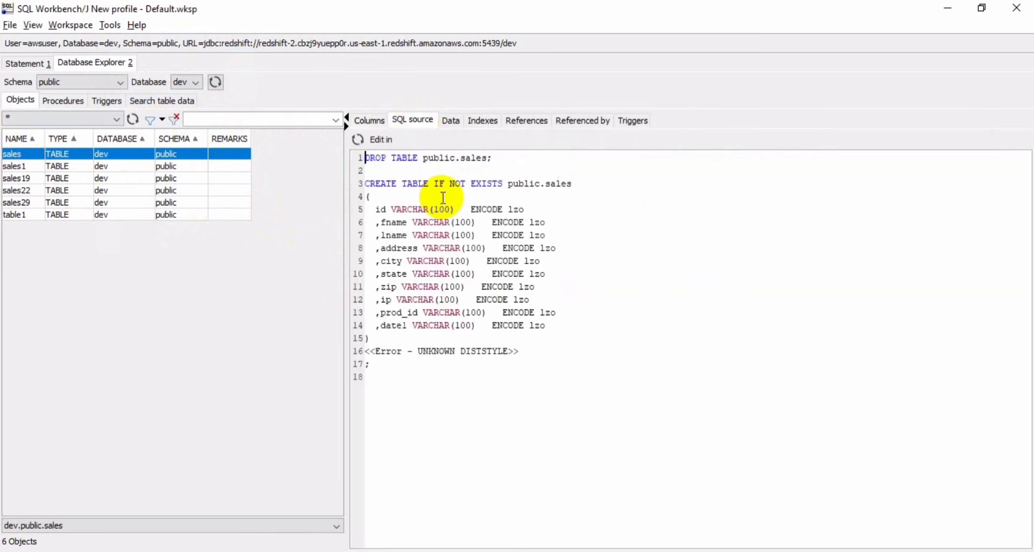
left_click(369, 120)
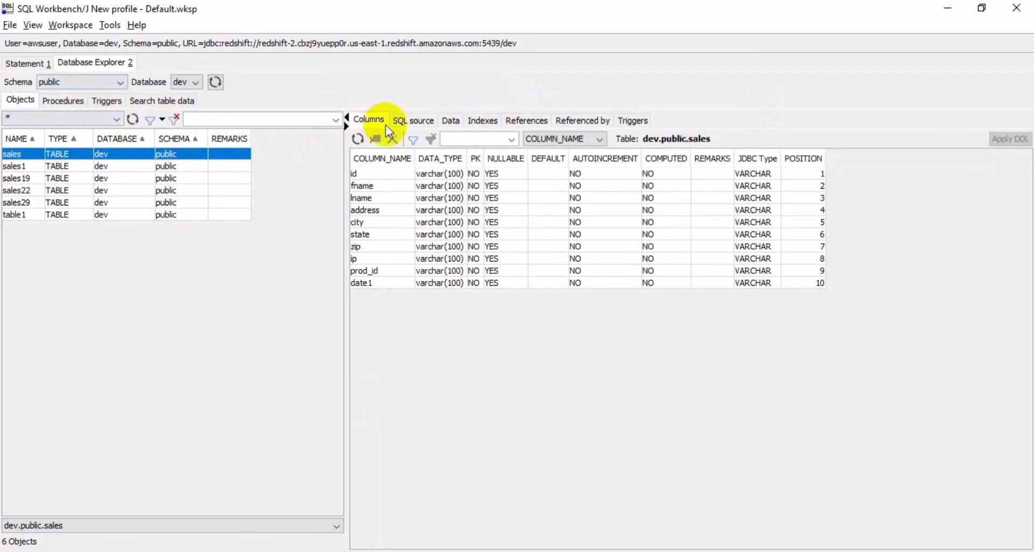
left_click(413, 121)
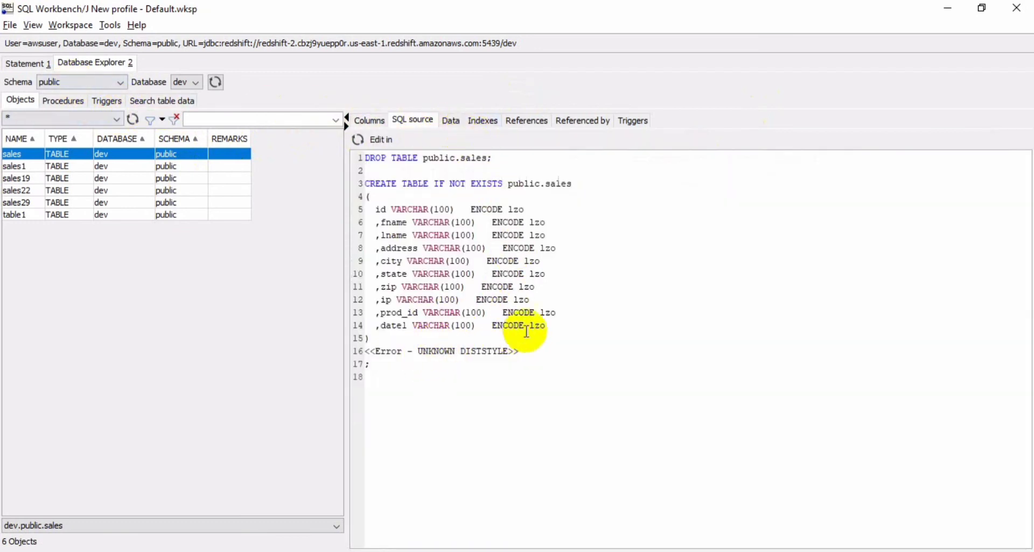
left_click(500, 352)
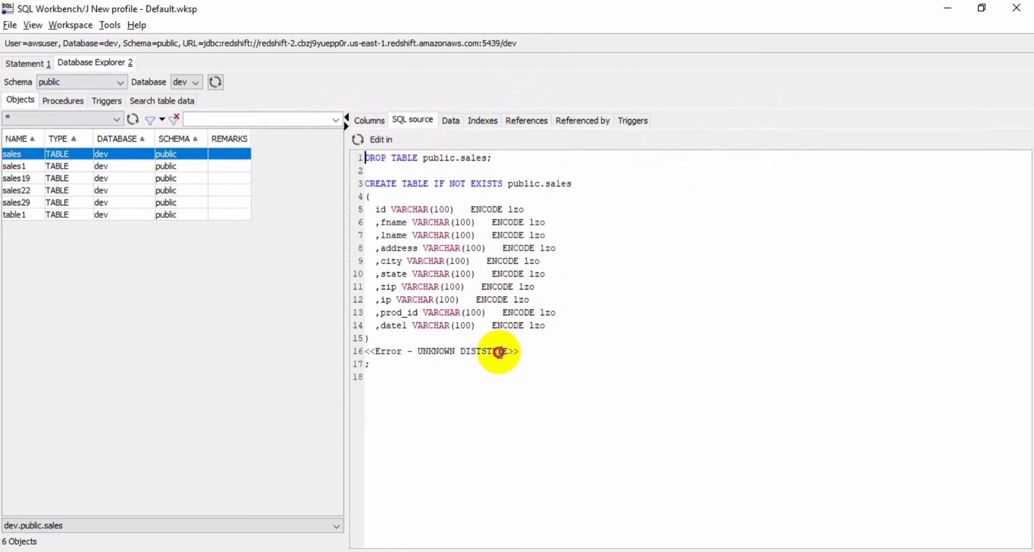
left_click(547, 338)
key("ctrl+a")
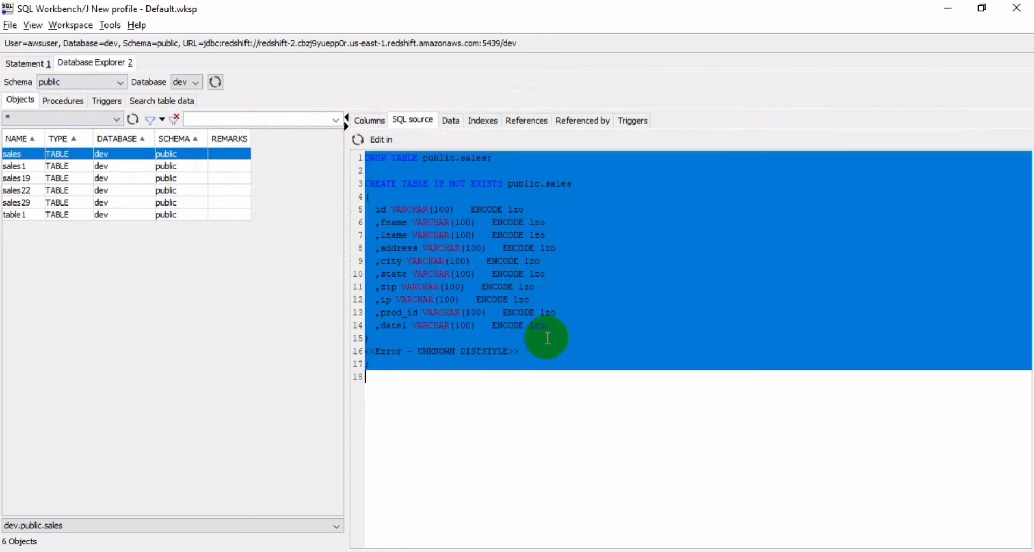
left_click(440, 235)
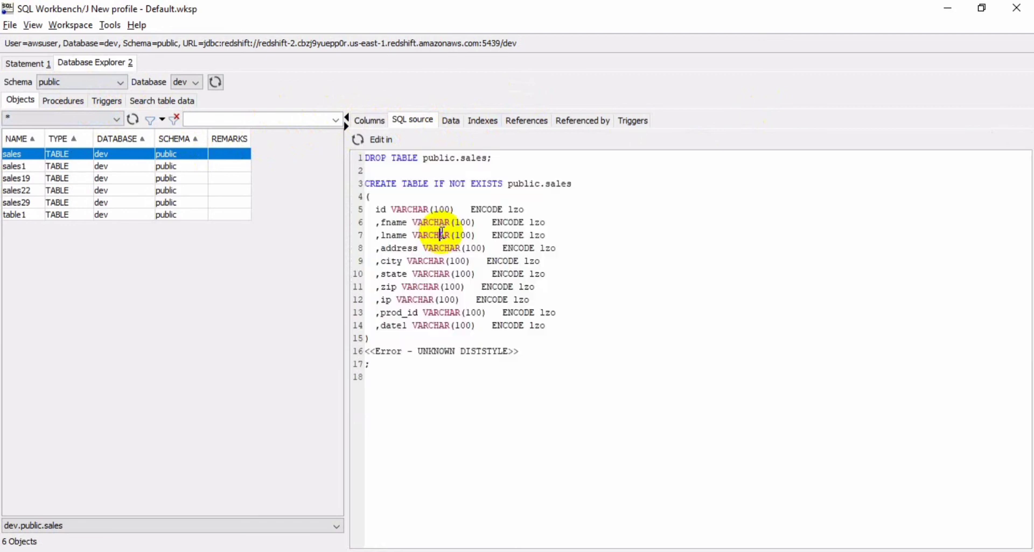
key("ctrl+a")
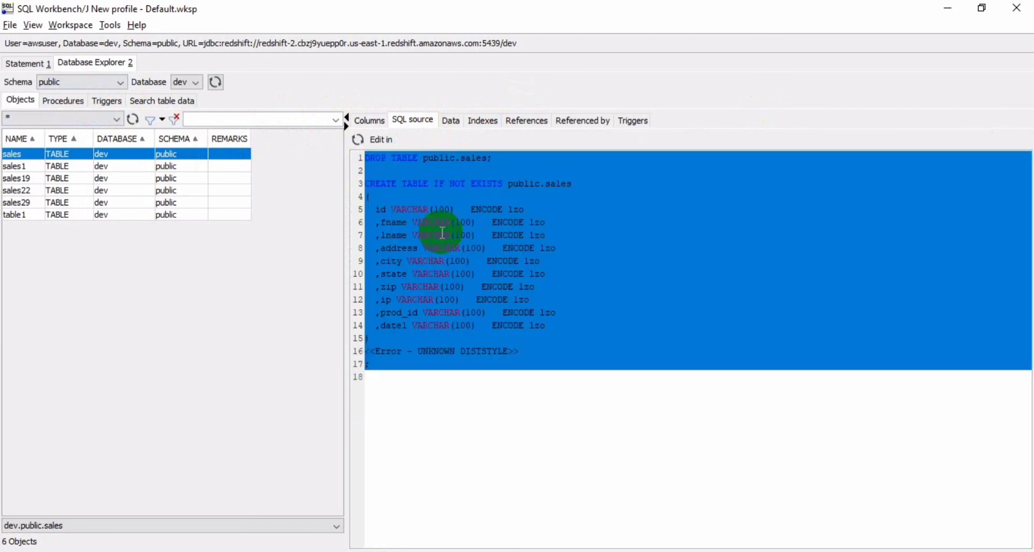
left_click(593, 250)
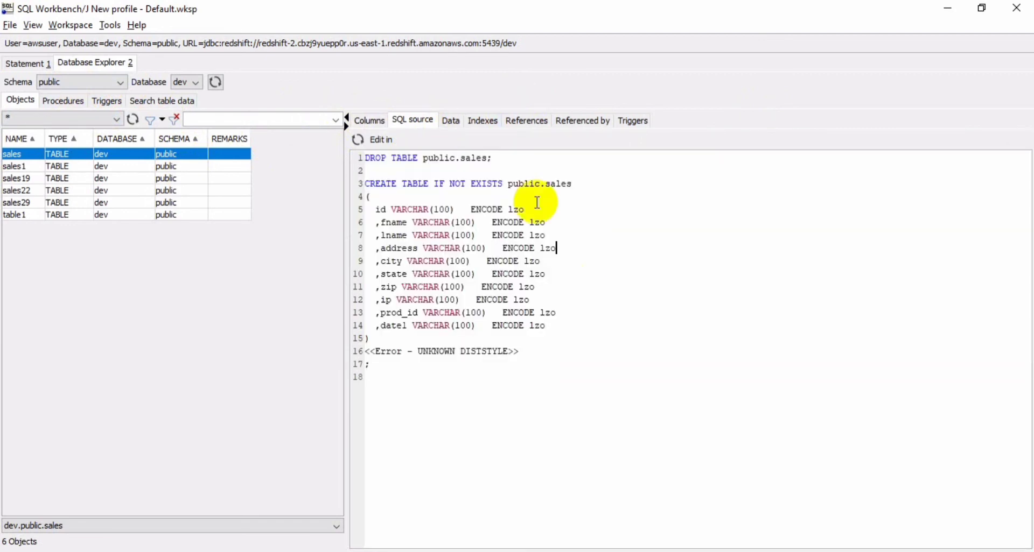
left_click(452, 123)
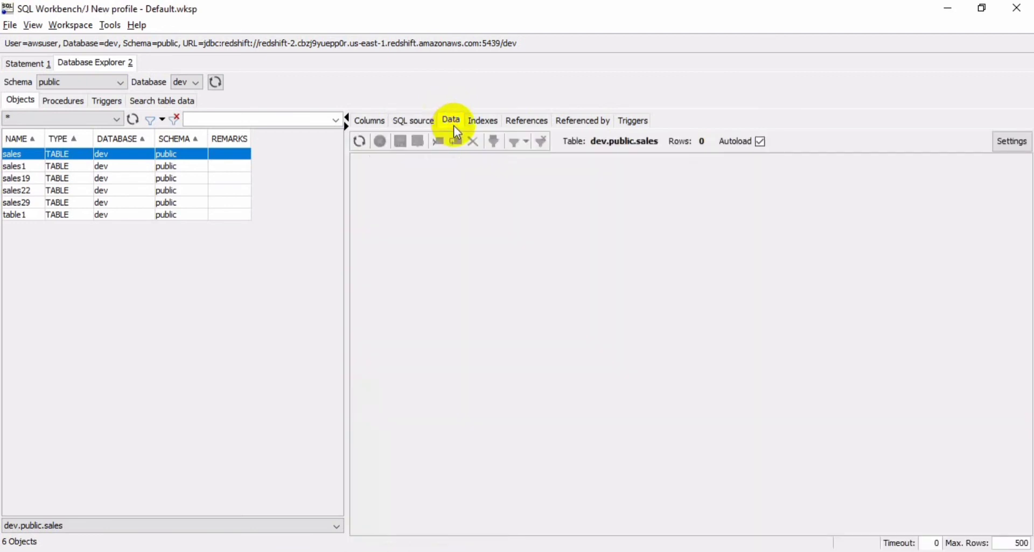
- Switch between the Statement 1 editor and the Database Explorer, finishing in the Statement 1 editor
left_click(109, 25)
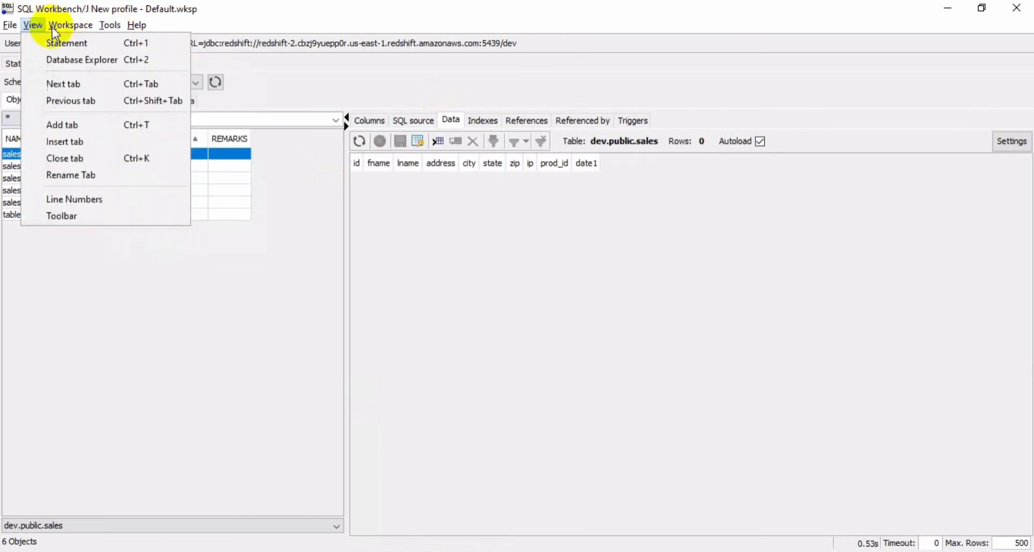
mouse_move(63, 30)
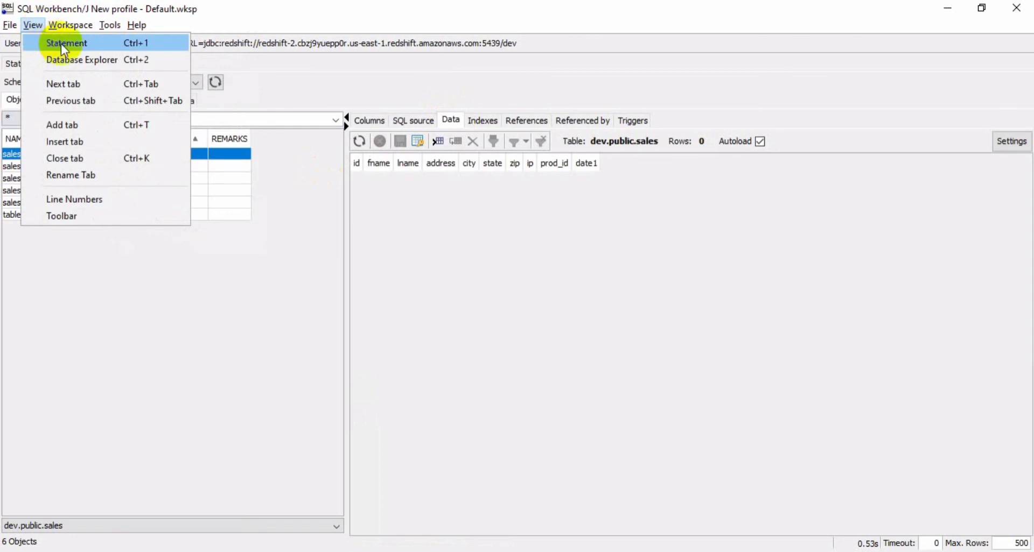
left_click(60, 44)
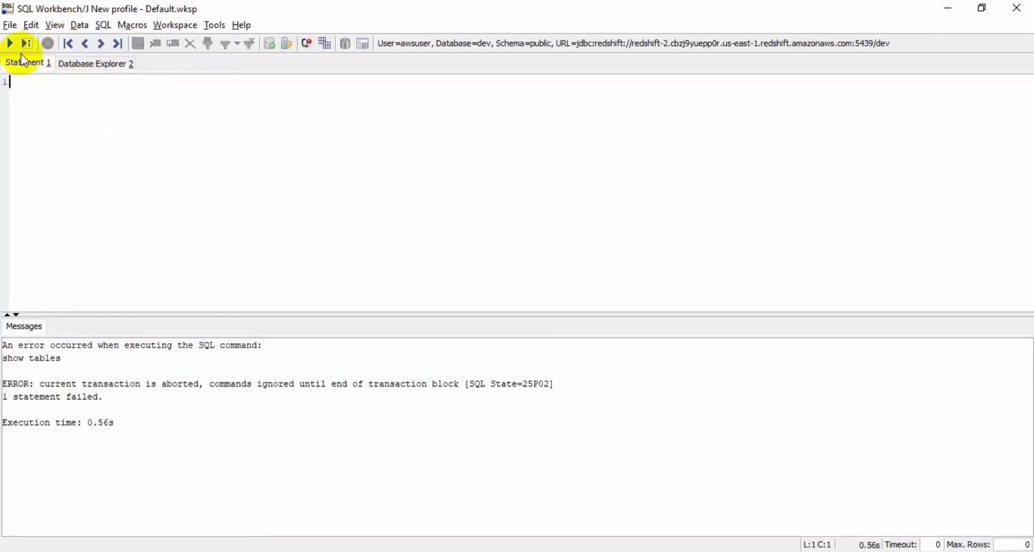
left_click(214, 26)
left_click(231, 46)
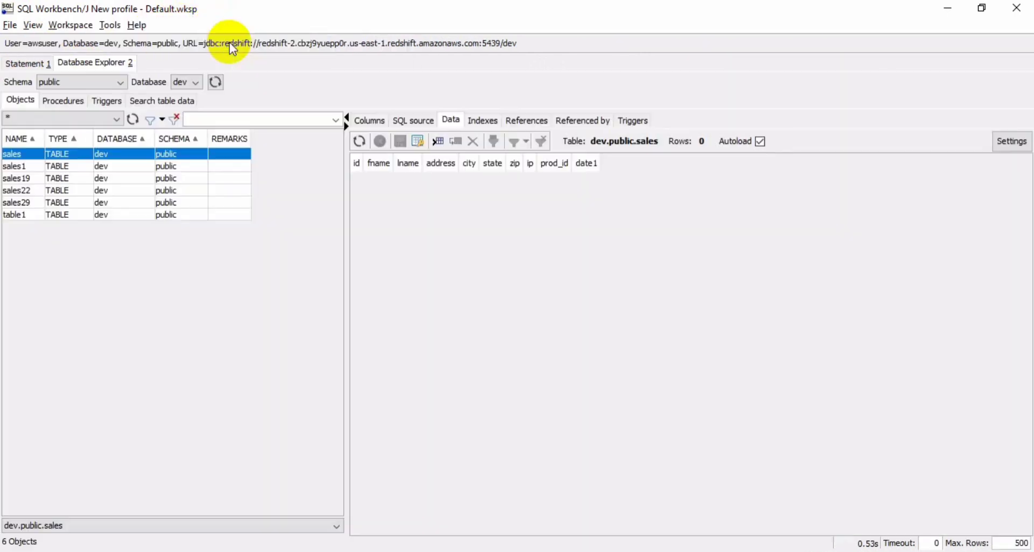
left_click(27, 64)
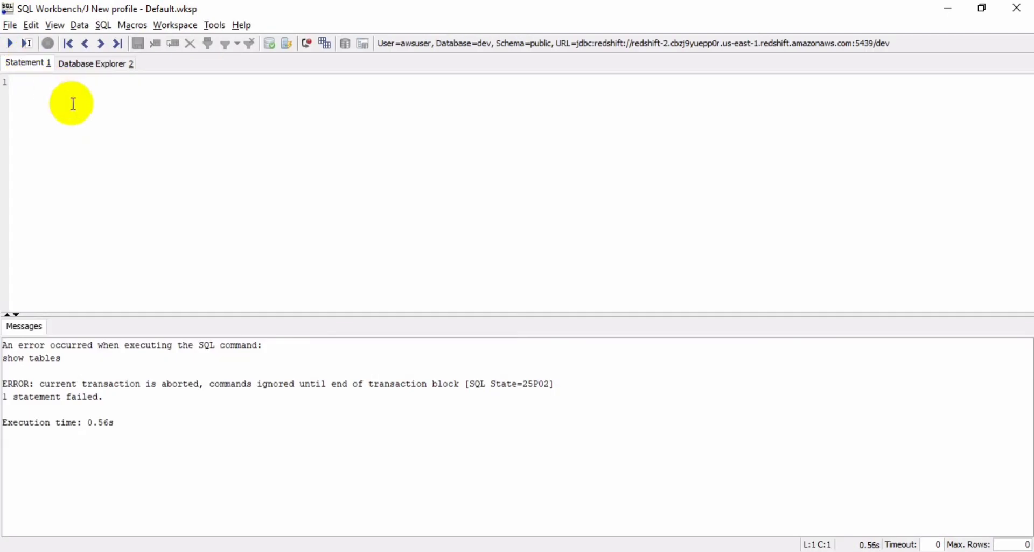
- Write a create table statement for t1 with the columns id varchar(10) and name varchar(10), ending with a semicolon
type("create table")
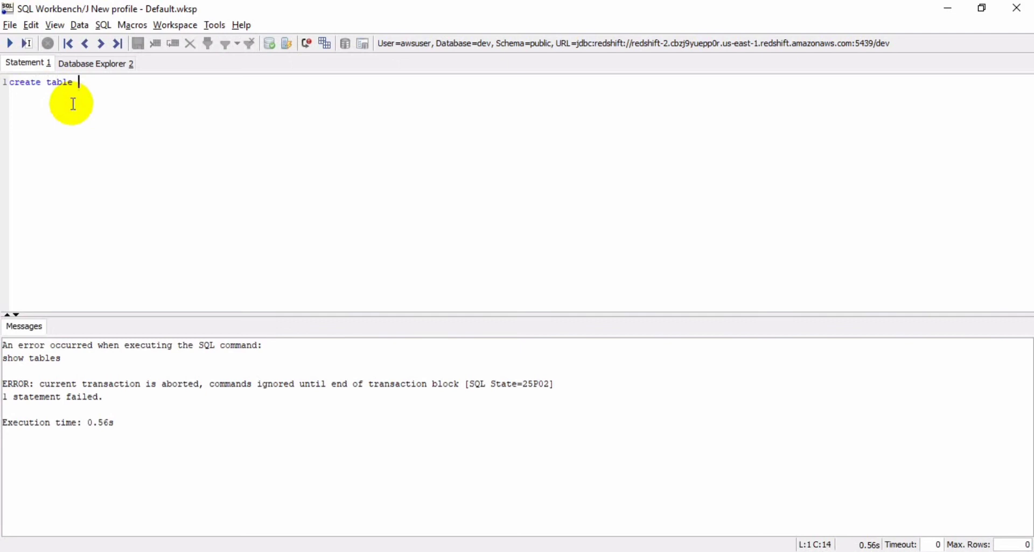
type(" t1(")
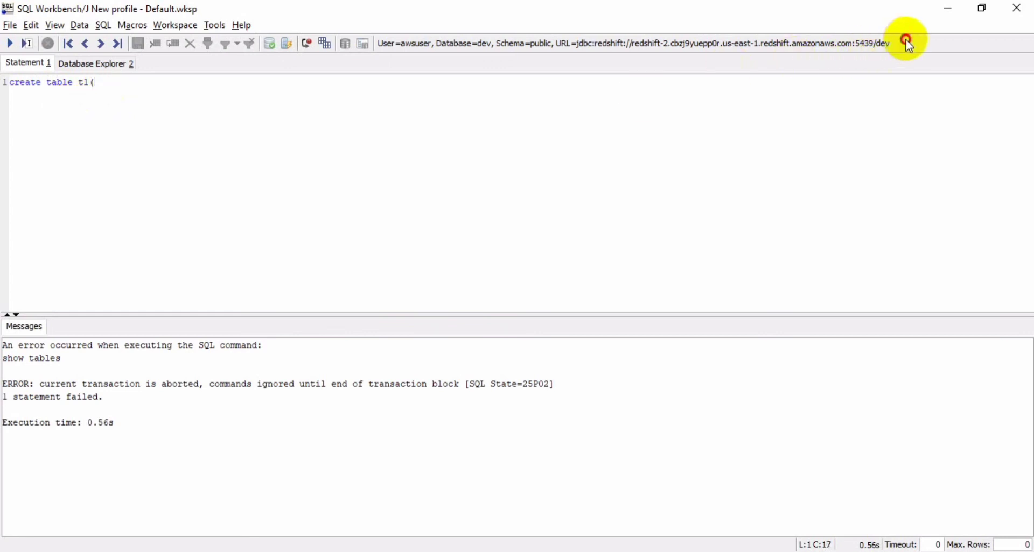
left_click_drag(909, 43, 379, 46)
left_click(115, 84)
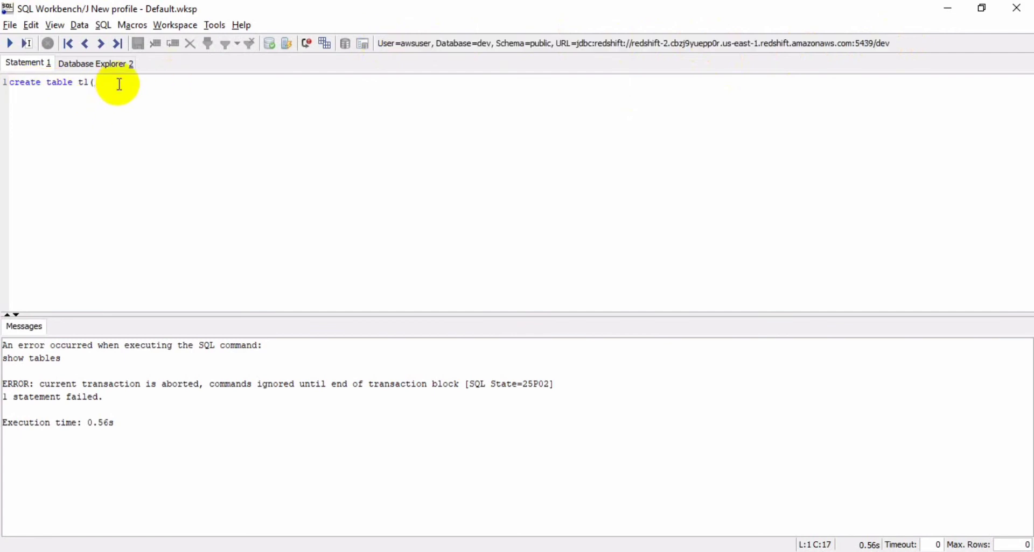
type("id")
key("BackSpace")
key("BackSpace")
type("name")
key("BackSpace")
key("BackSpace")
key("BackSpace")
key("BackSpace")
key("BackSpace")
type("d")
key("BackSpace")
type("id varchar(10),na")
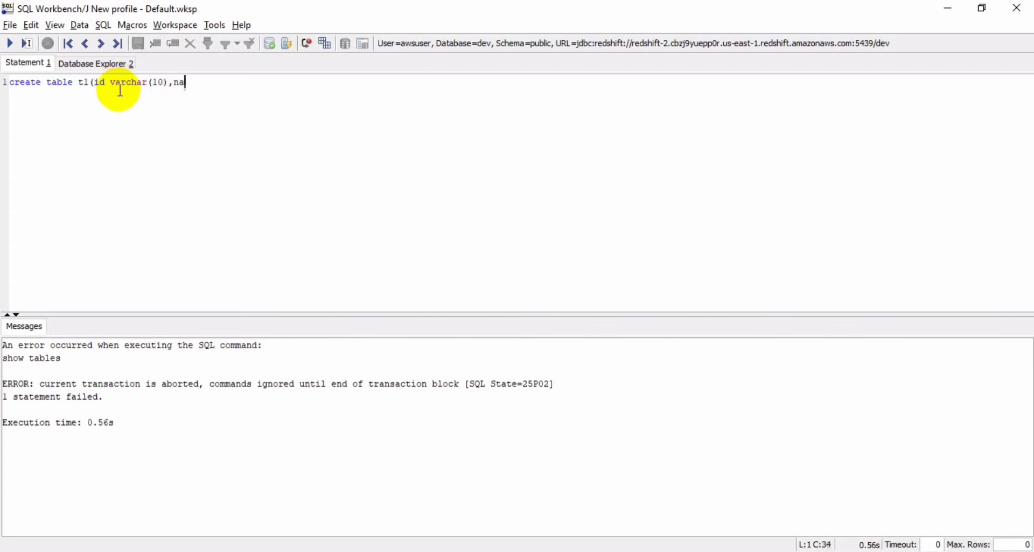
type("me varchar")
type("(10")
type(");")
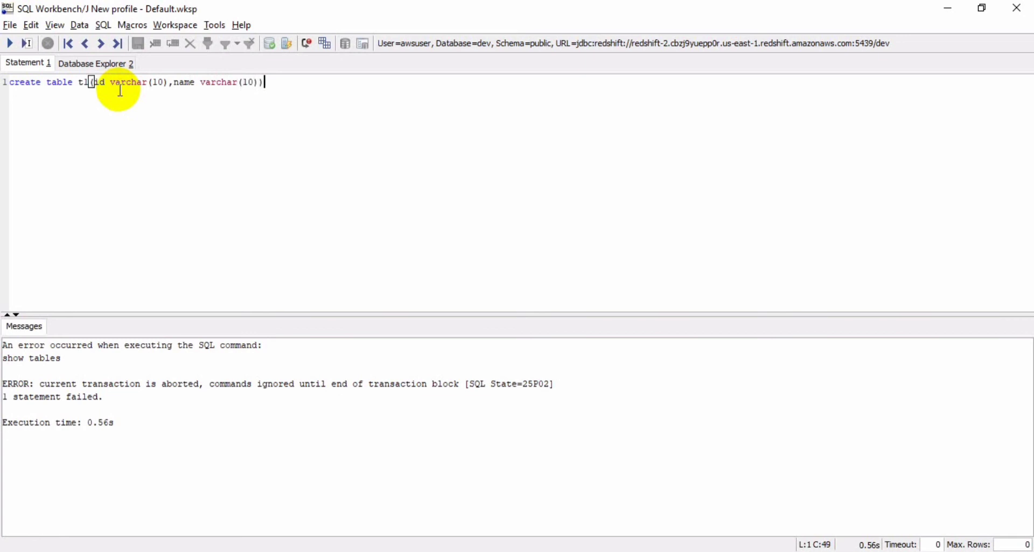
- Try to run the create table t1 statement and highlight the failed command in the messages
type("a")
key("ctrl+a")
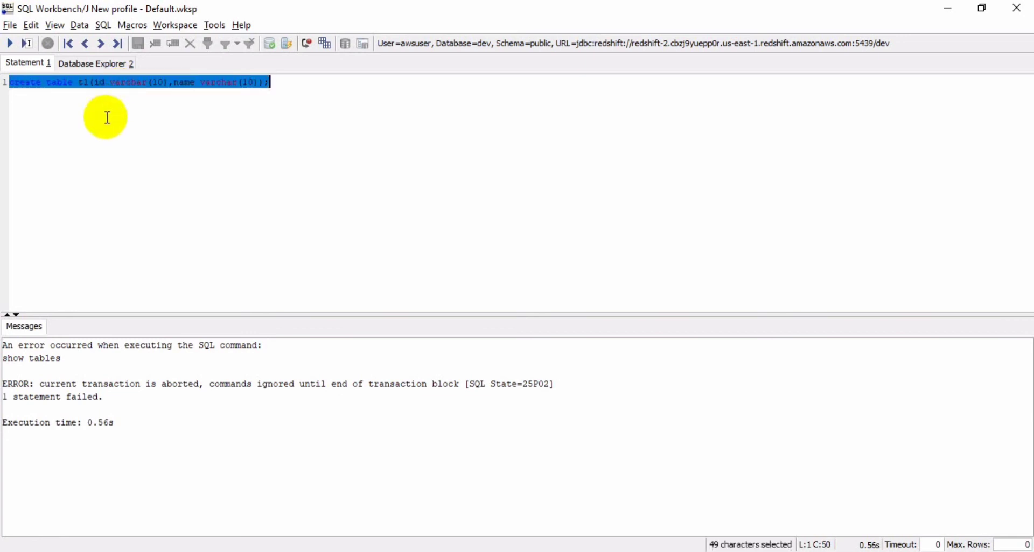
left_click(10, 43)
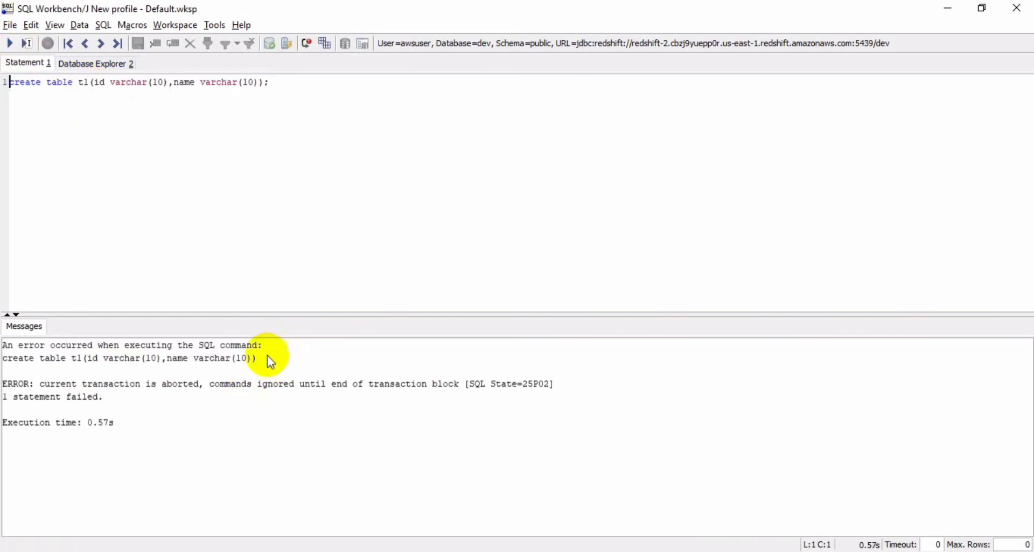
triple_click(7, 360)
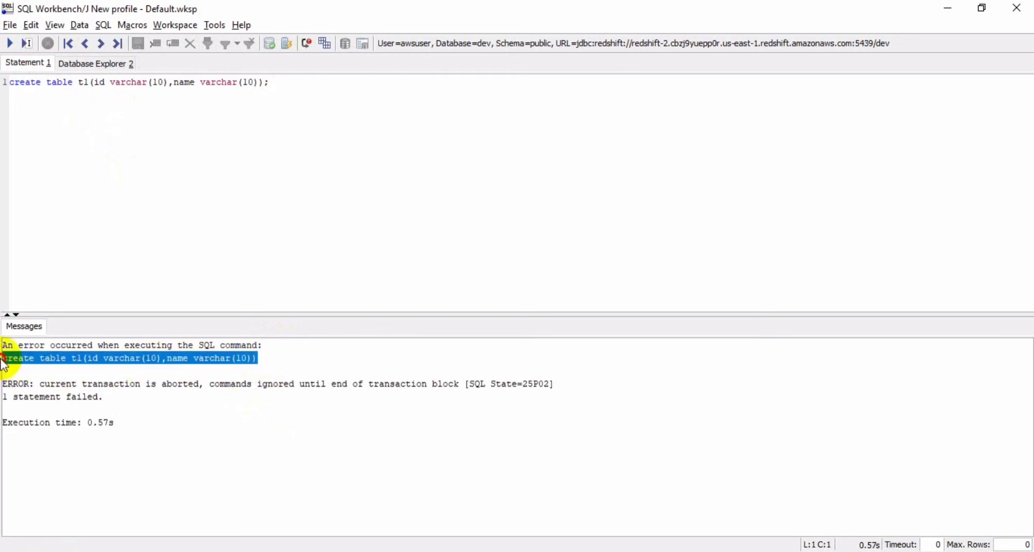
- Refresh the Database Explorer's object list and examine table1's column definitions in the public schema
left_click(100, 65)
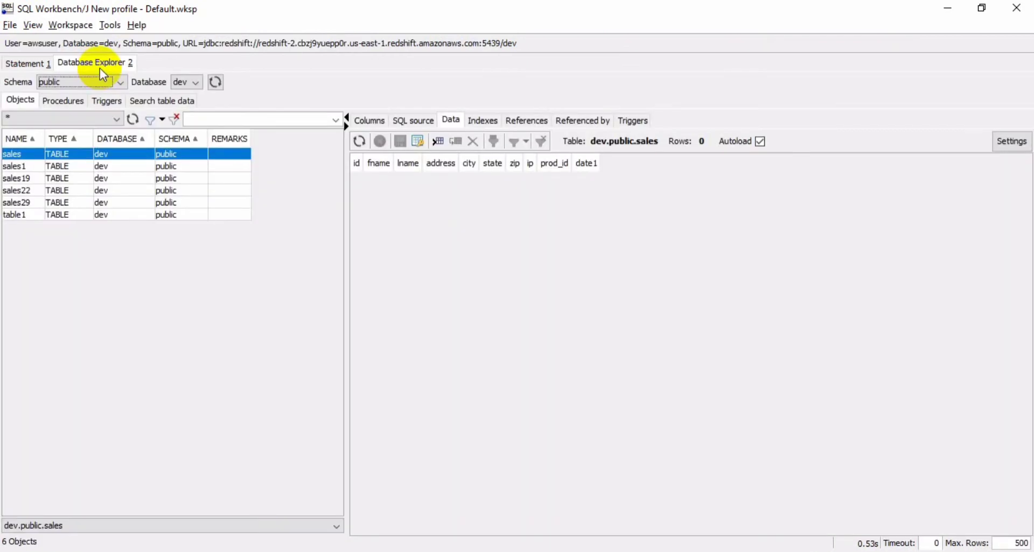
left_click(141, 121)
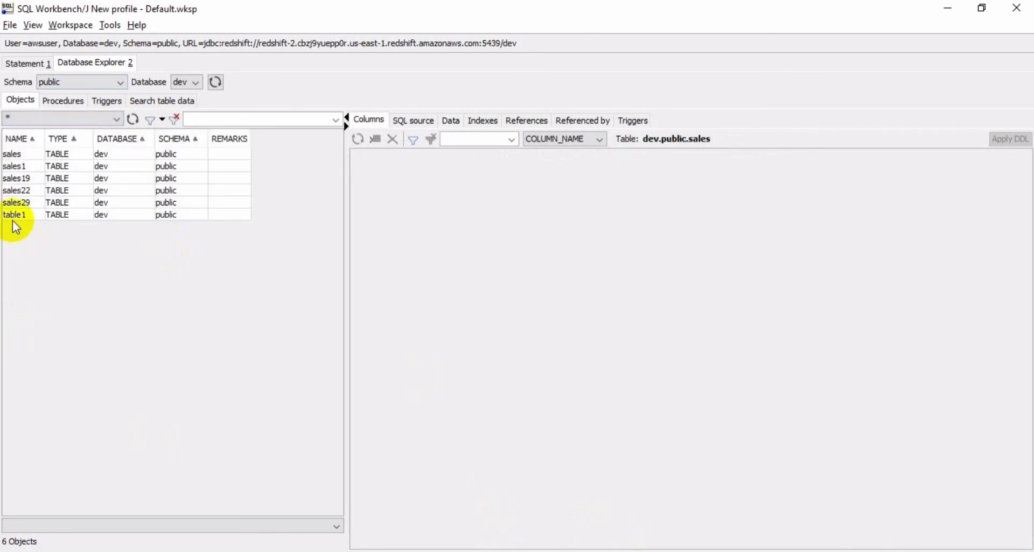
left_click(12, 217)
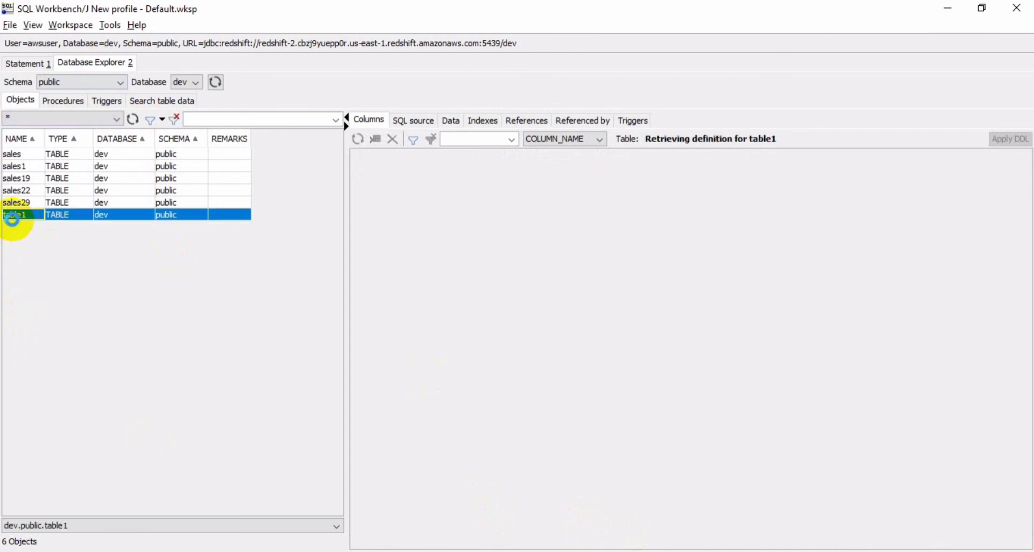
left_click(22, 64)
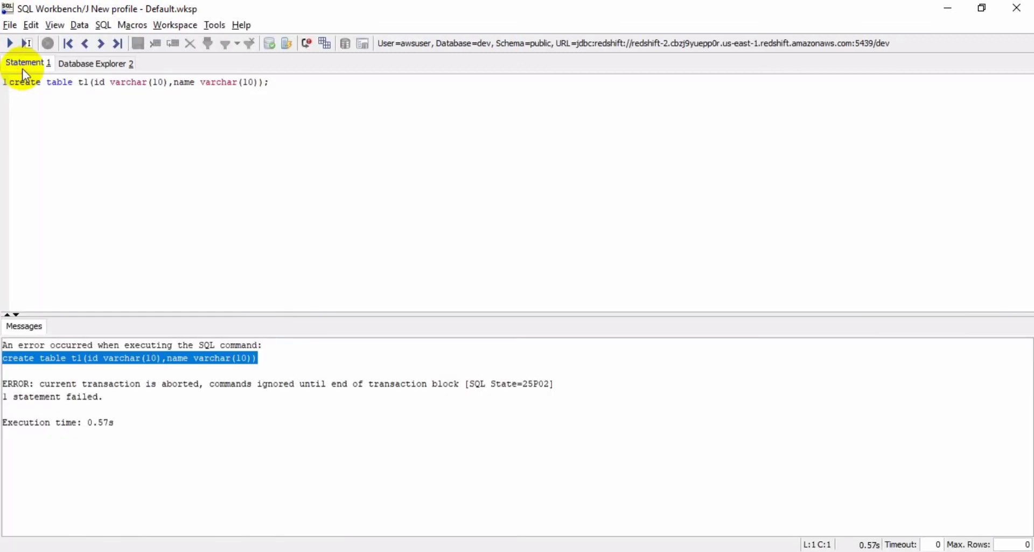
left_click(95, 65)
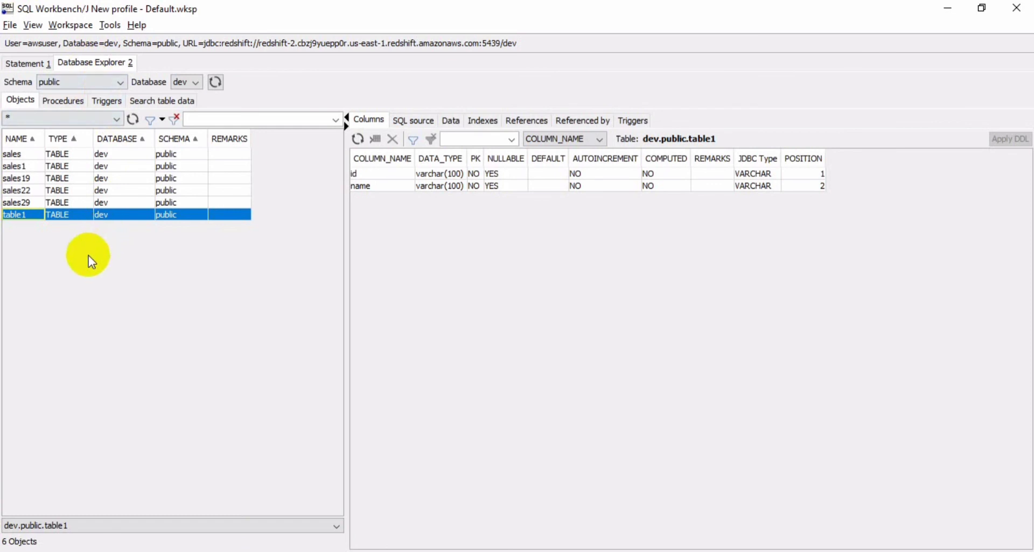
left_click(135, 120)
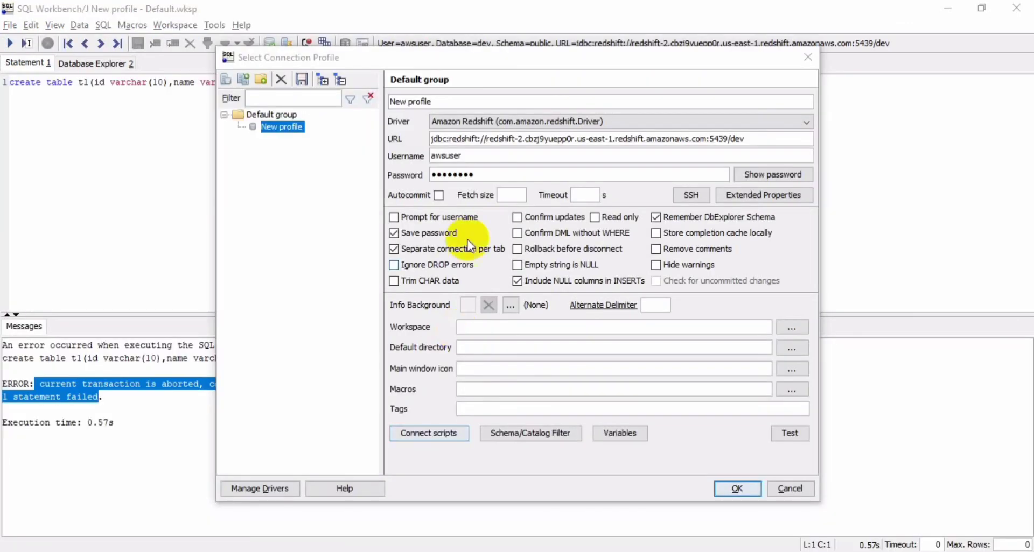
- Enable Autocommit in the connection profile, test the connection and reconnect to redshift-2
left_click(437, 194)
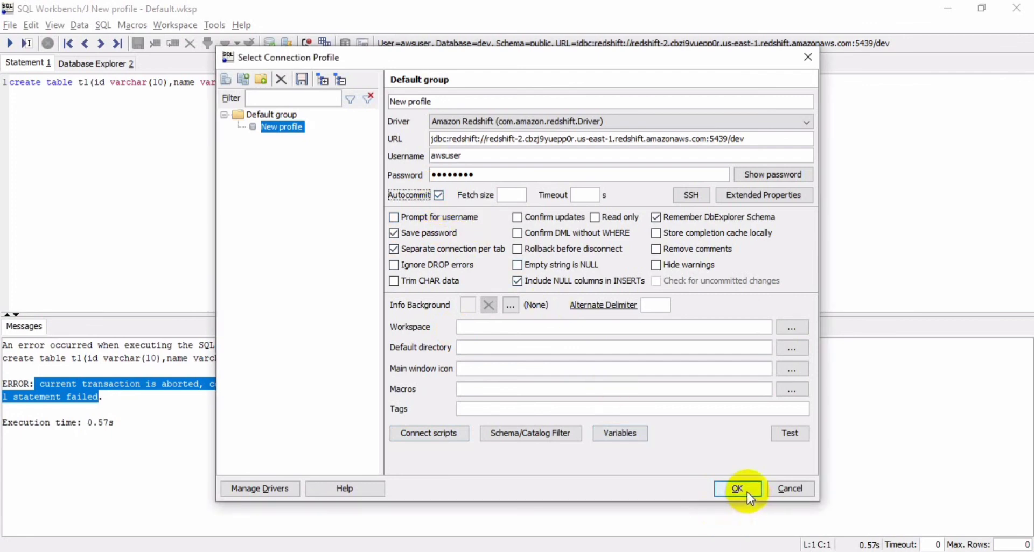
left_click(787, 434)
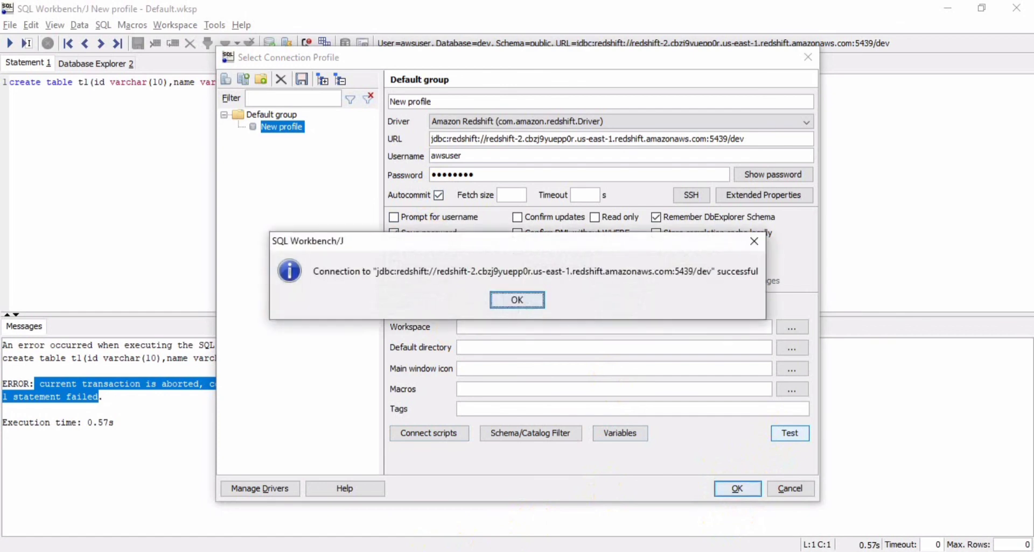
left_click(509, 295)
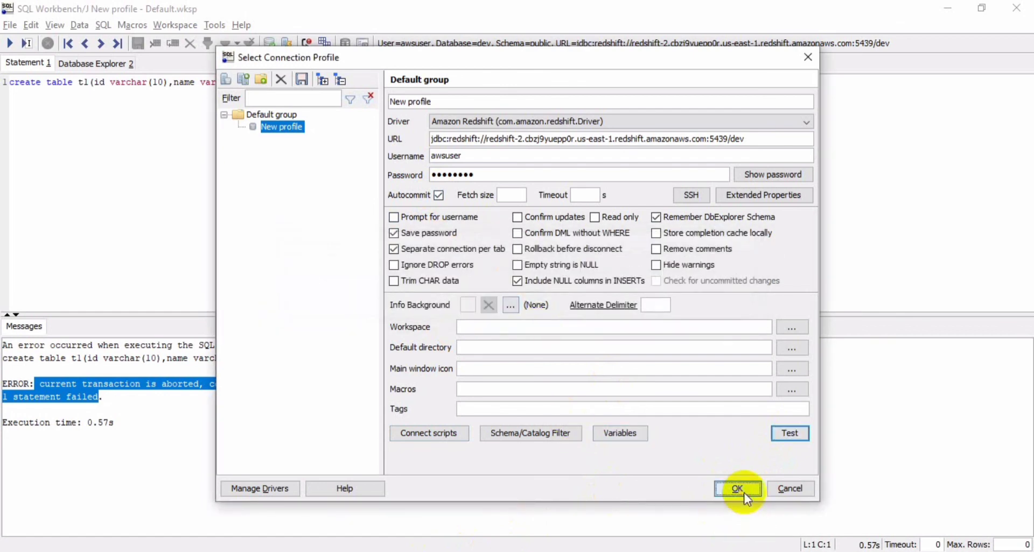
left_click(743, 489)
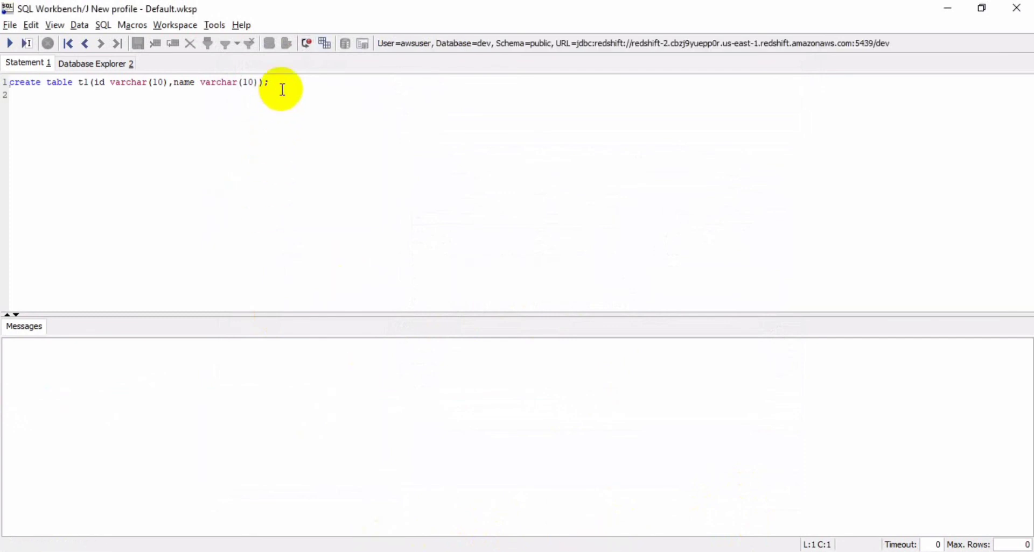
- Run the create table t1 statement to create the table
key("shift+Down")
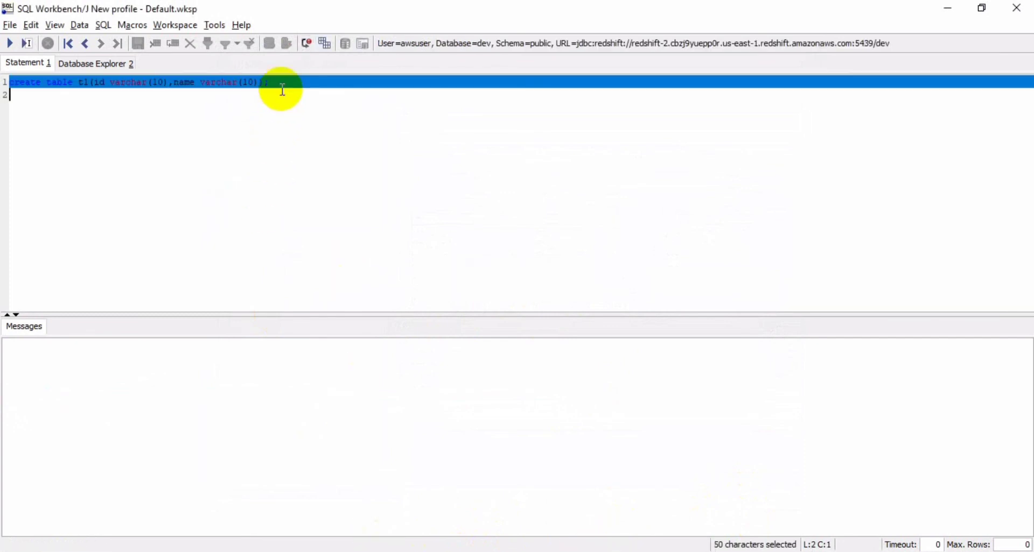
left_click(9, 43)
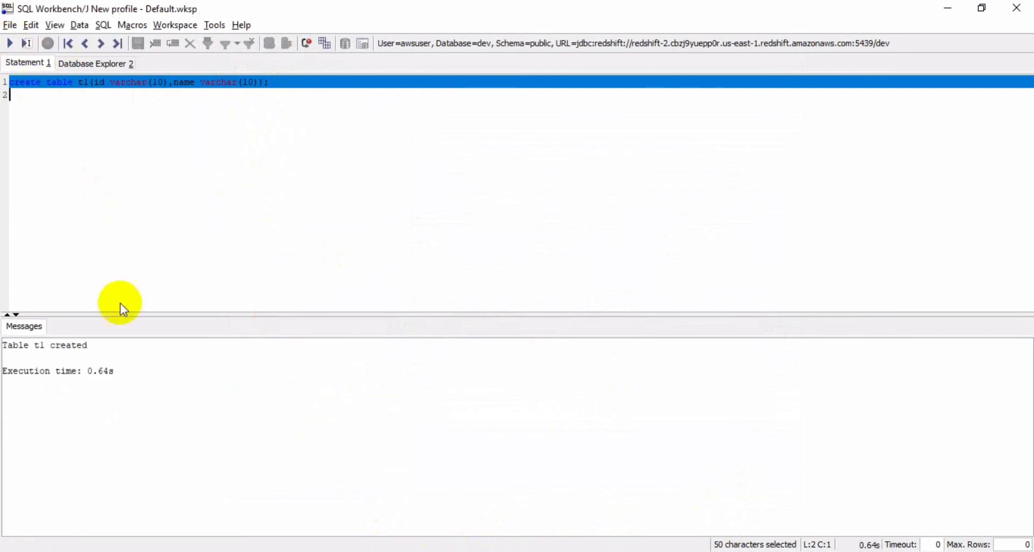
left_click_drag(104, 344, 4, 348)
left_click(95, 274)
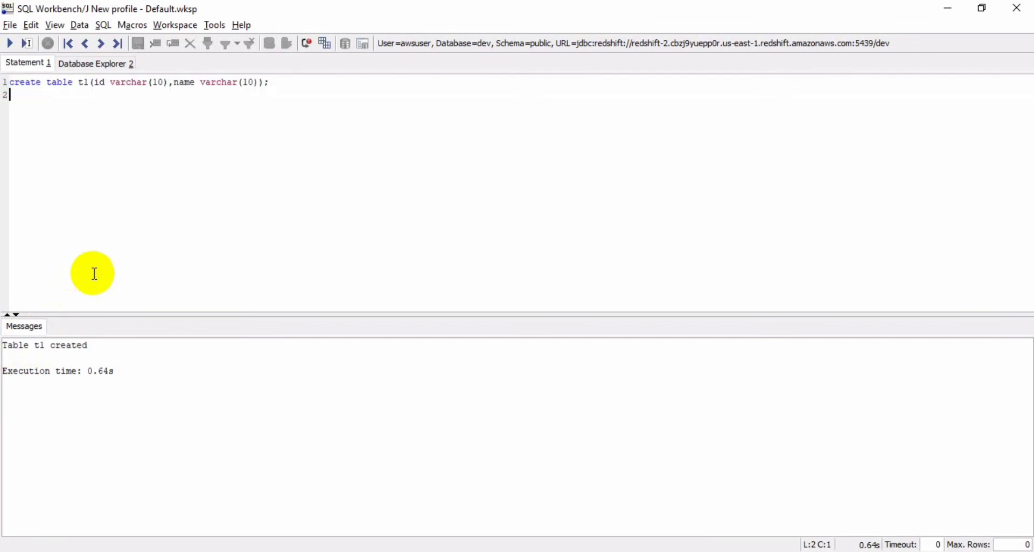
- Add "show tables;" on line 2 of the editor and try to run only that statement
type("show tables;")
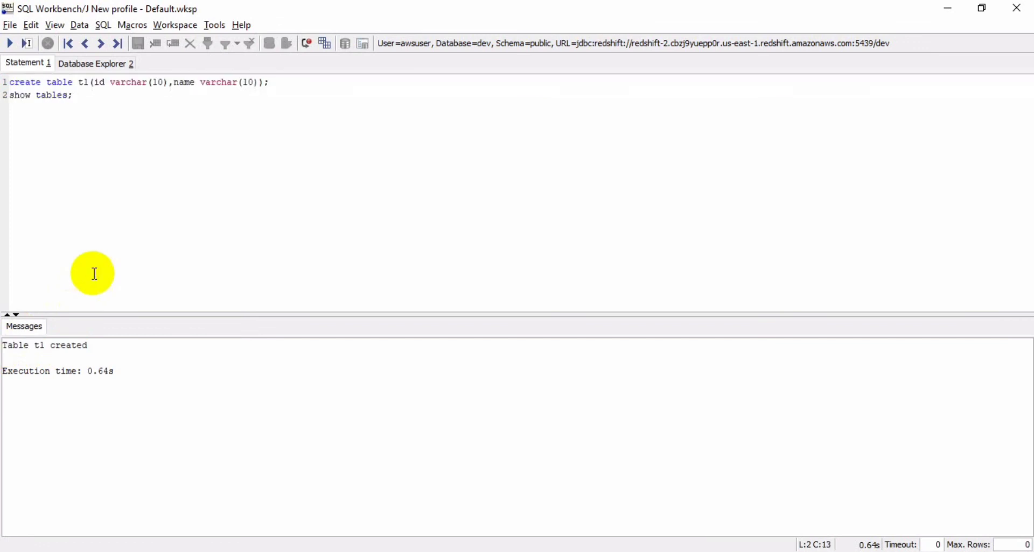
key("shift+Left")
key("shift+Left")
key("shift+Left")
key("shift+Left")
key("shift+Left")
key("shift+Left")
key("shift+Left")
key("shift+Left")
key("shift+Left")
key("shift+Left")
key("shift+Left")
key("shift+Left")
key("shift+Left")
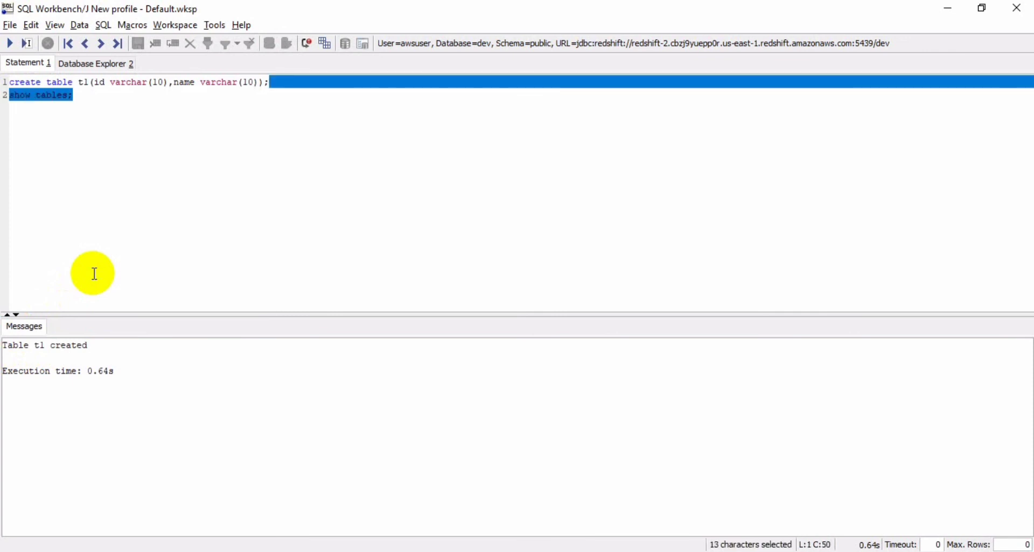
key("shift+Right")
left_click(16, 42)
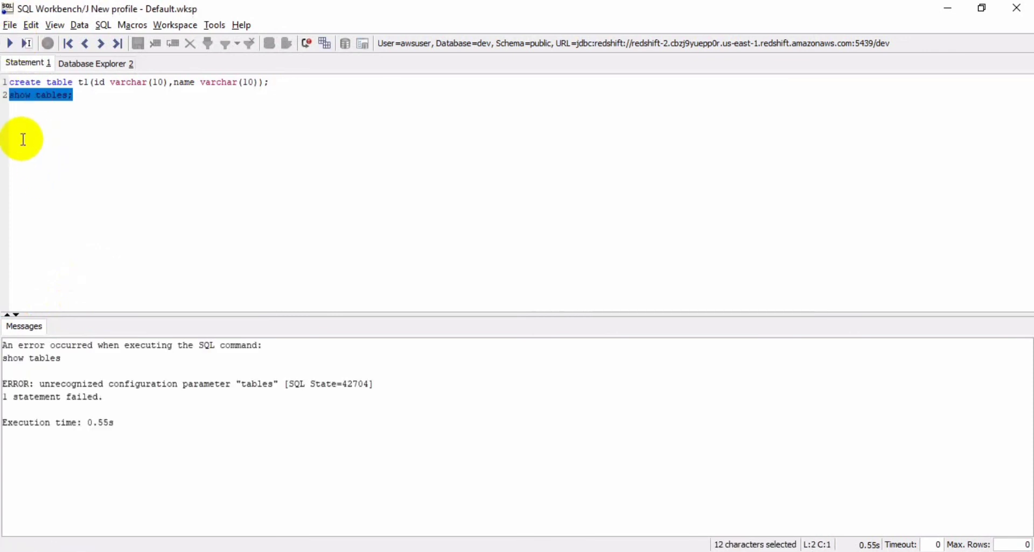
- Examine the column definitions of the new table t1 in the Database Explorer and return to the Statement 1 editor
left_click(87, 66)
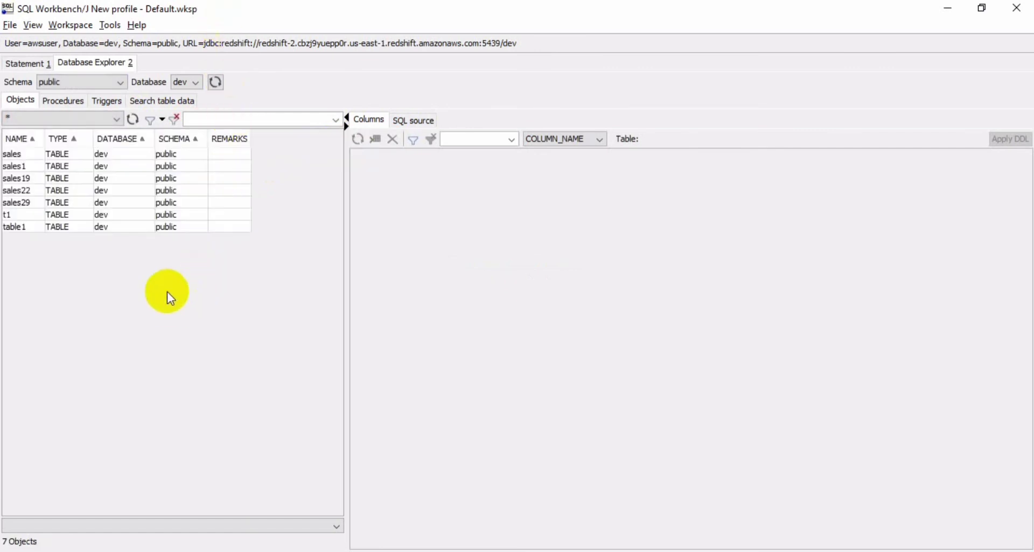
left_click(12, 216)
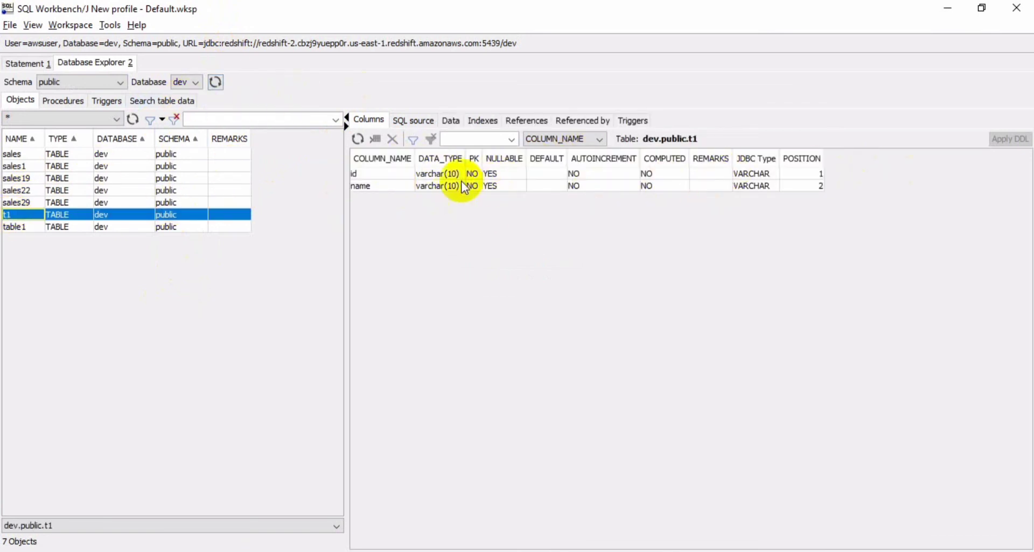
left_click(22, 62)
- Write "insert into t1 values(1,'user1');" on a new line below the show tables statement
left_click(111, 123)
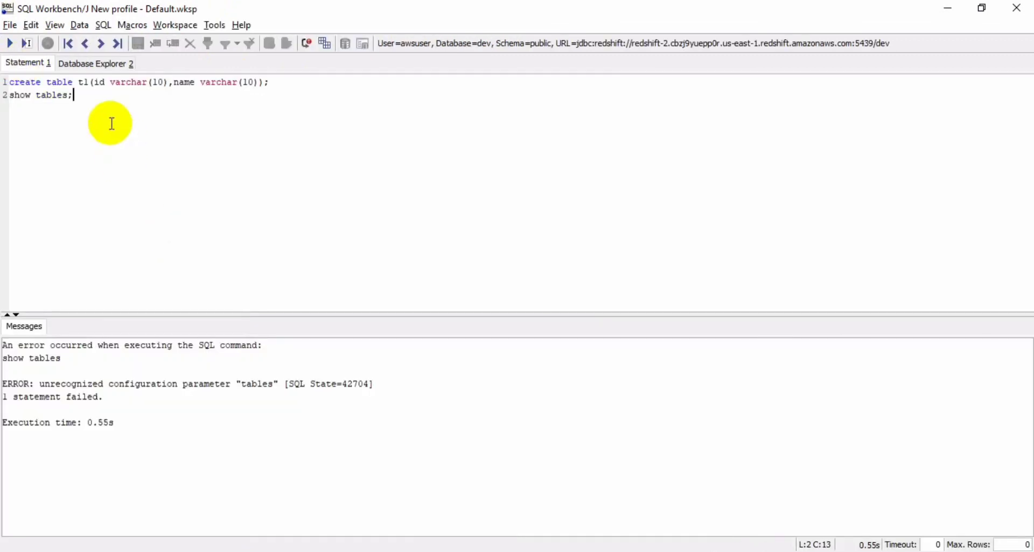
key("Return")
type("insert into t1 values(")
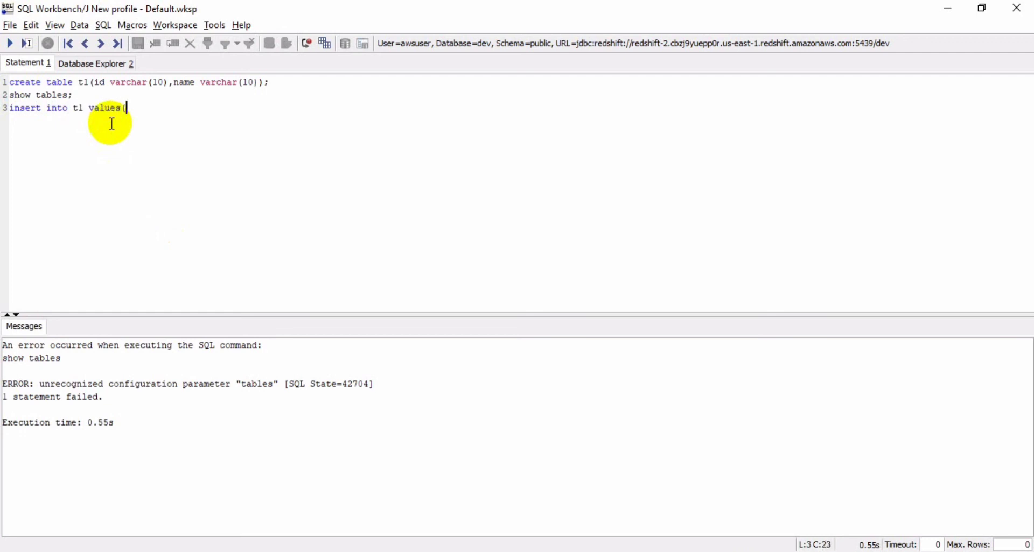
type("1,")
key("BackSpace")
key("BackSpace")
type("1'user1'")
key("Left")
key("Left")
key("Left")
key("Left")
key("Left")
key("Left")
key("Left")
type(".,")
key("BackSpace")
key("BackSpace")
type(",")
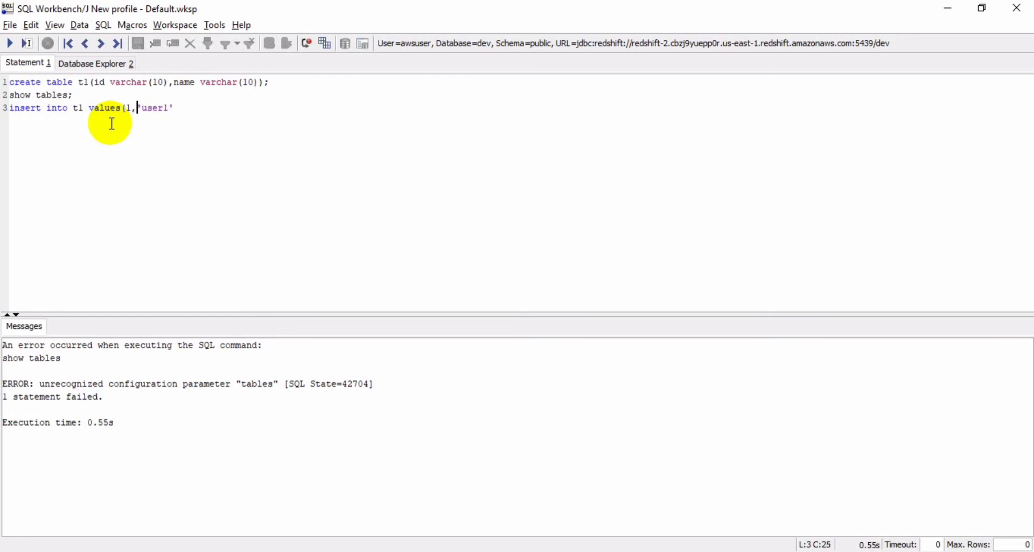
left_click(193, 106)
type(");")
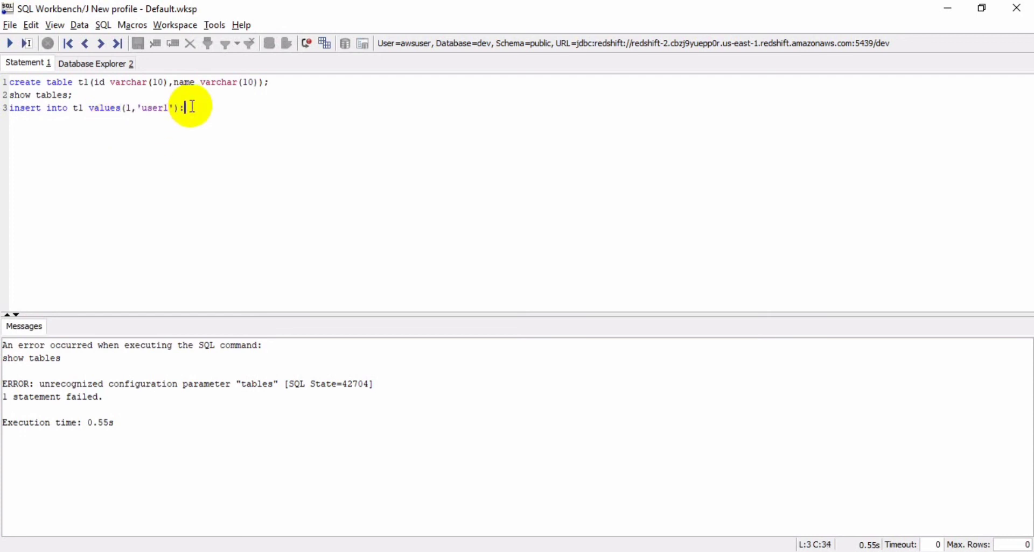
- Duplicate the insert statement on line 4 and change its values to 2 and 'user2'
key("shift+Home")
key("ctrl+c")
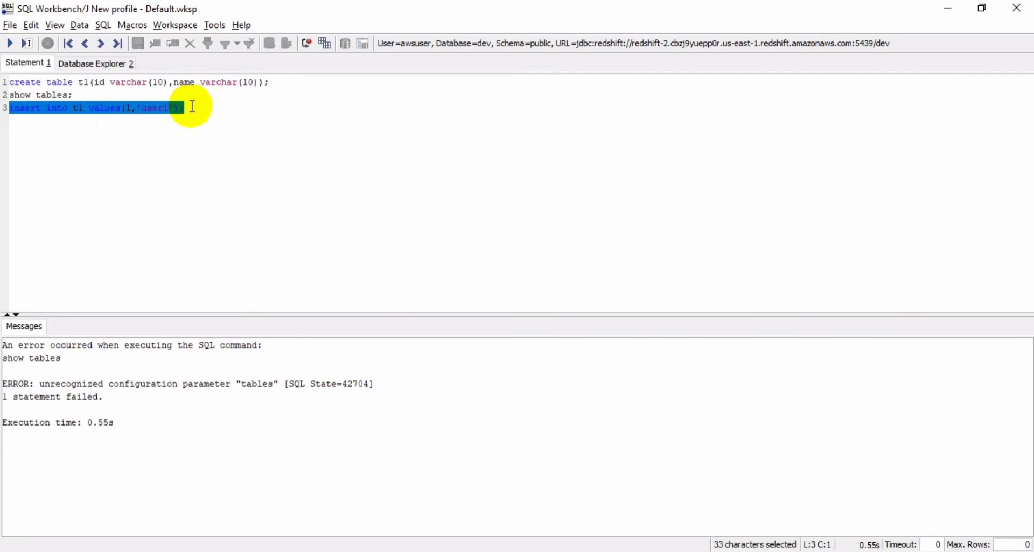
key("Home")
key("End")
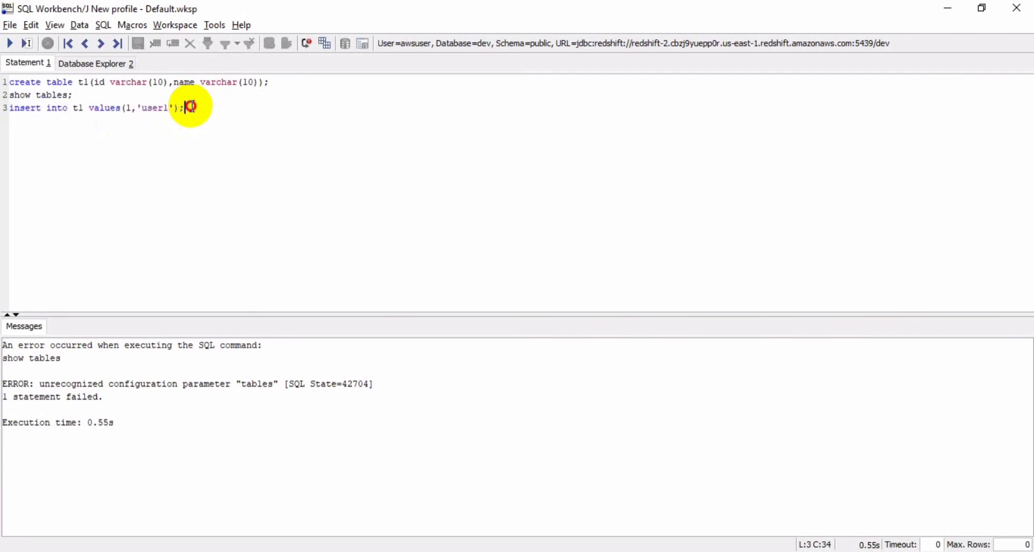
key("Return")
key("ctrl+v")
key("Left")
key("Left")
key("Left")
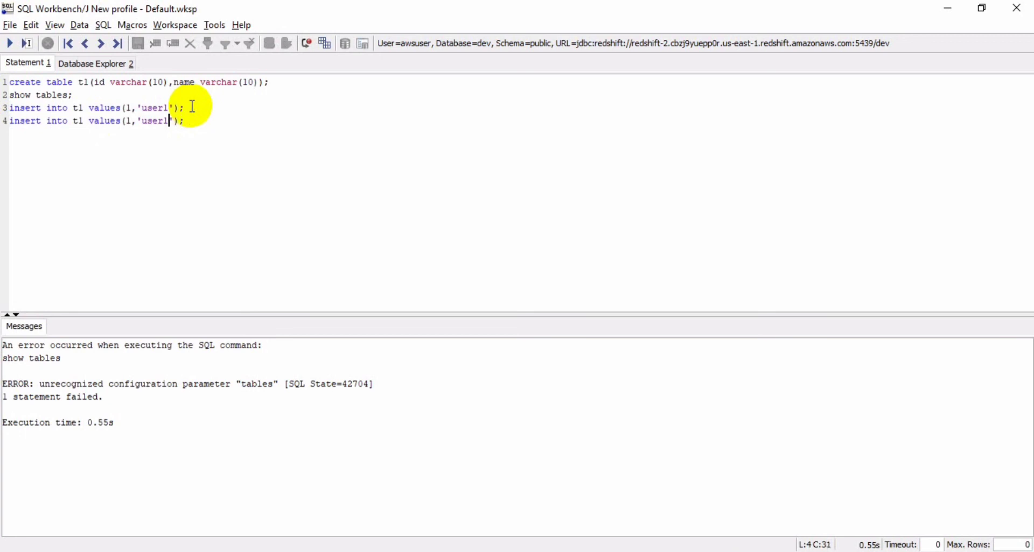
key("BackSpace")
type("2")
key("Left")
key("Left")
key("Left")
key("Left")
key("Left")
key("Left")
key("Left")
key("Left")
key("Delete")
type("2")
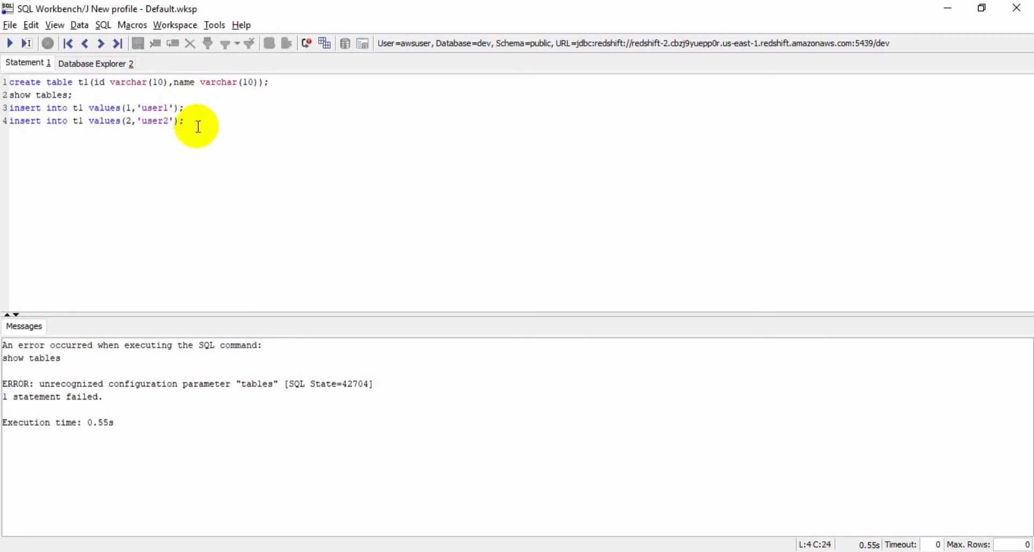
- Run only the two insert statements on lines 3 and 4 and check the execution messages for each
left_click_drag(195, 126, 3, 111)
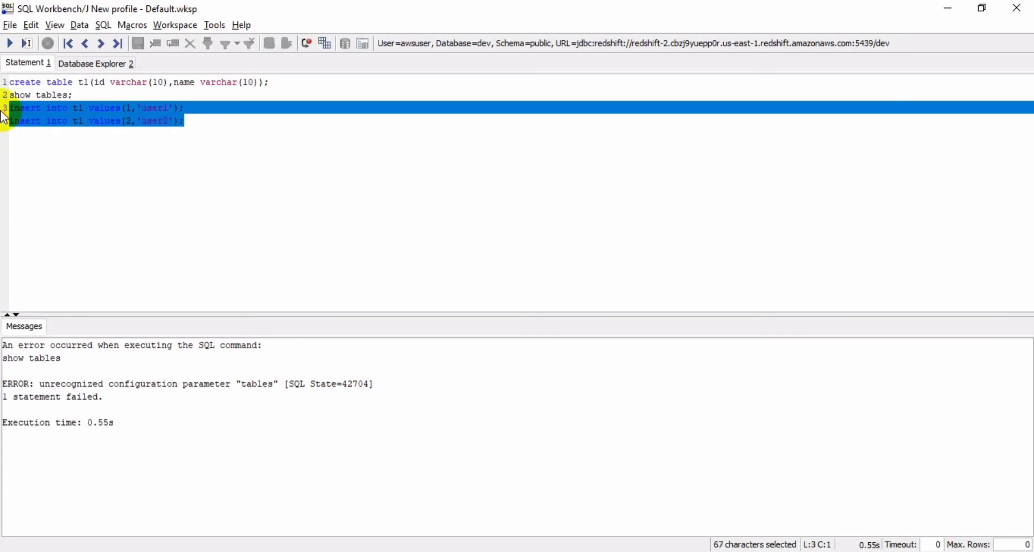
left_click(9, 43)
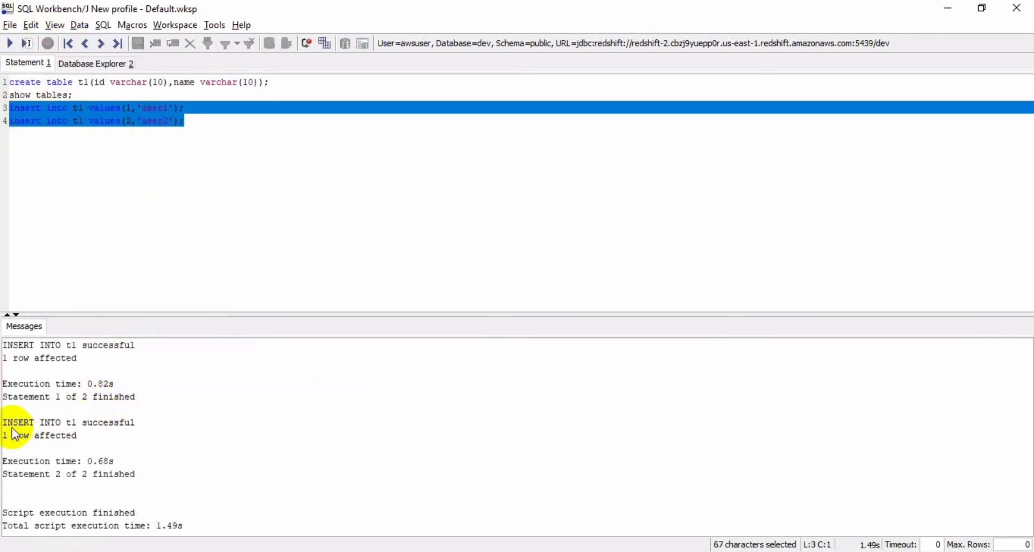
left_click_drag(13, 423, 61, 438)
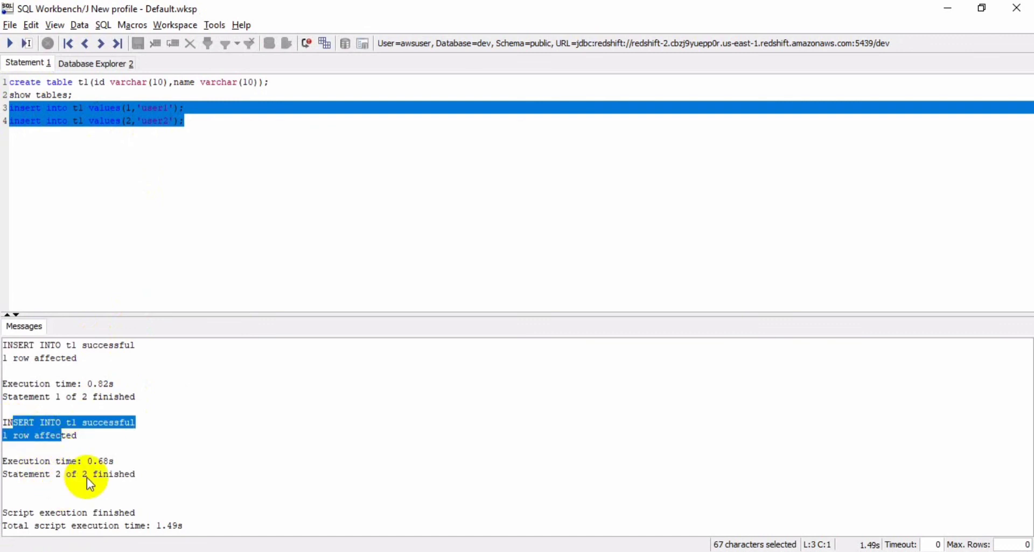
left_click_drag(13, 347, 36, 358)
- Write "select * from t1;" on line 6, leaving one blank line below the insert statements
left_click(223, 167)
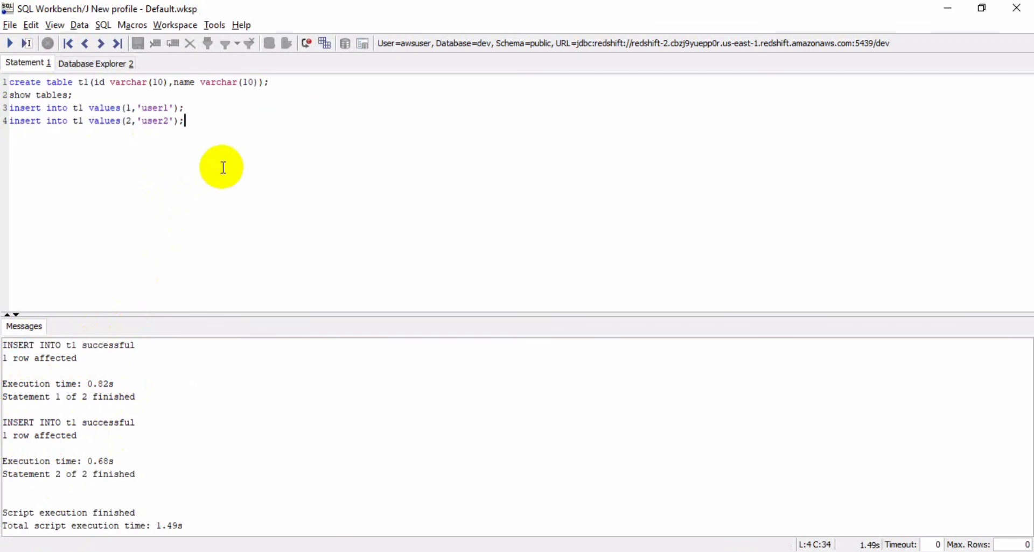
key("Return")
key("Return")
type("select ")
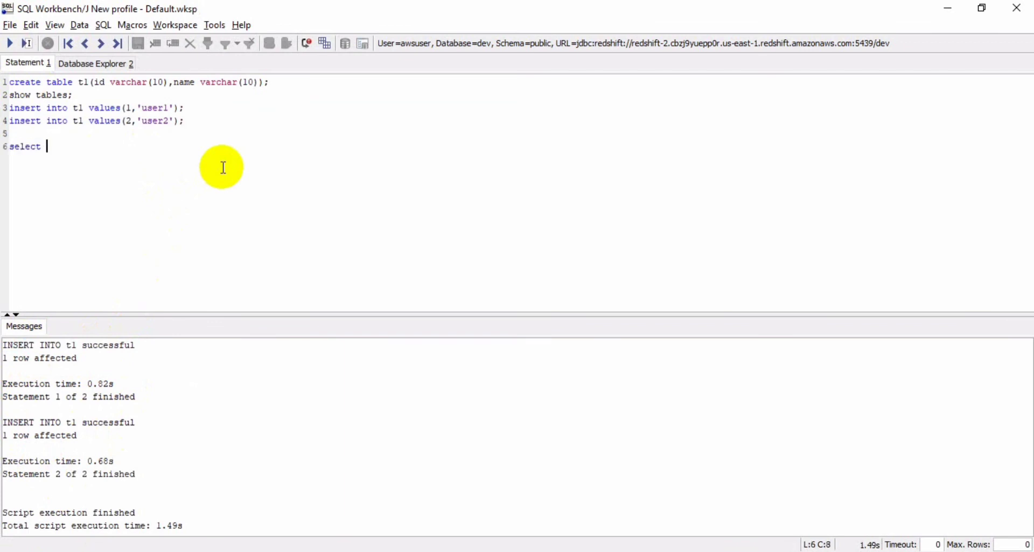
type("* from t1;")
- Run only the select statement on line 6 and review the returned rows of t1
key("ctrl+shift+Left")
key("ctrl+shift+Left")
key("ctrl+shift+Left")
key("ctrl+shift+Left")
key("shift+Left")
key("shift+Left")
key("shift+Left")
key("shift+Left")
key("shift+Left")
key("shift+Left")
key("shift+Left")
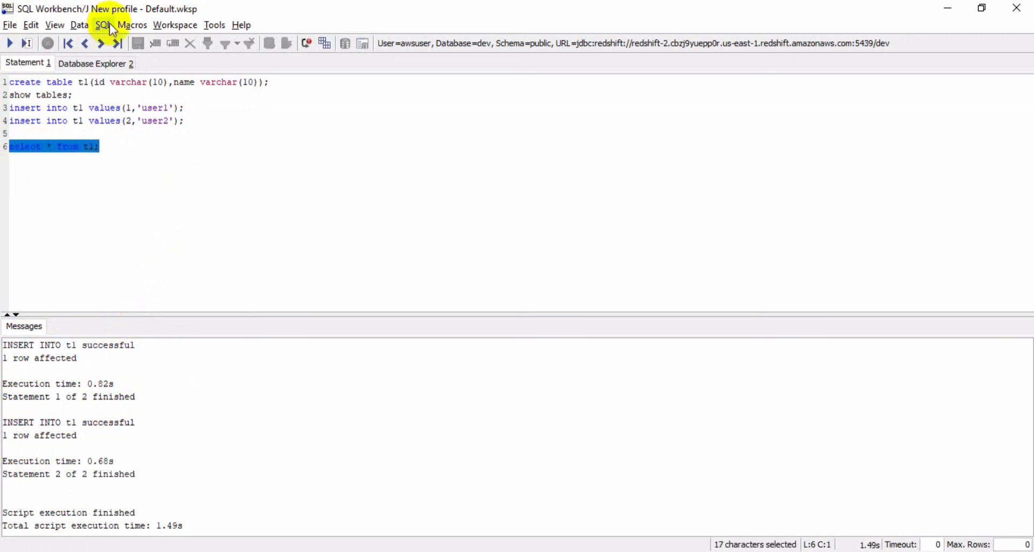
left_click(10, 43)
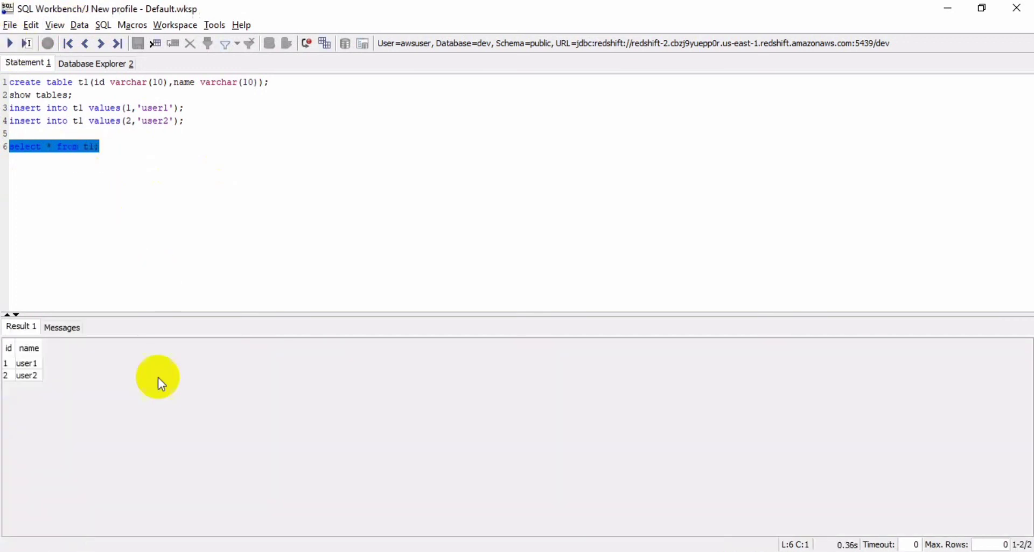
left_click_drag(65, 393, 1, 347)
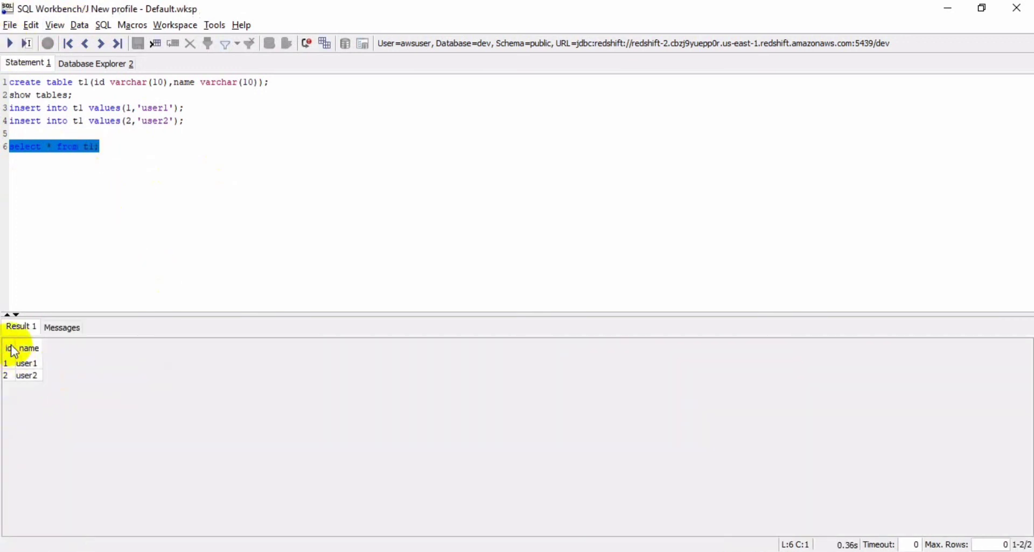